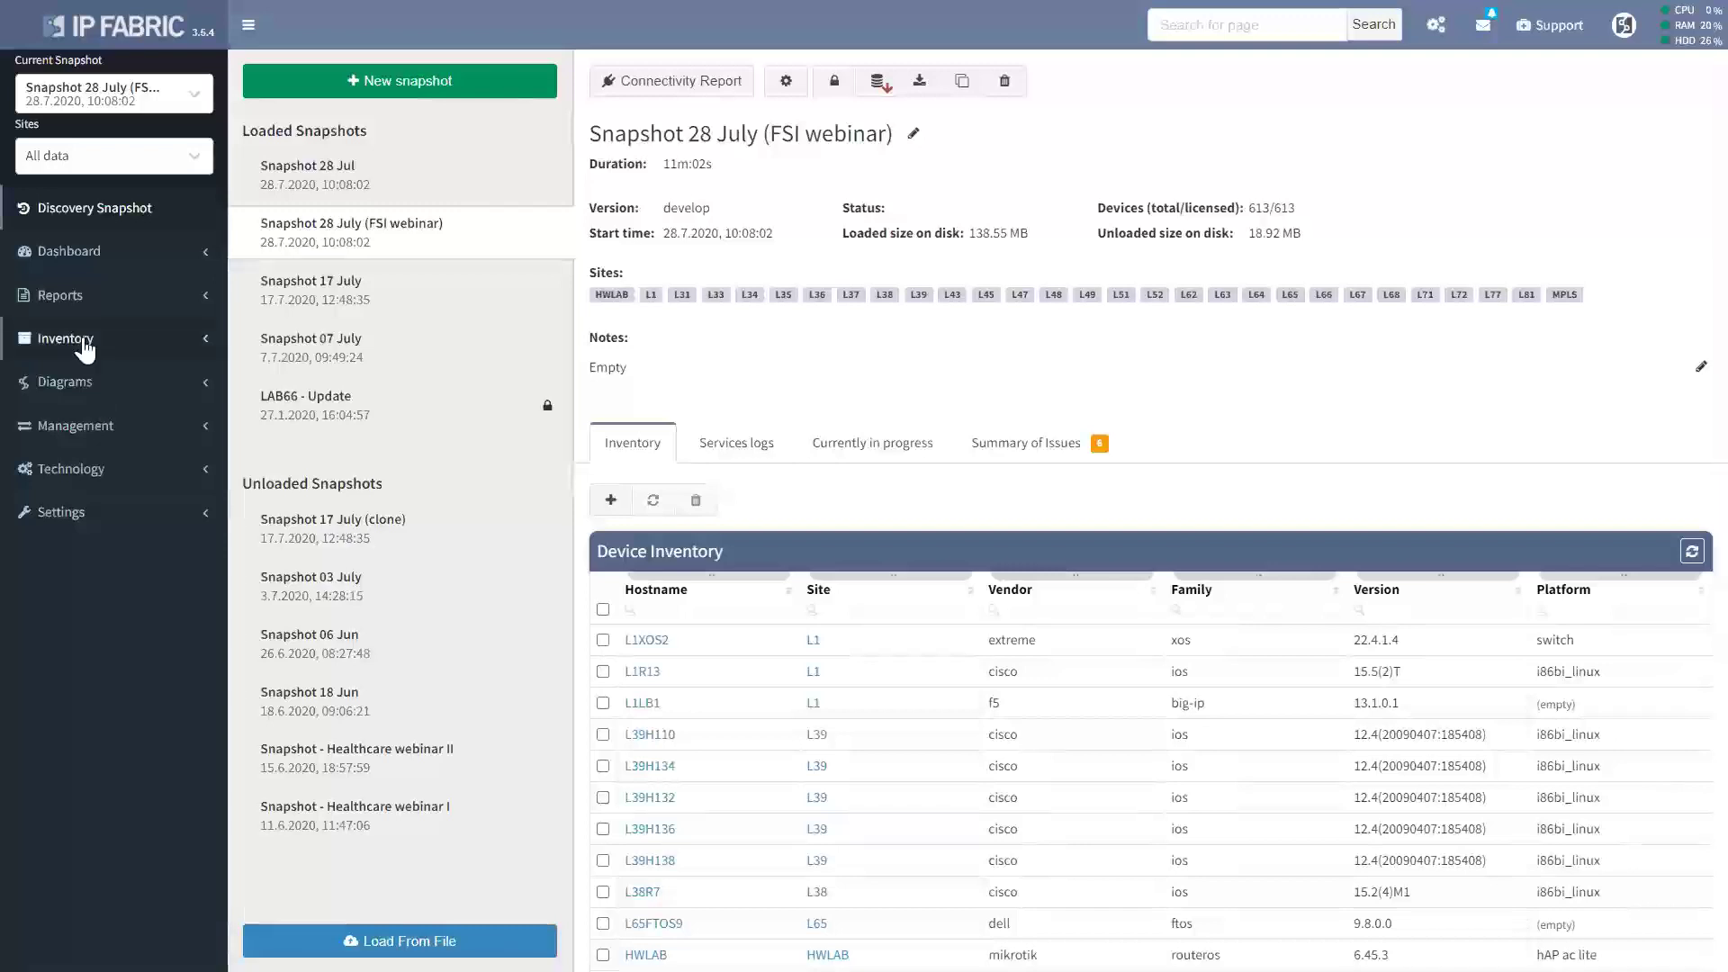
Open the Devices inventory, which lists 613 devices with intent verification rules.
click(36, 339)
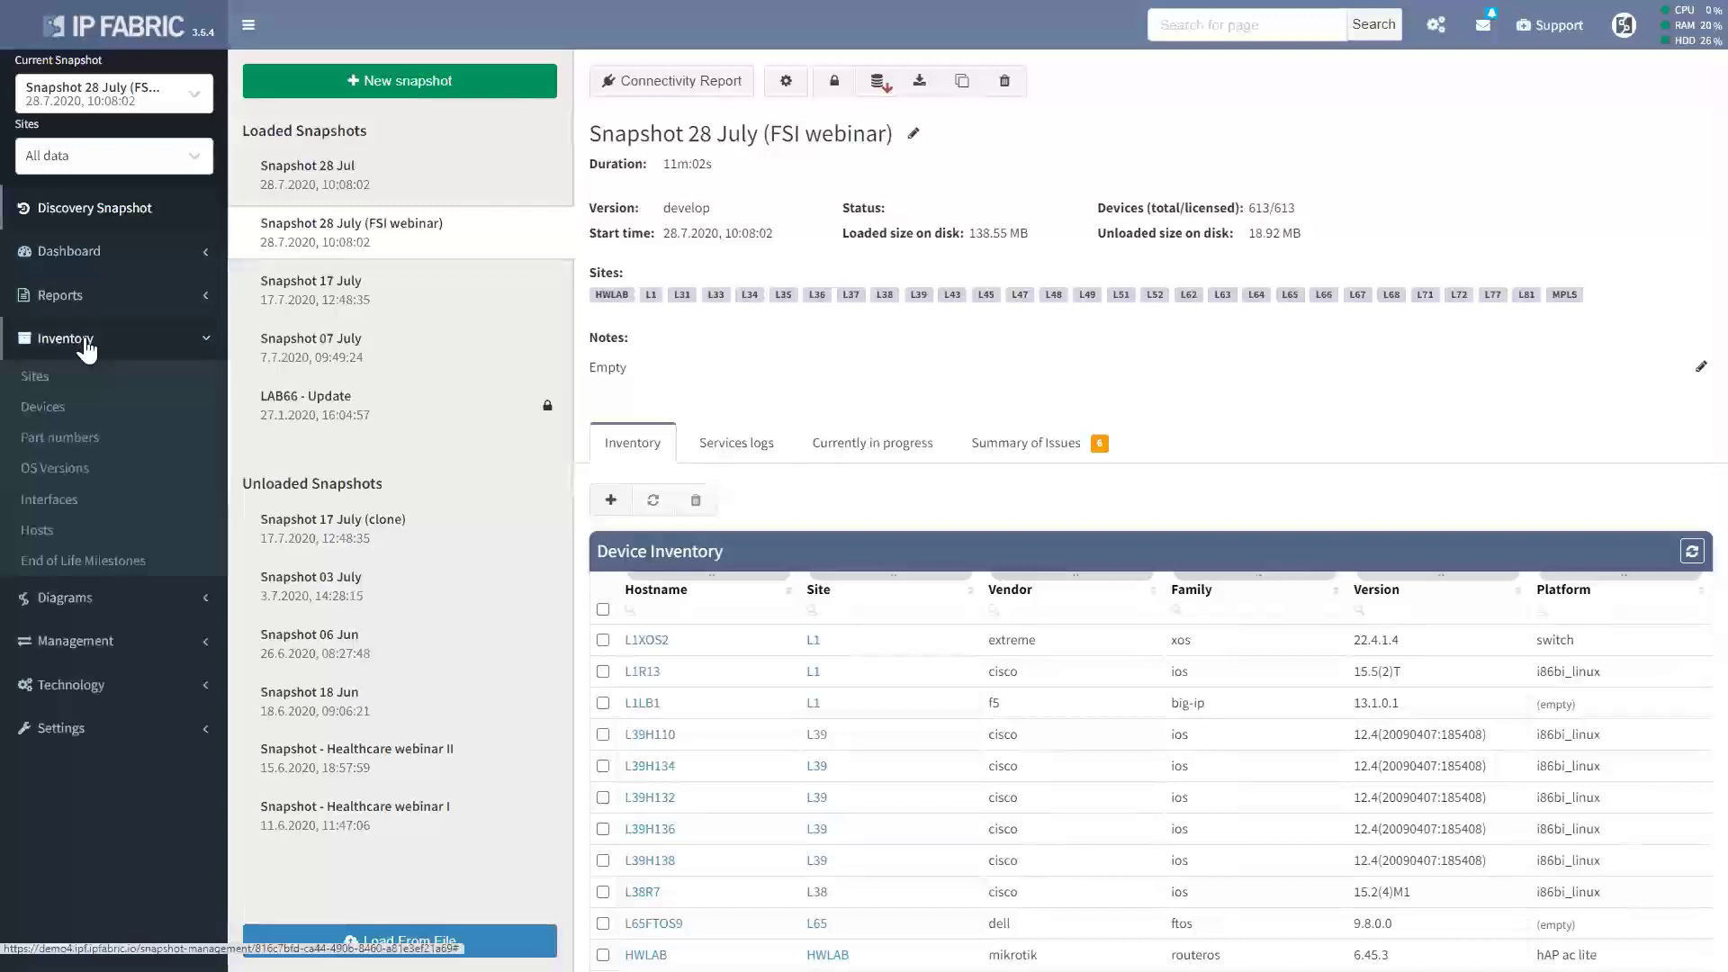
click(44, 412)
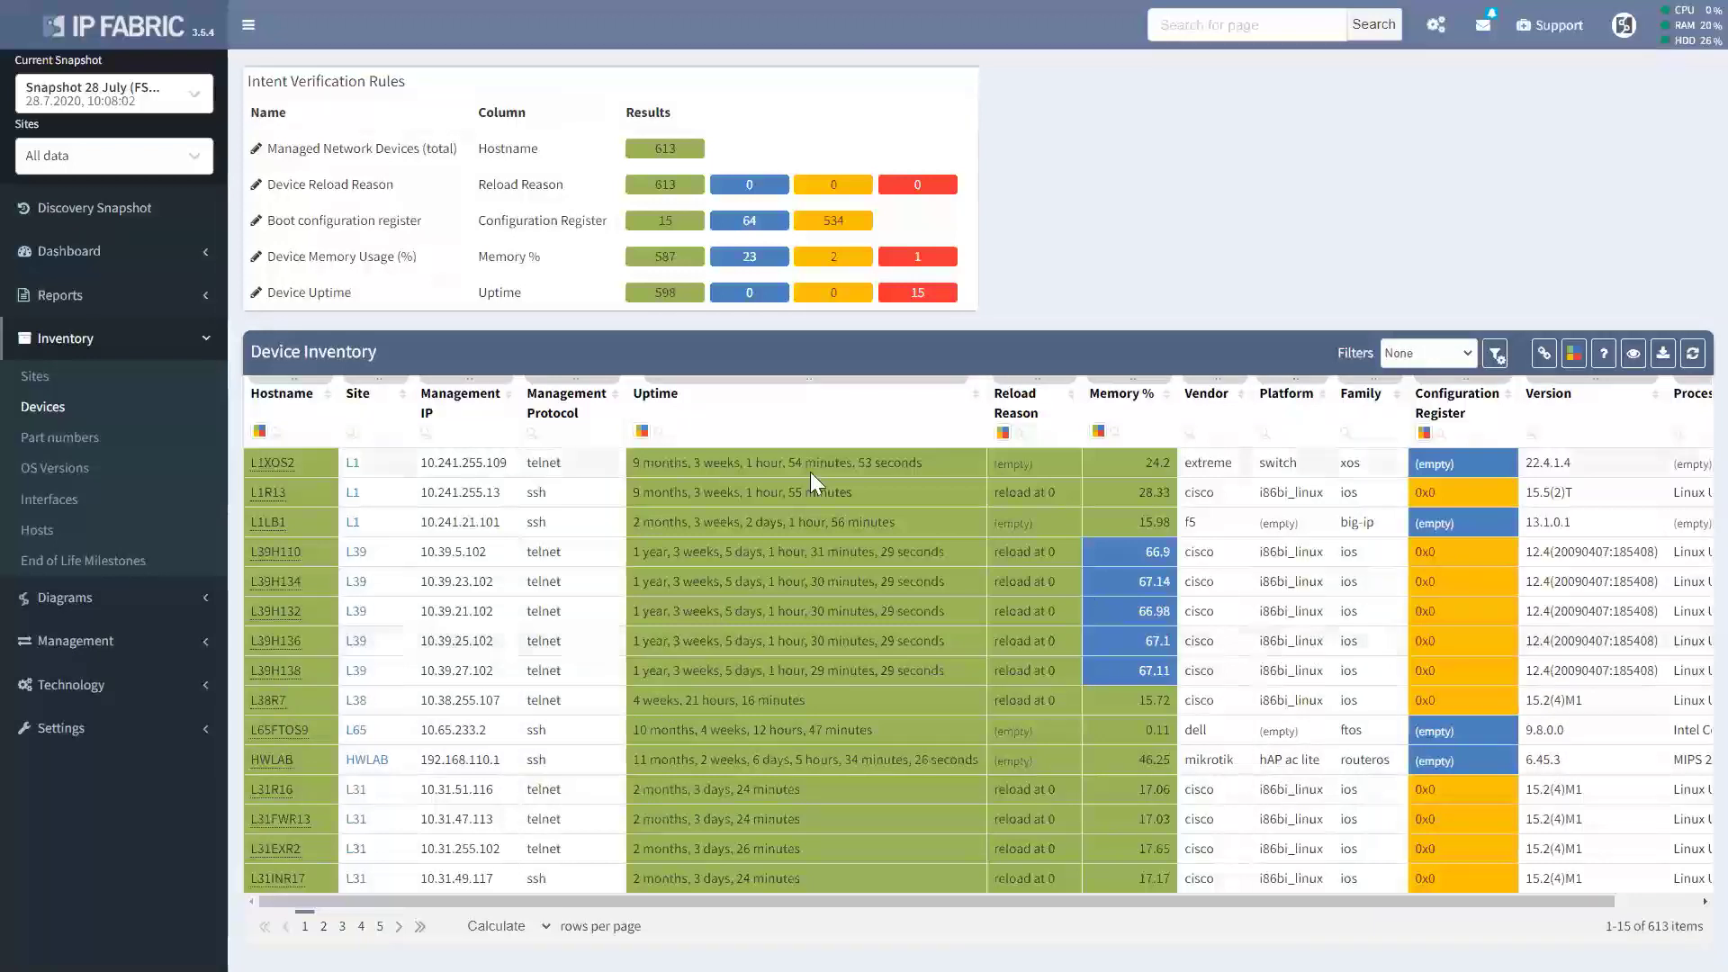
Filter the device table by site 'l1', then open the Modules and Part Numbers inventory.
click(372, 425)
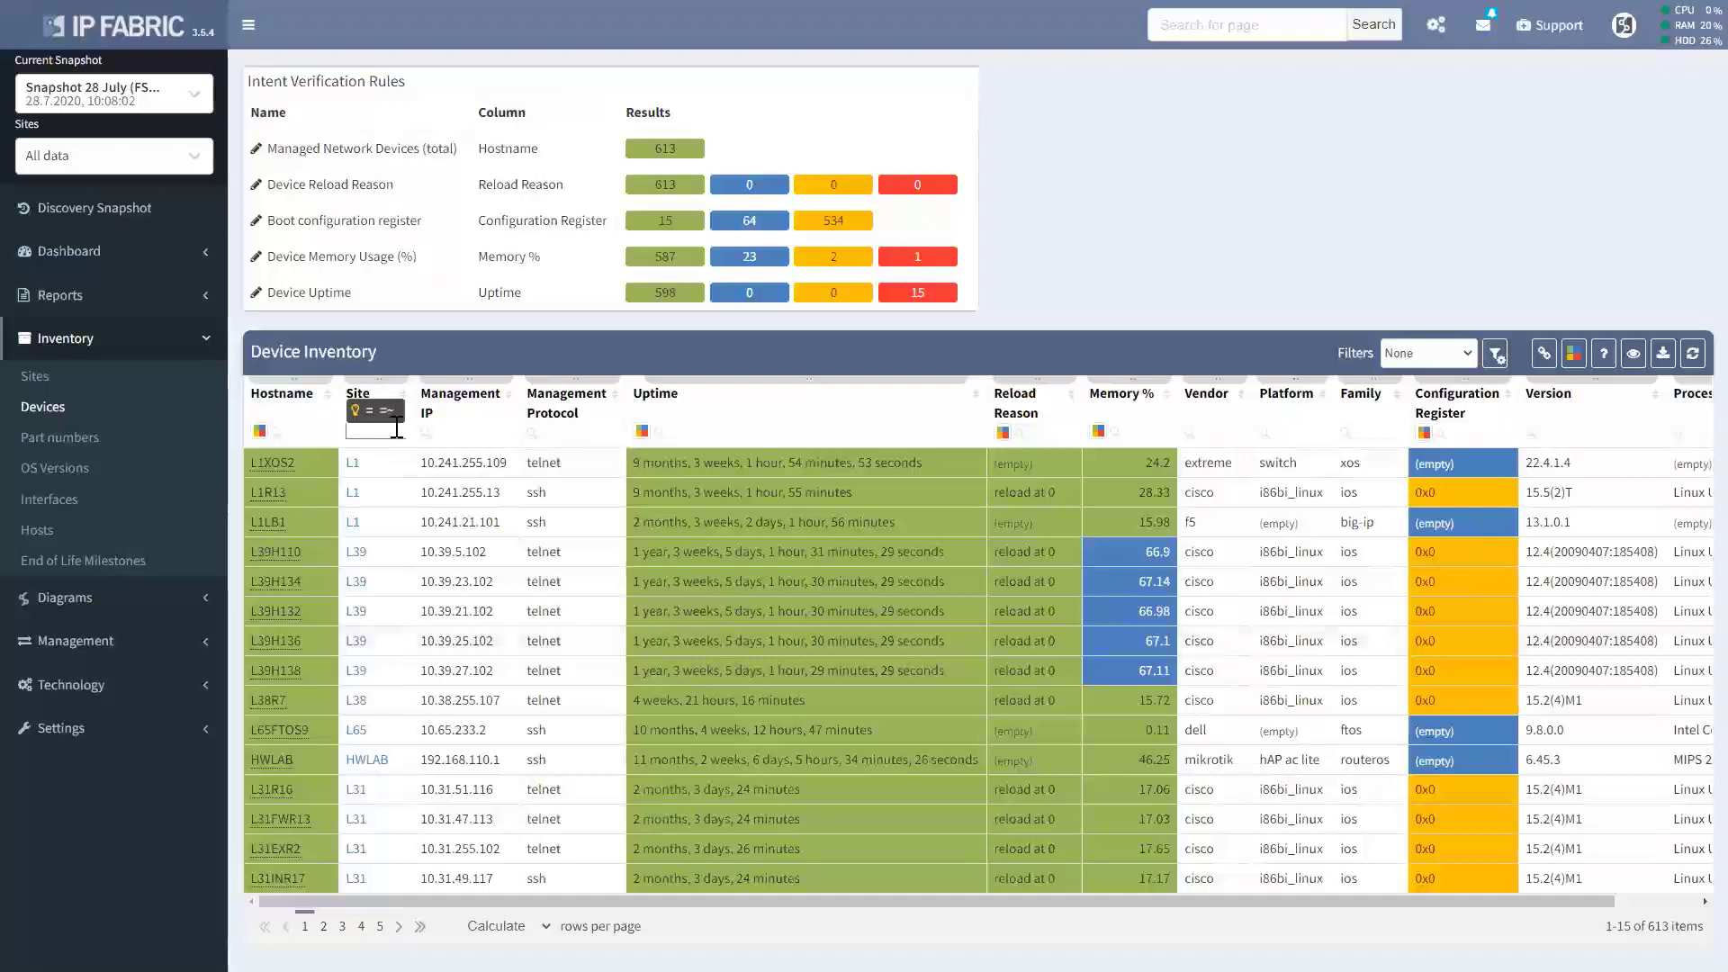
text(l1)
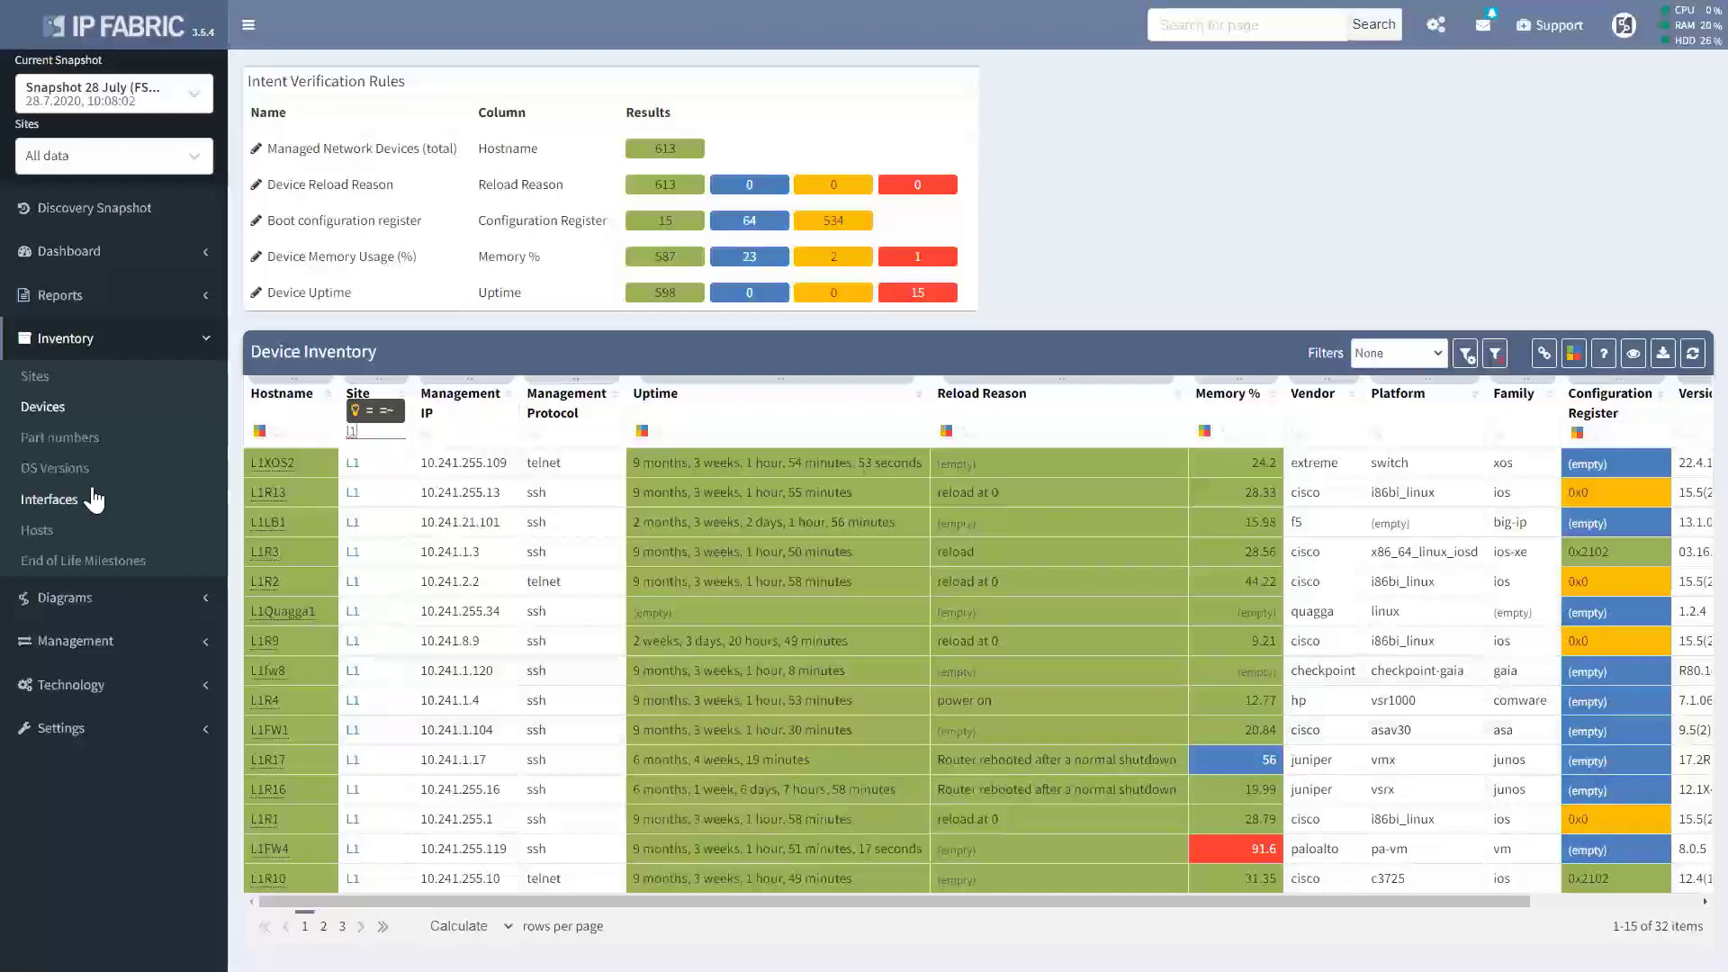
click(59, 441)
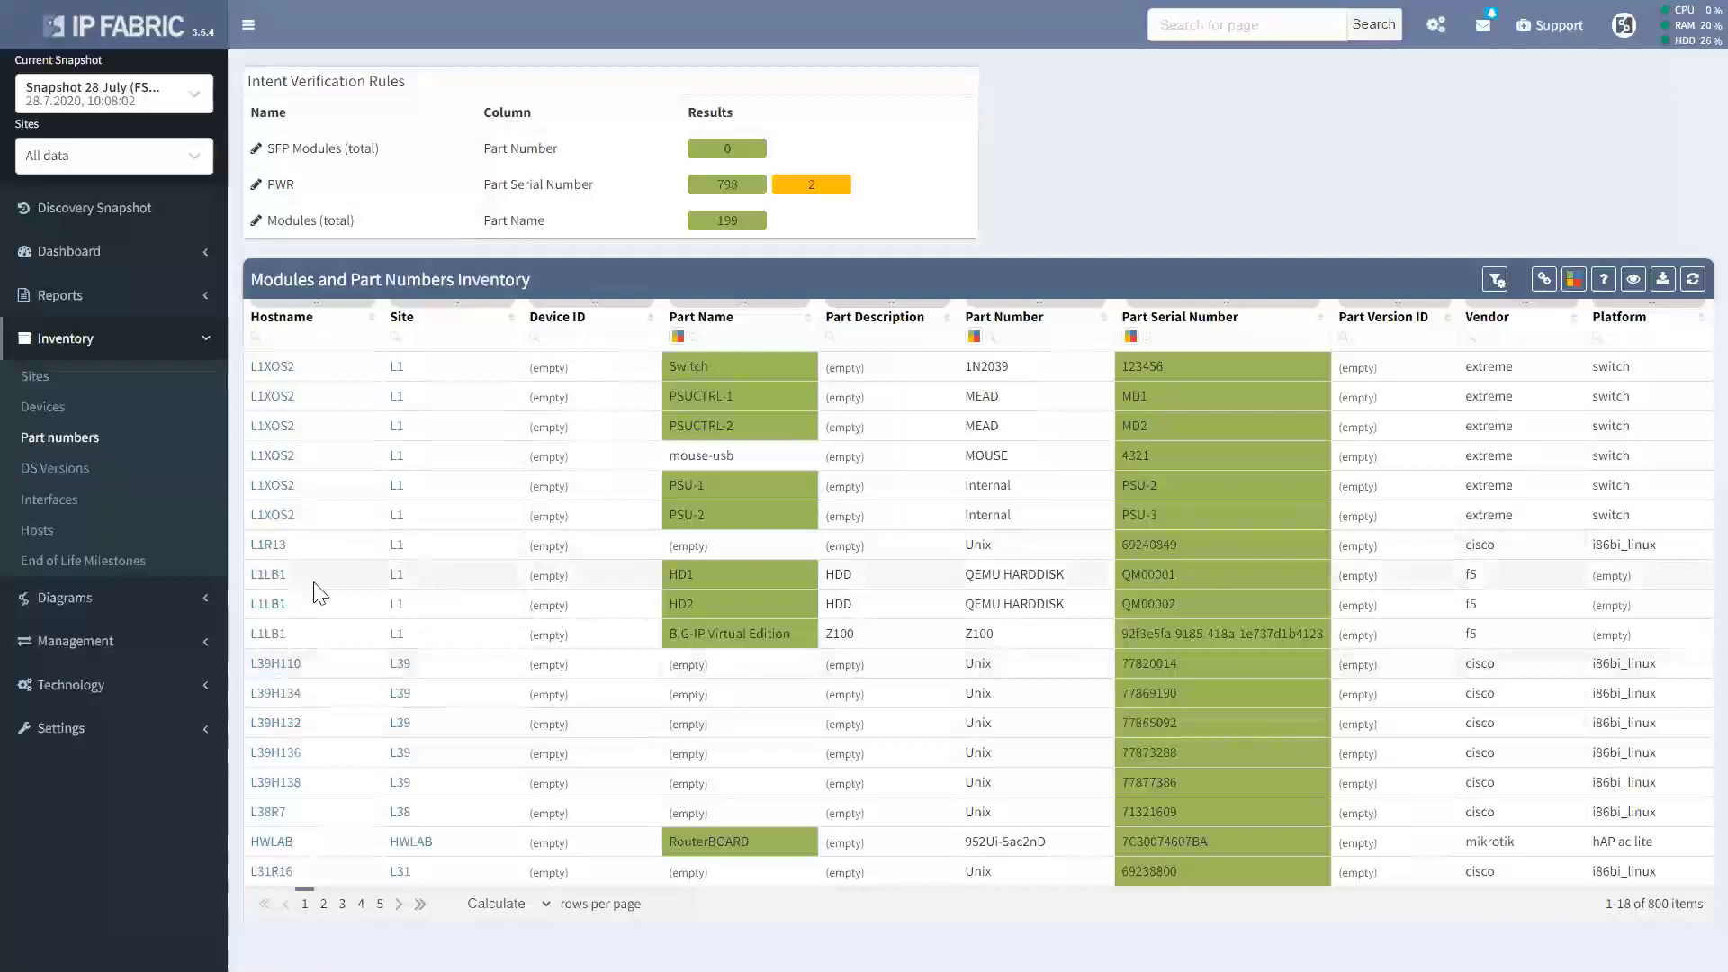
Review the End of Life Milestones summary, then open the Interface Inventory of 6,786 interfaces.
click(96, 576)
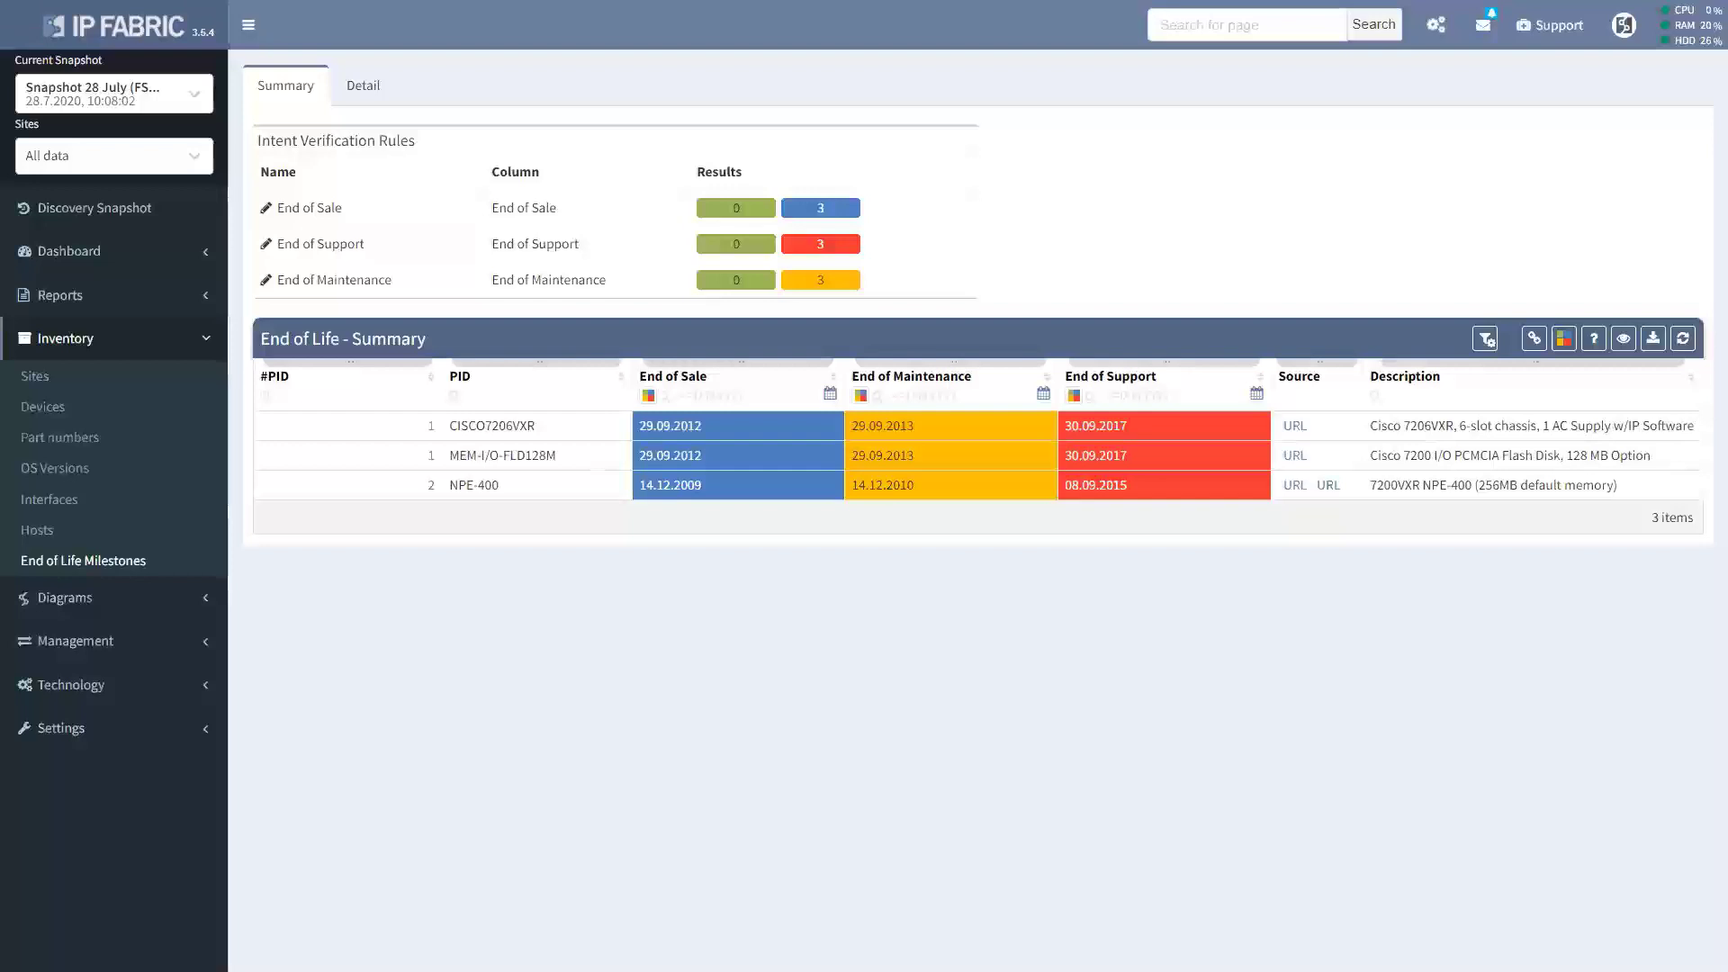
click(52, 499)
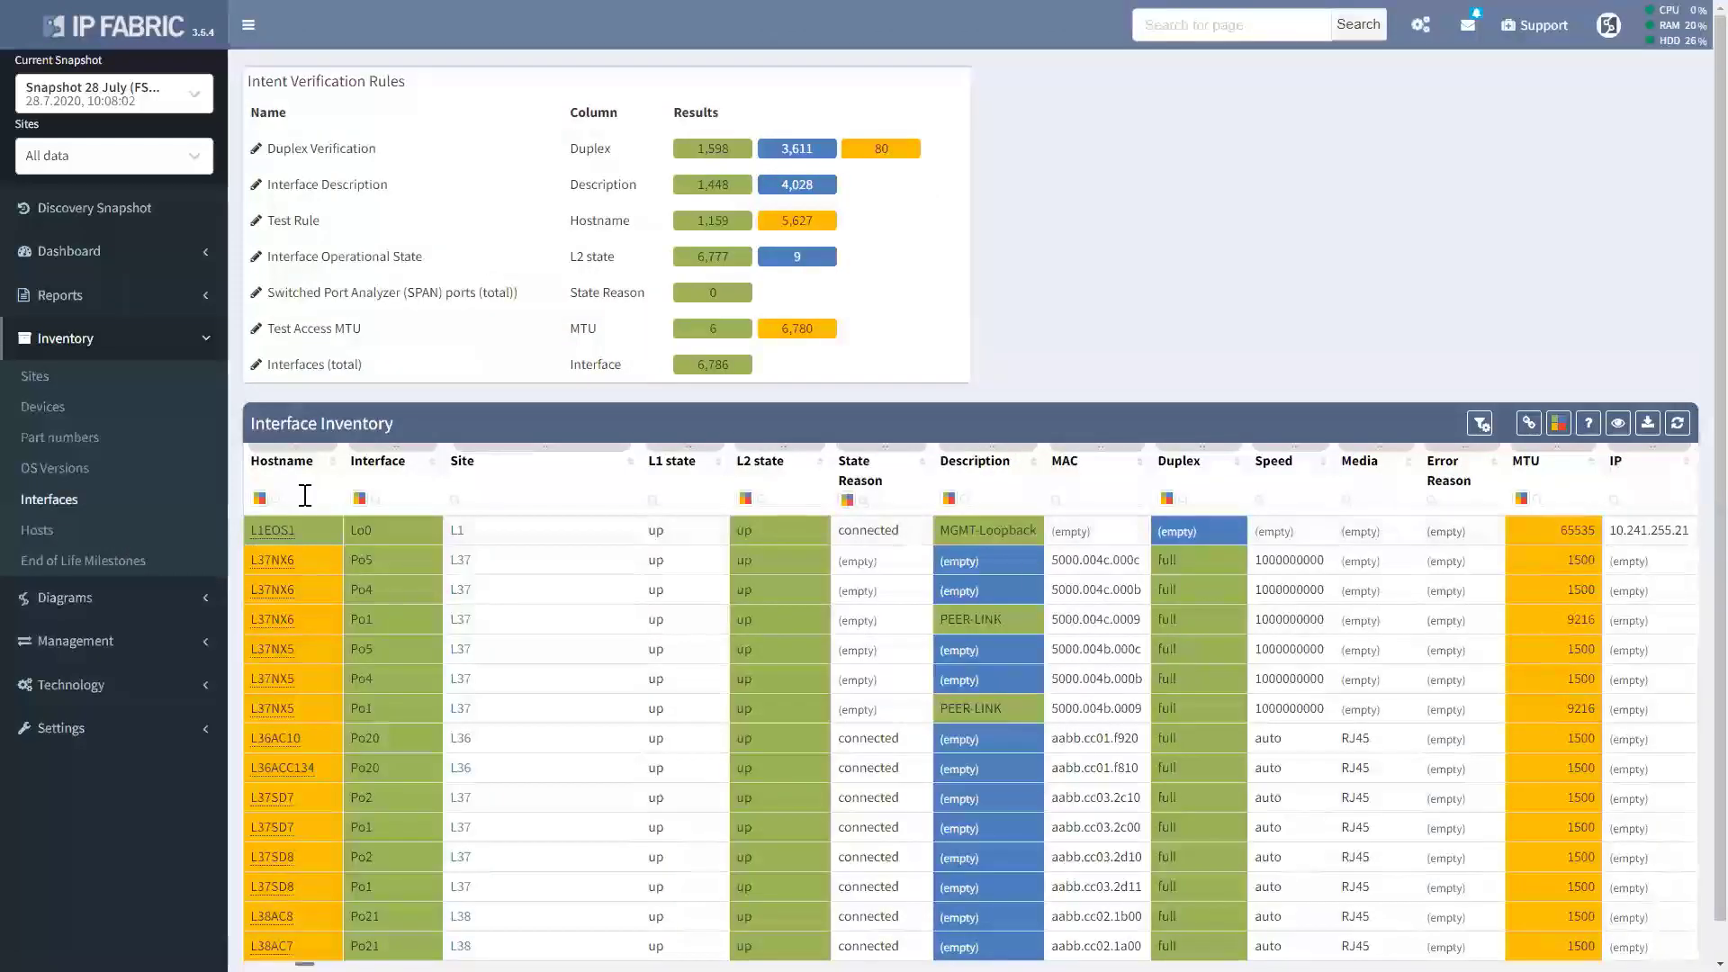
Filter interfaces to hostname 'leaf', interface 'et', site L77, with L1 and L2 states 'down'.
click(305, 496)
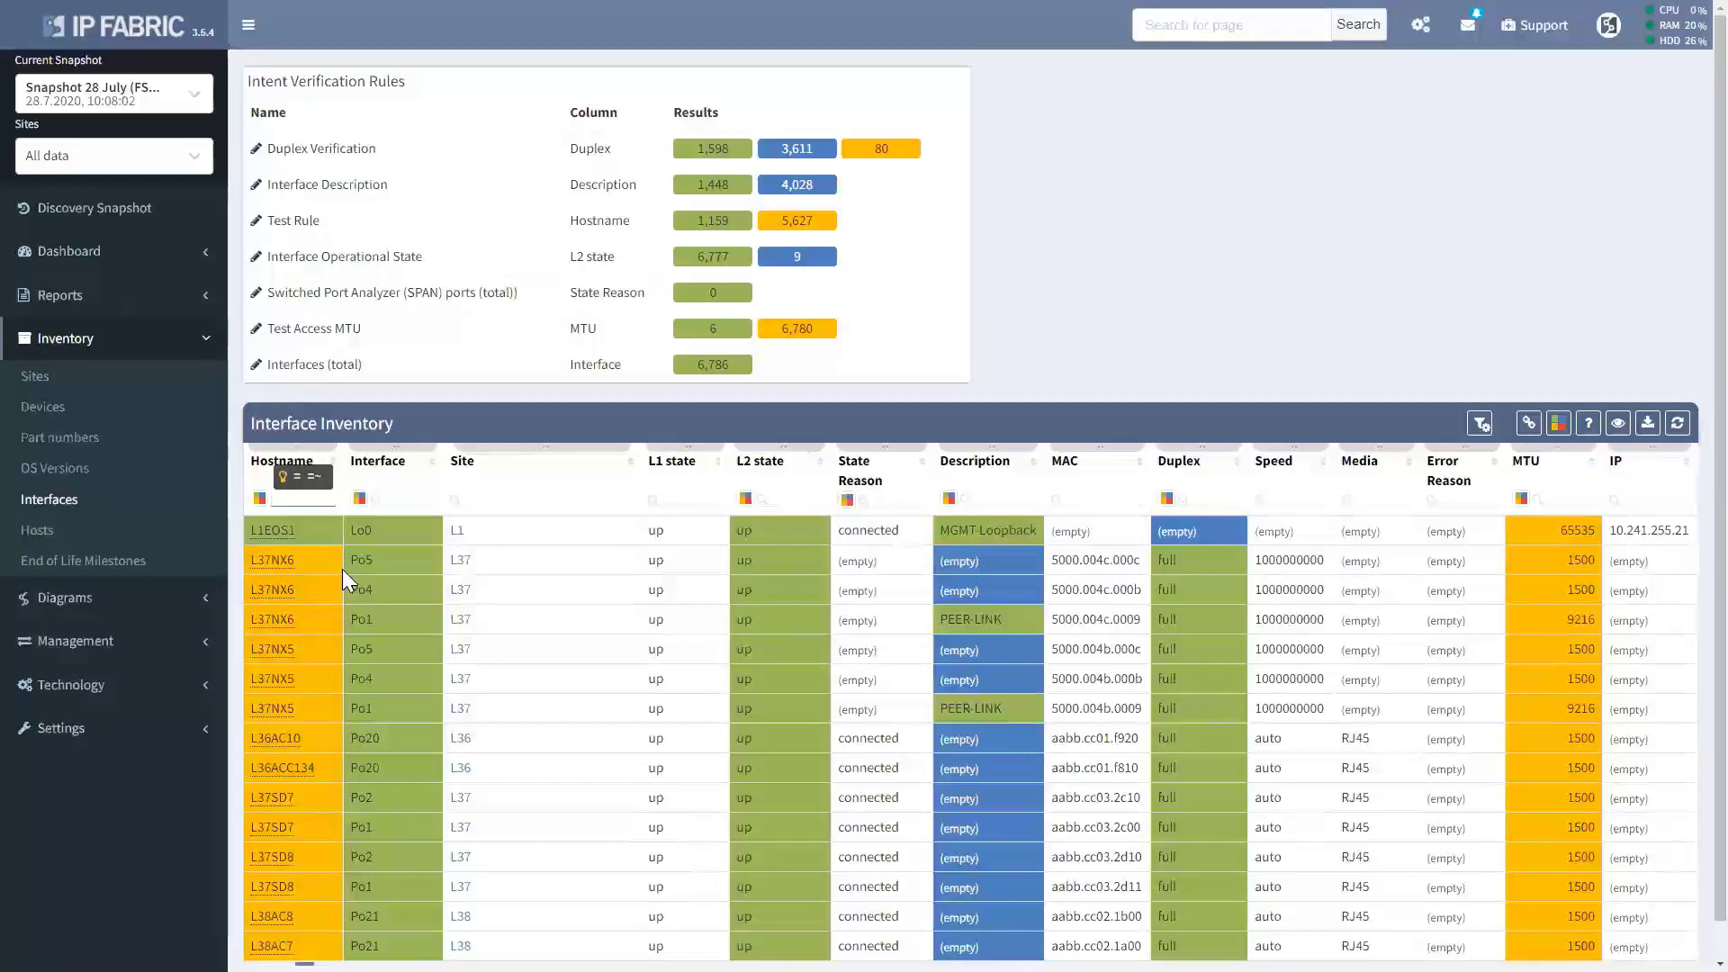
text(leaf)
click(408, 502)
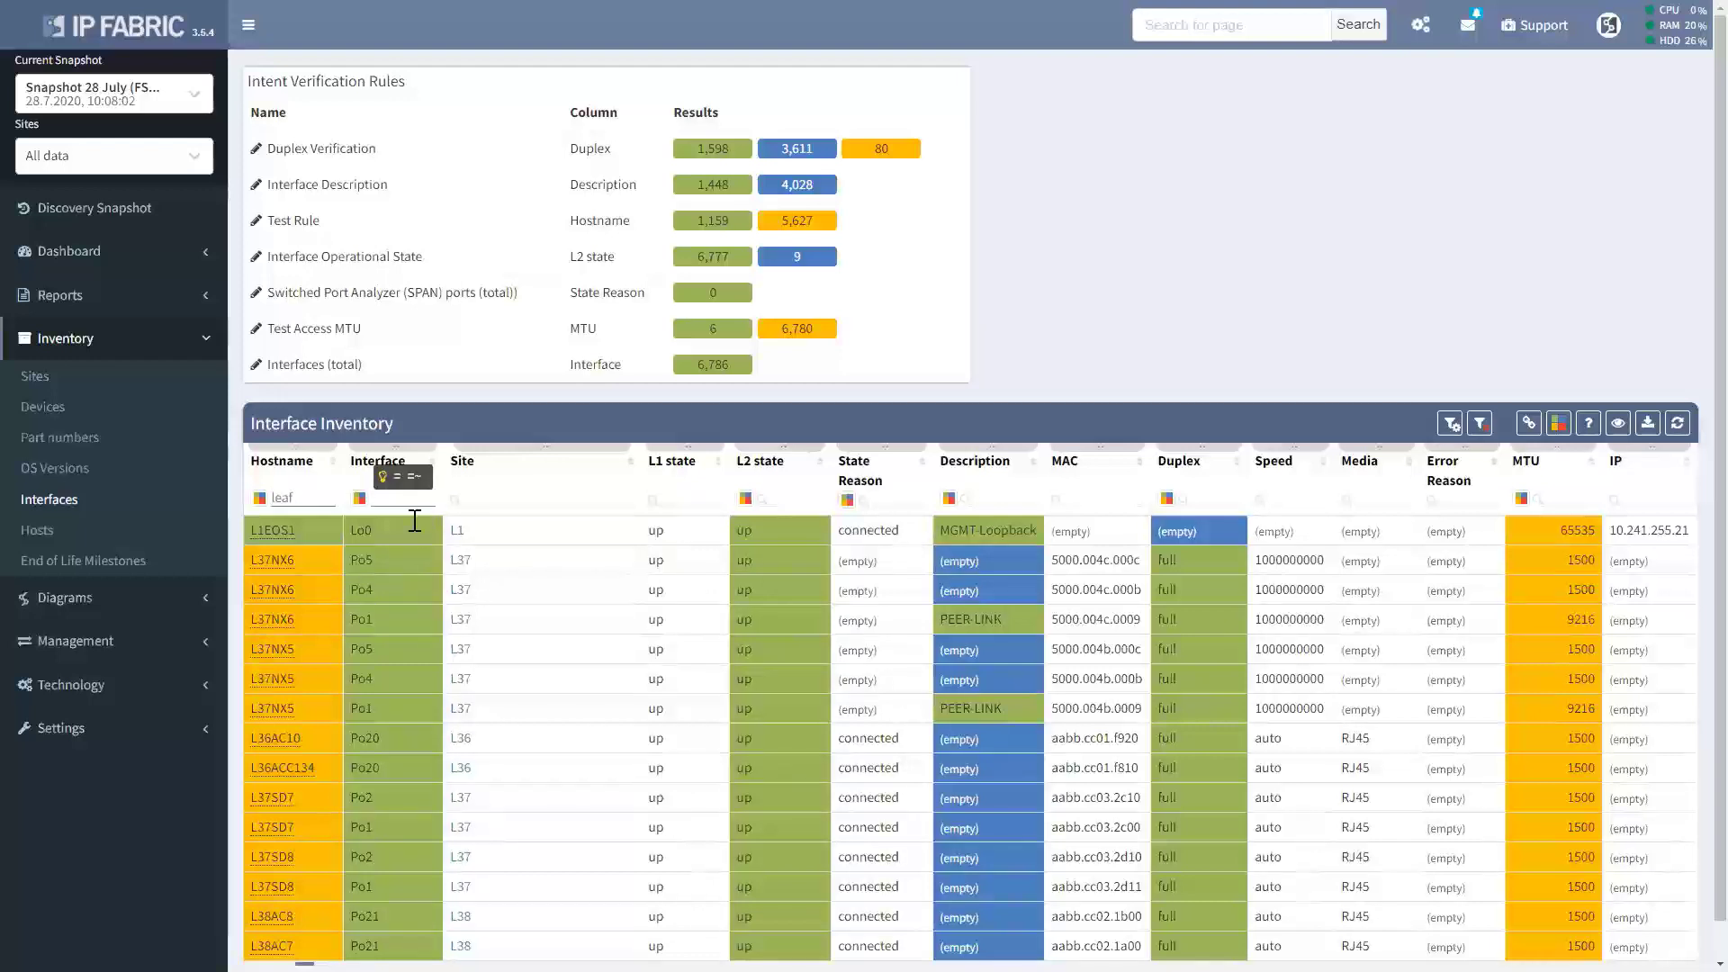
text(et)
click(524, 501)
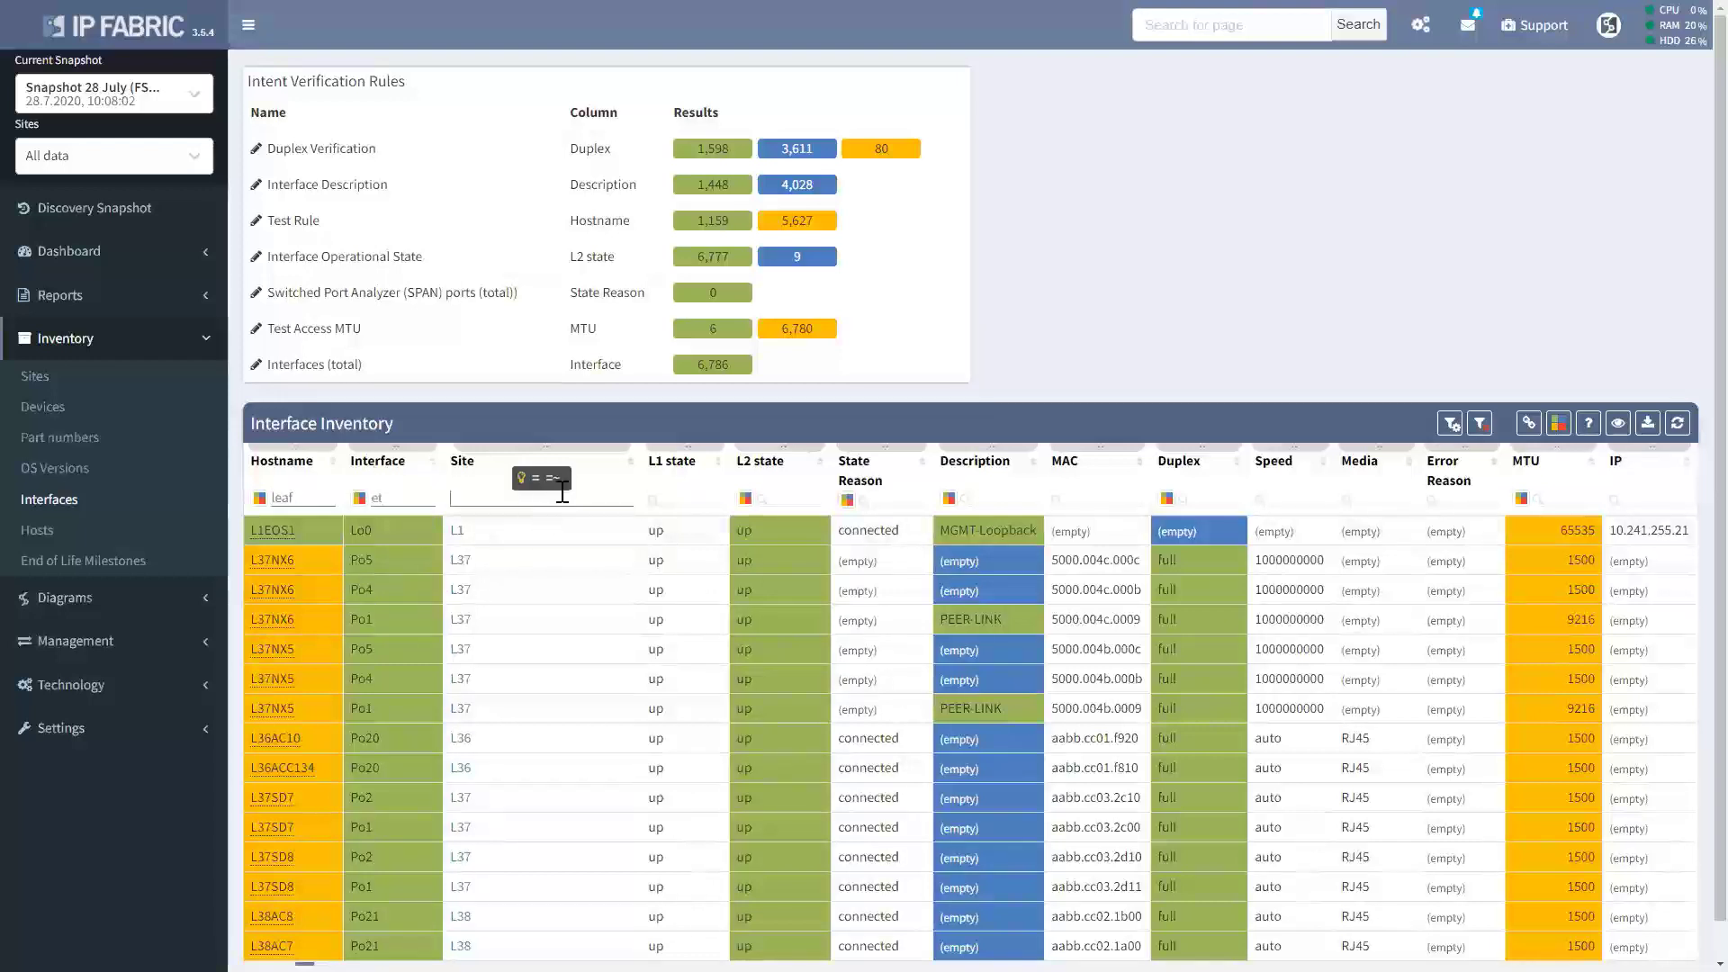
text(L77)
click(687, 500)
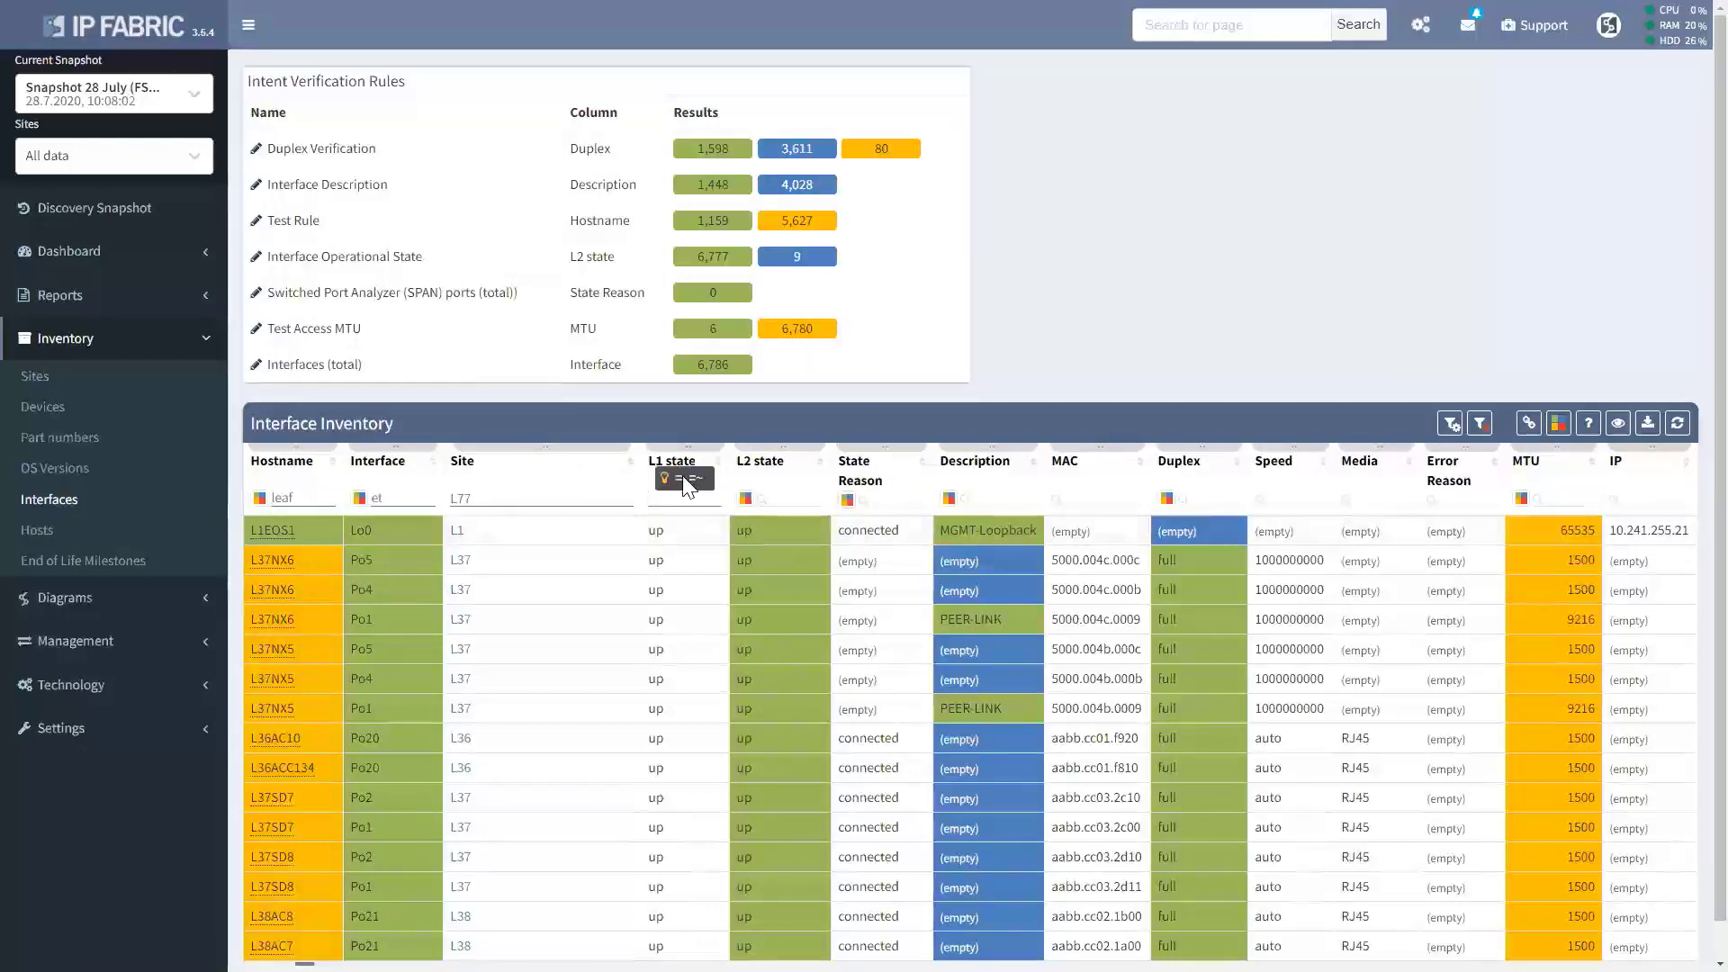
text(down)
key(Tab)
text(down)
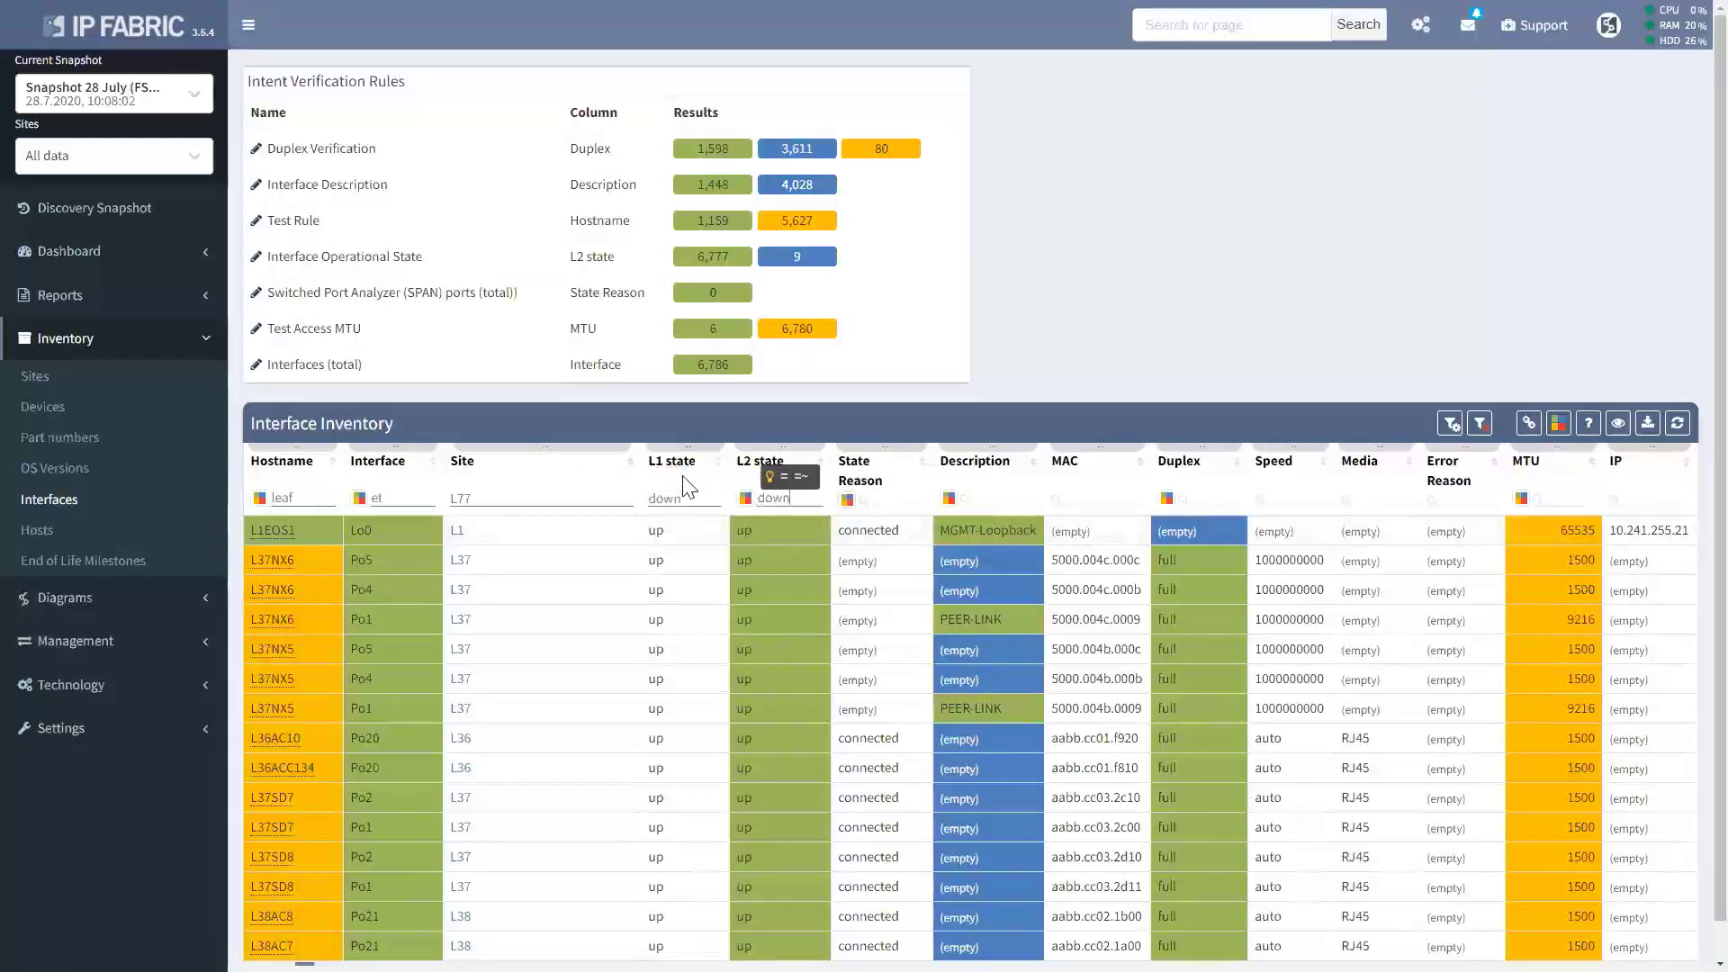
key(Return)
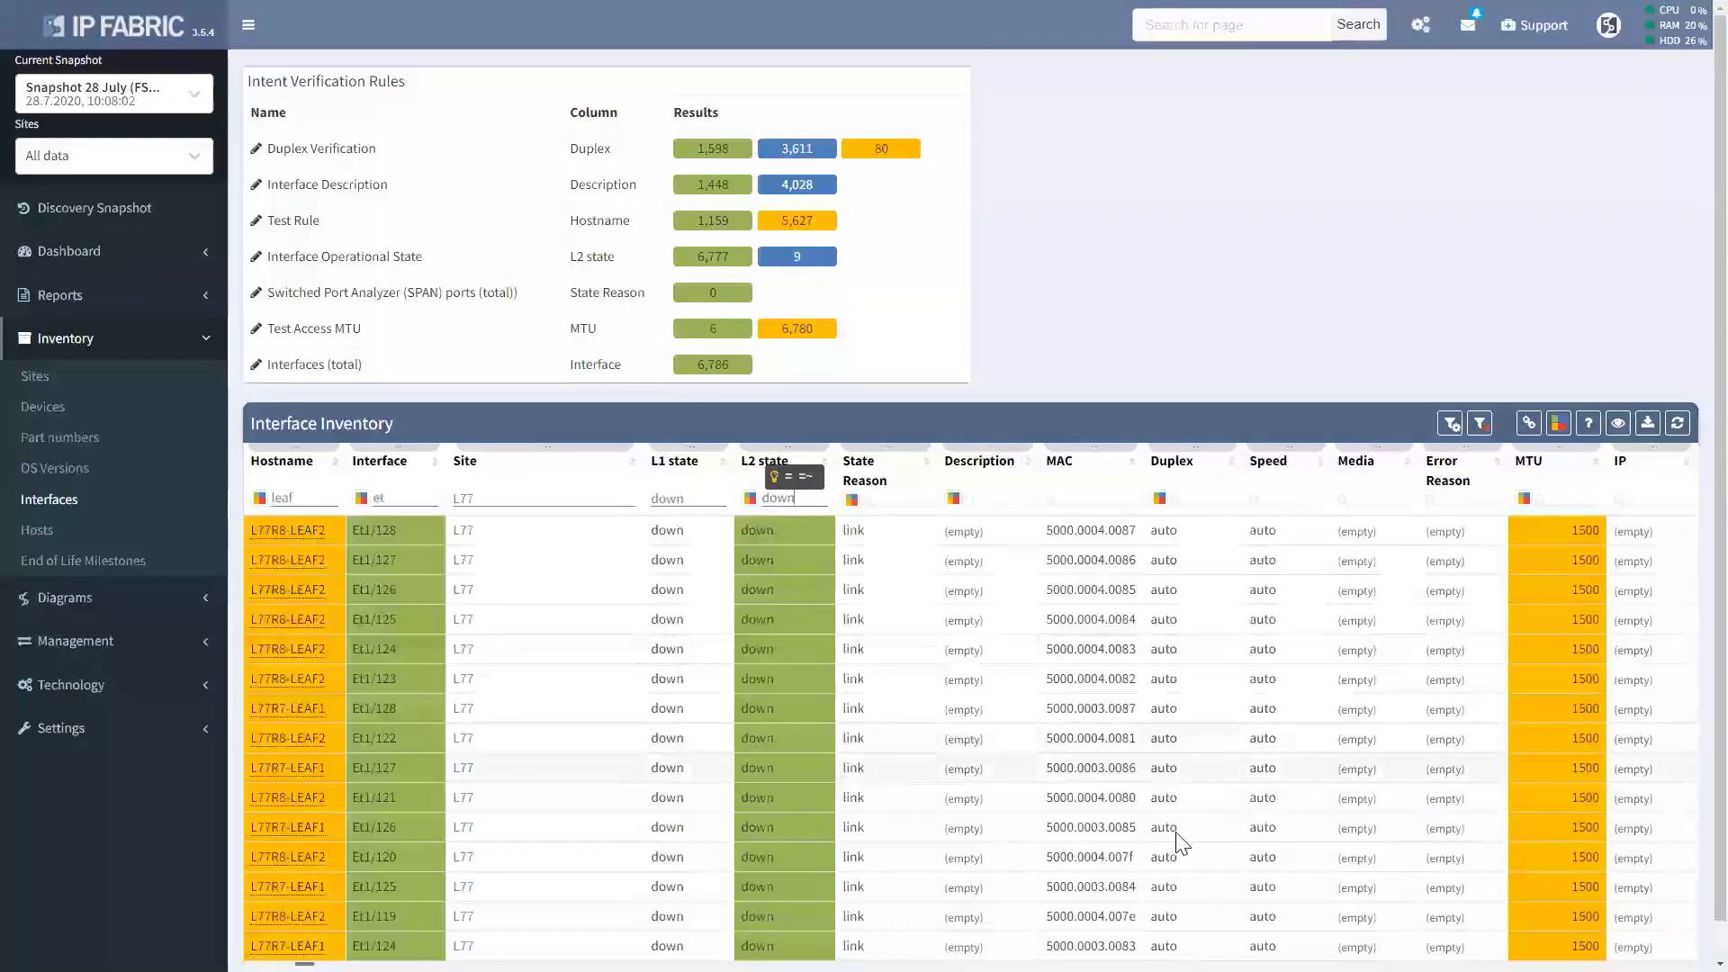
scroll(1347, 779, down, 2)
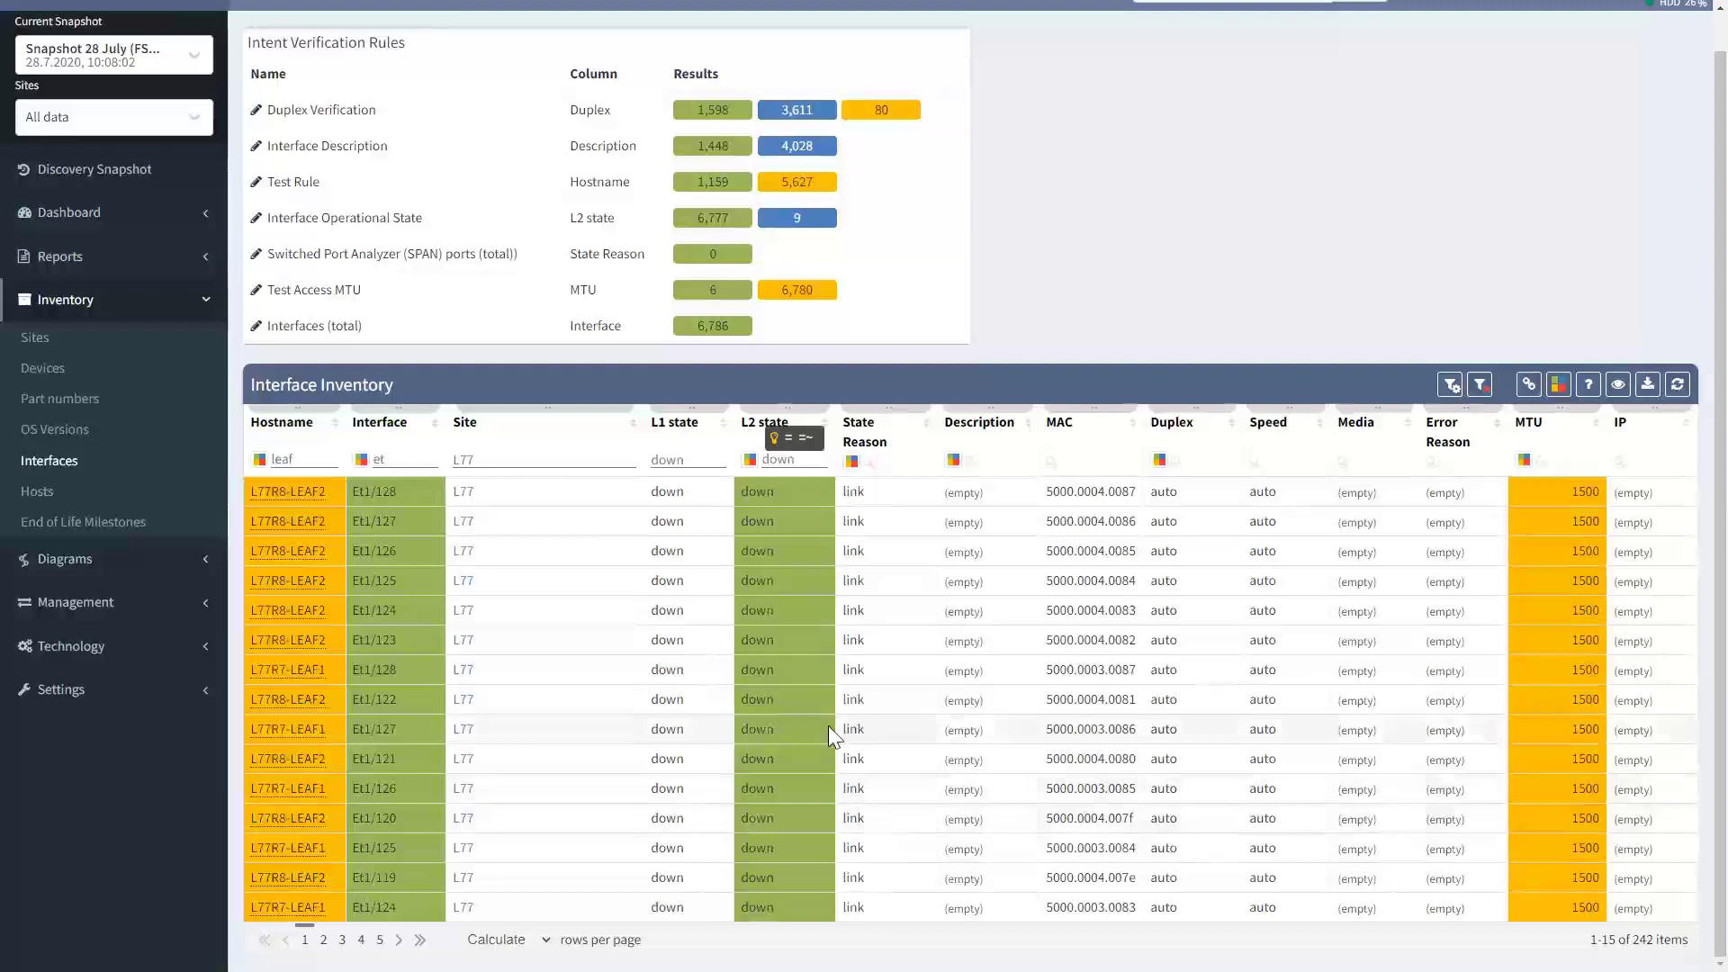
Open the Hosts inventory and filter the Host IP address column by 10.66.128.112.
click(43, 493)
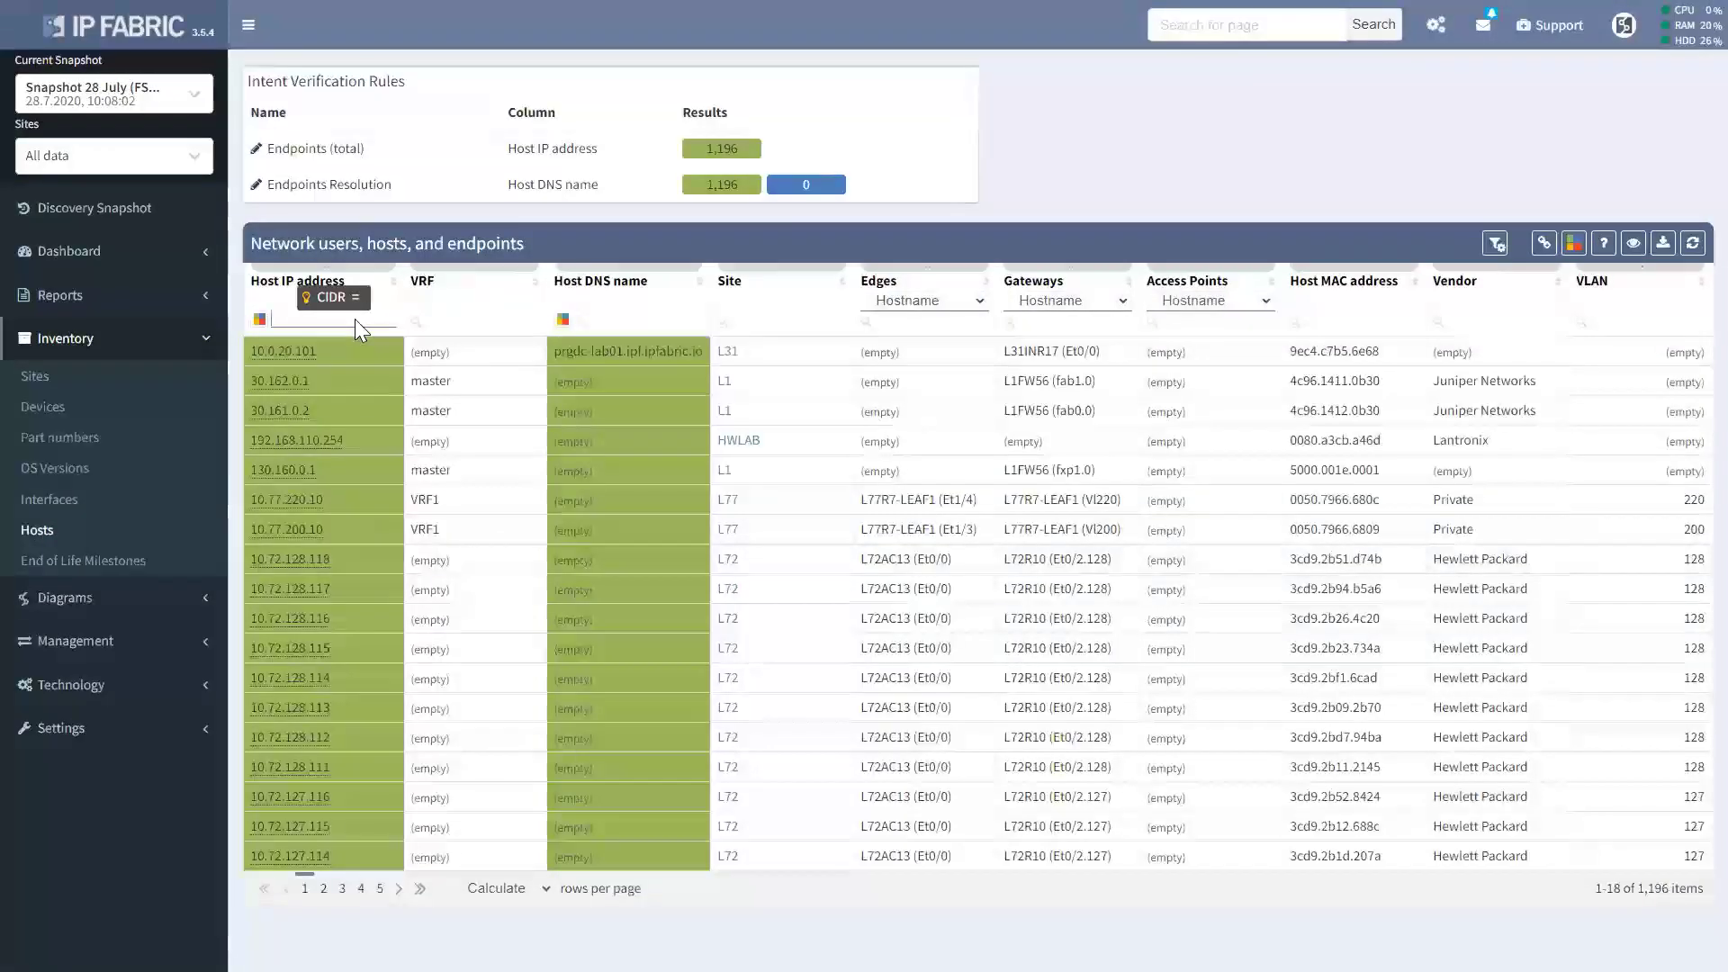
text(192)
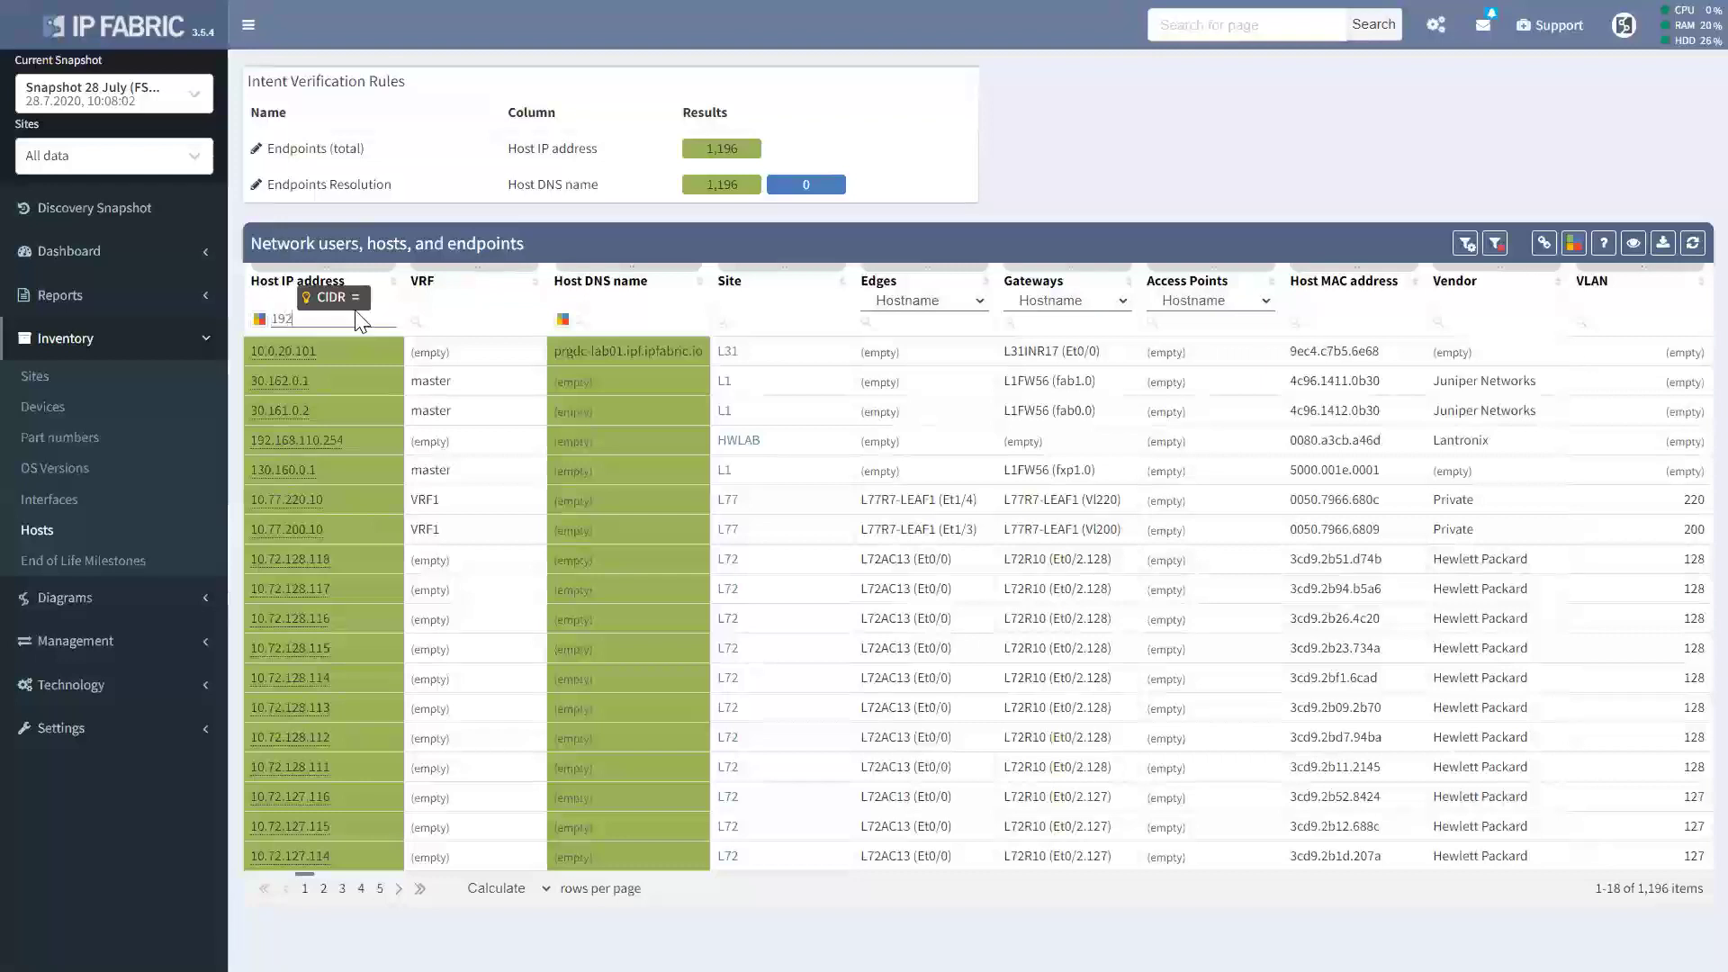
key(BackSpace)
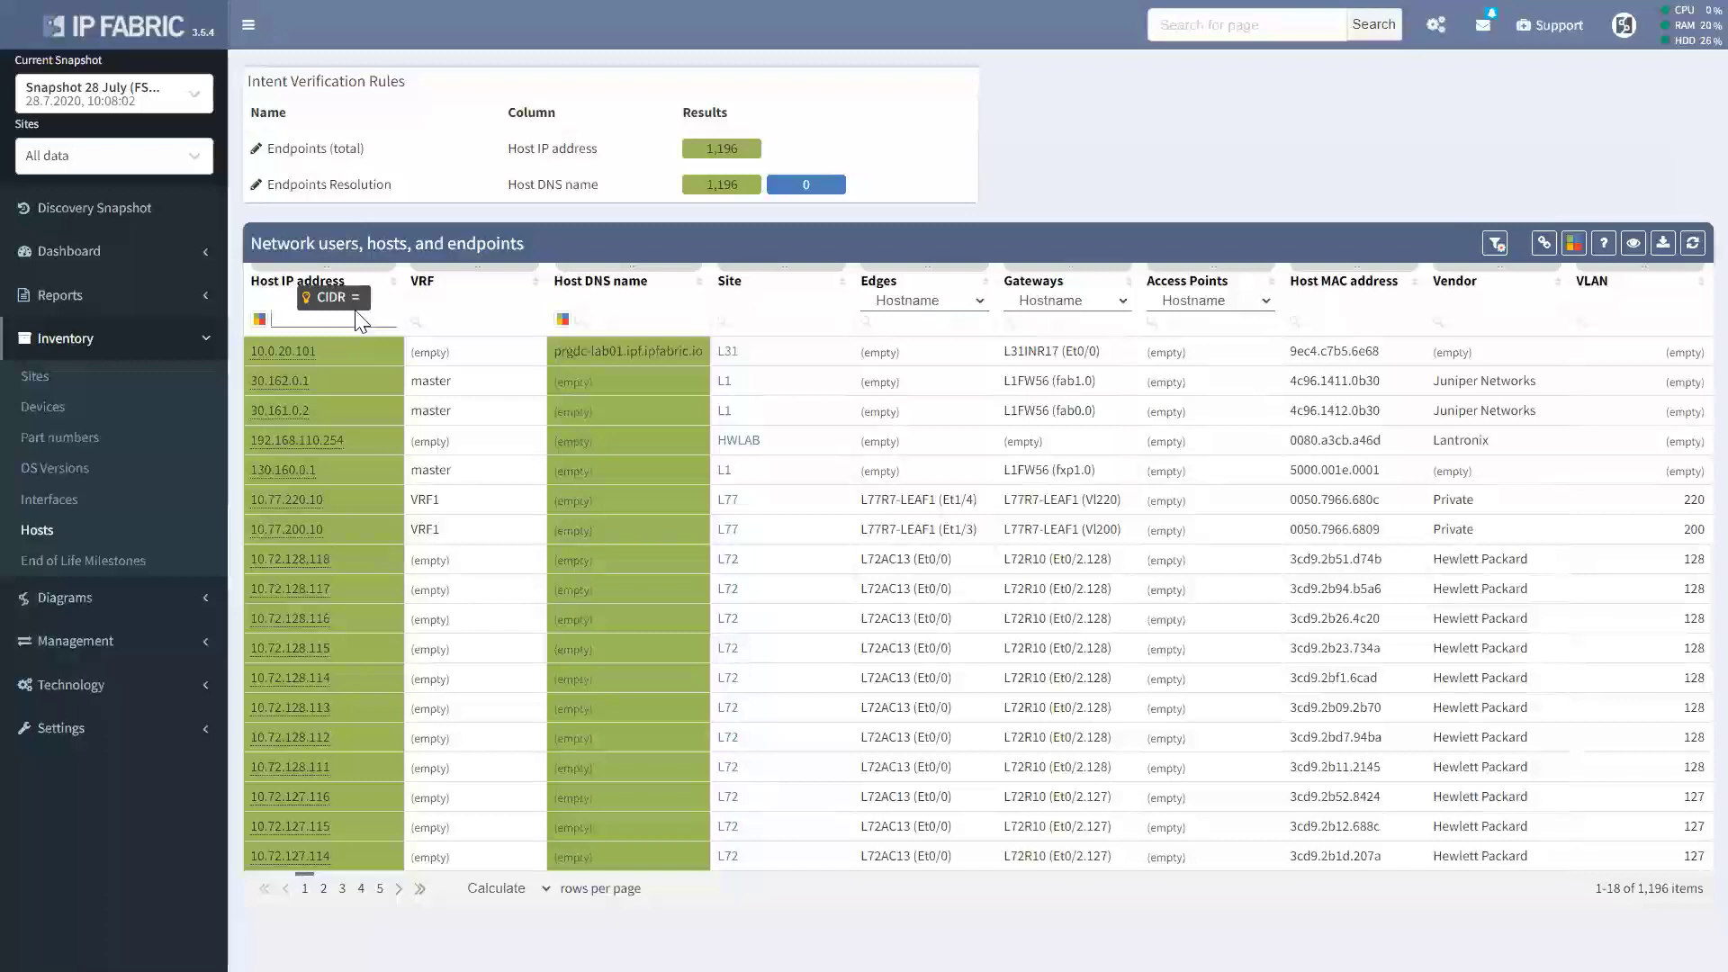
text(0.66.)
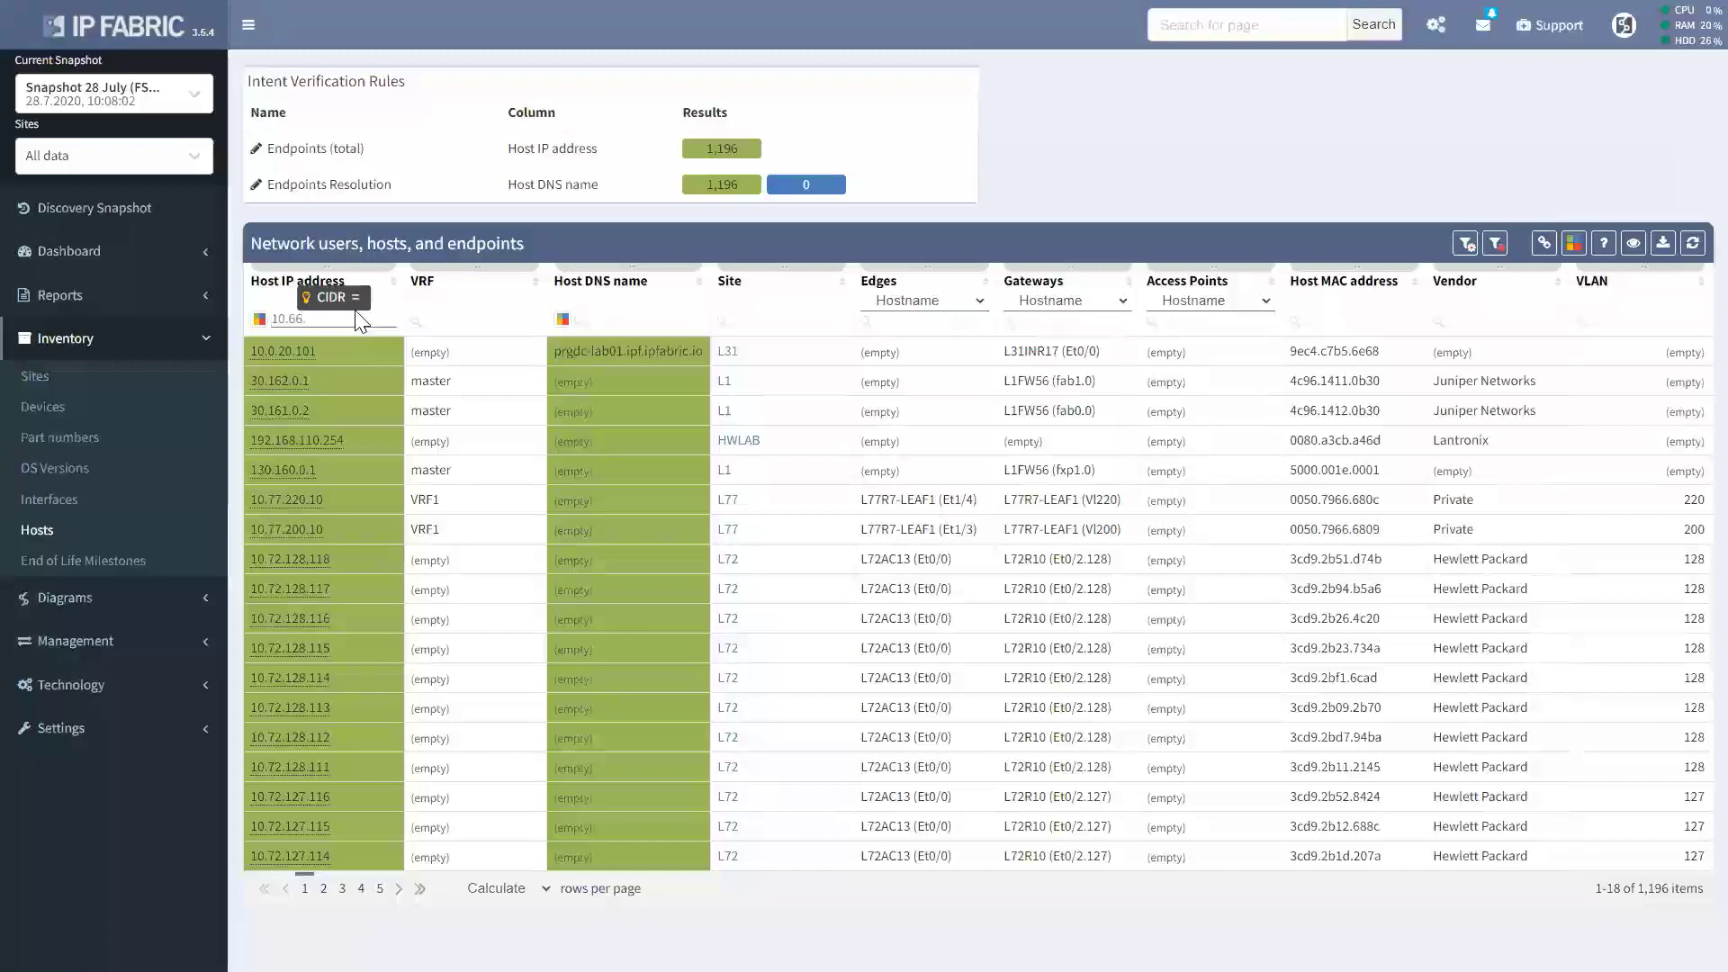
text(128.12)
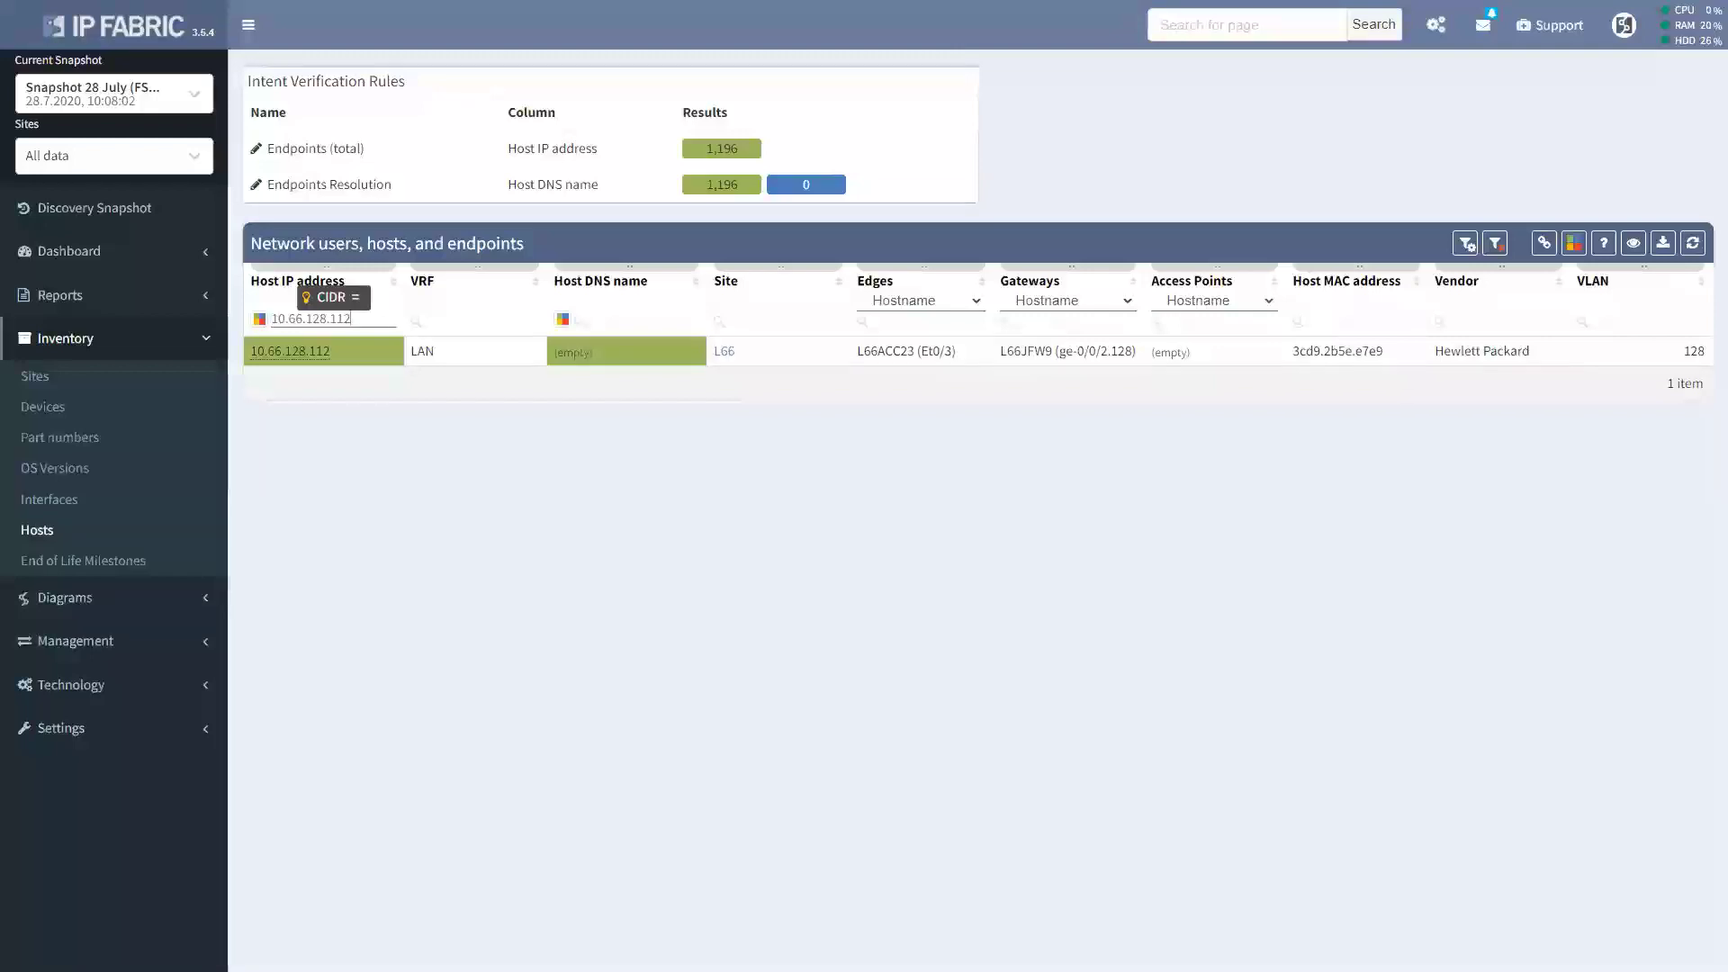
click(1602, 245)
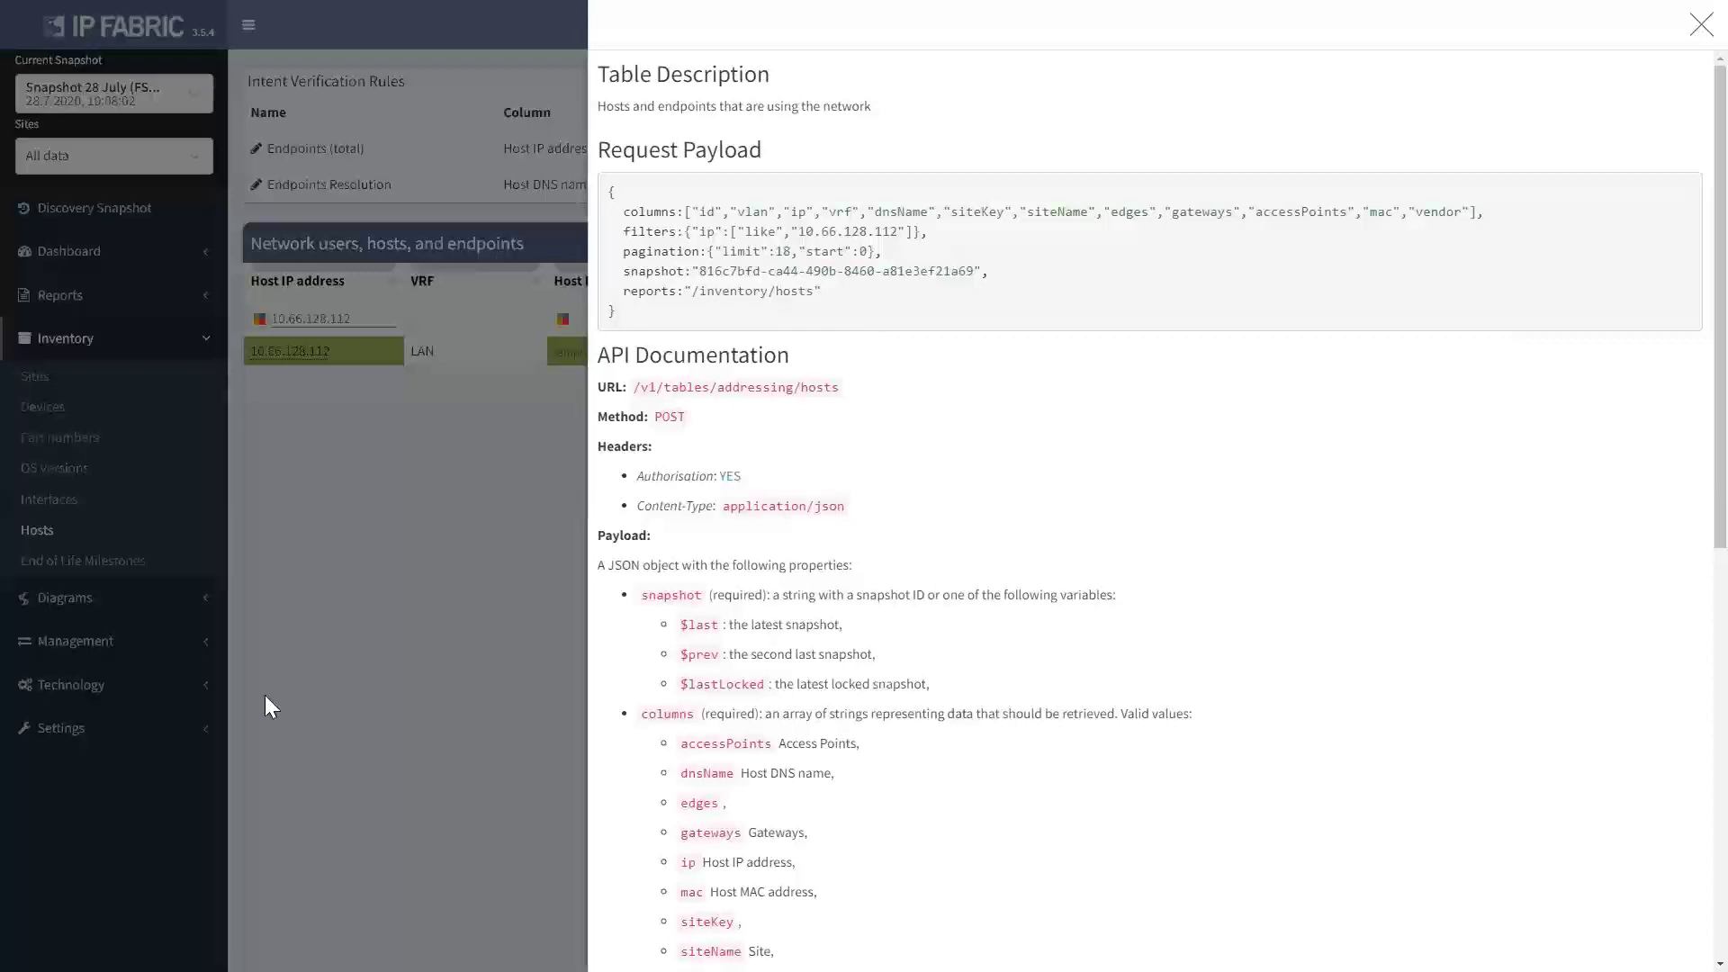
click(1701, 24)
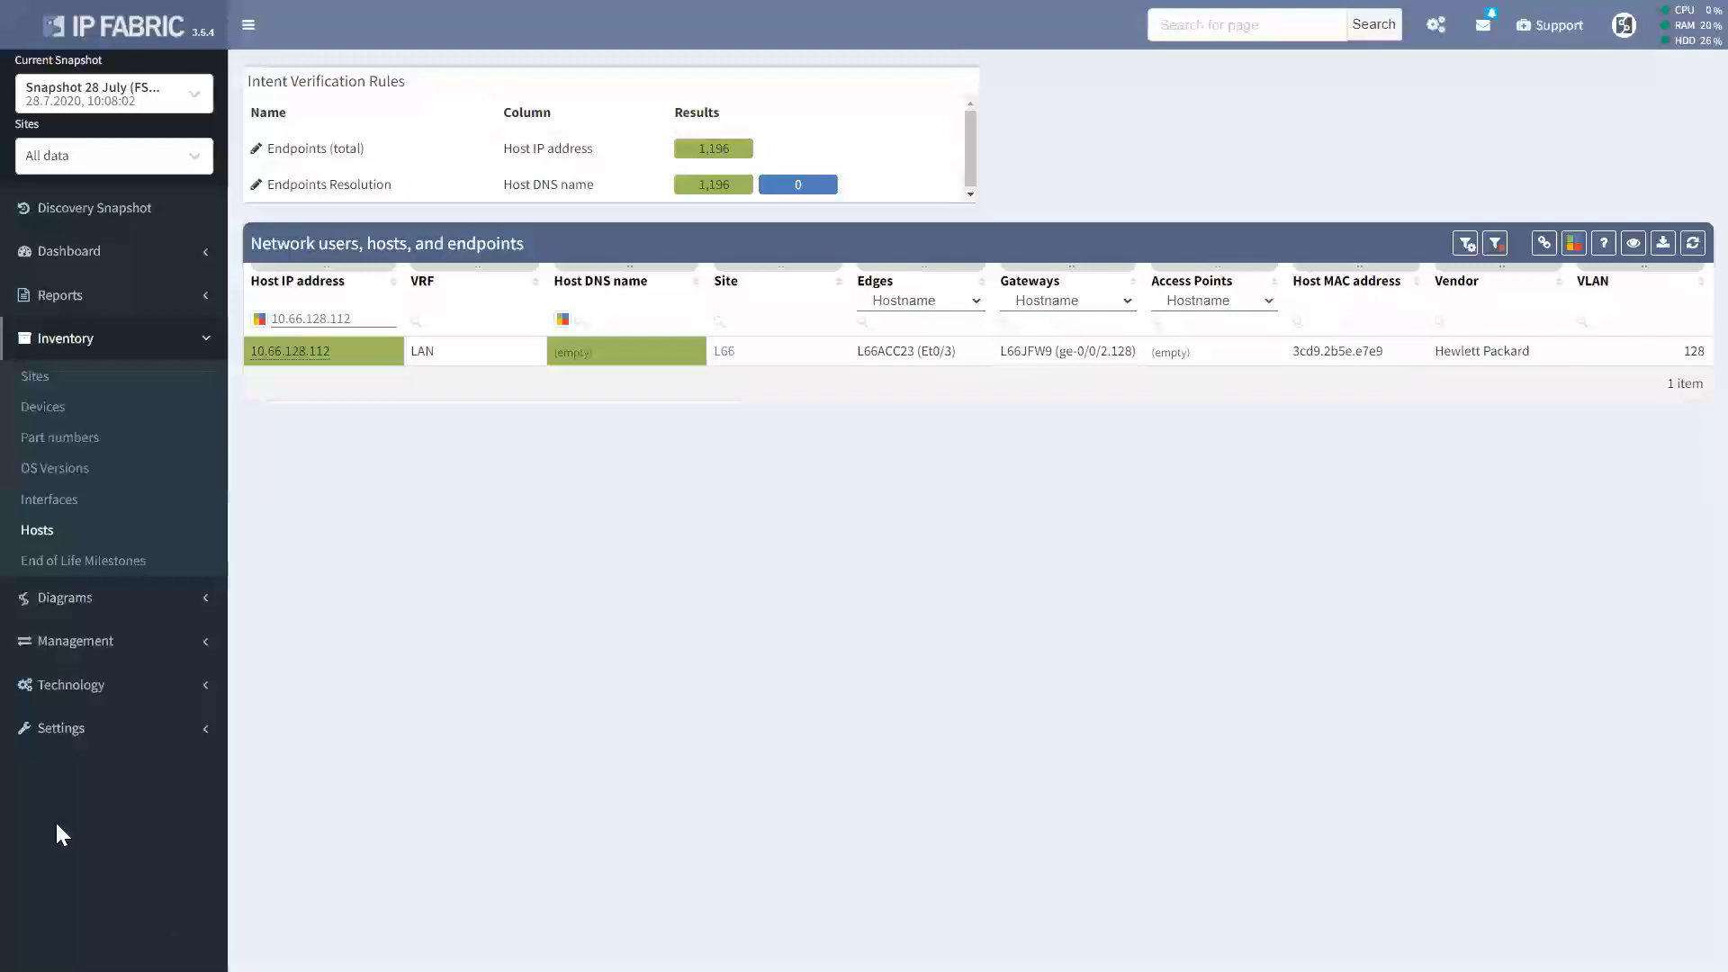
Review the VLAN summary per device and per site, then expand the Diagrams section.
click(66, 684)
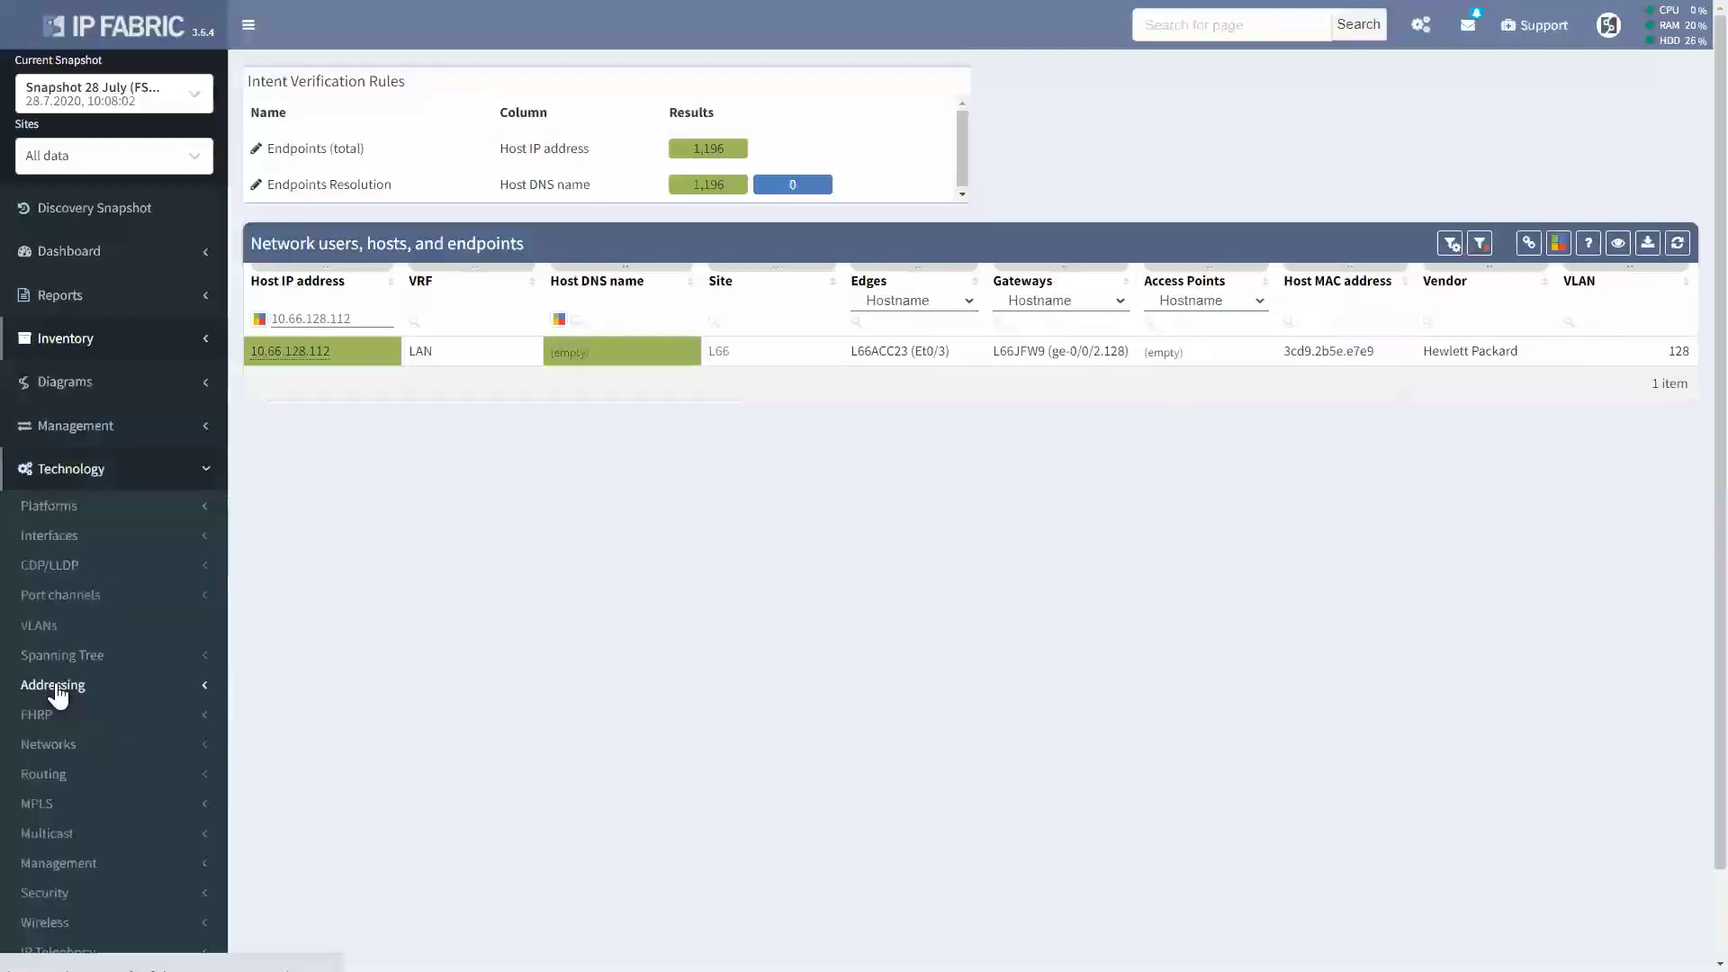
scroll(90, 697, down, 2)
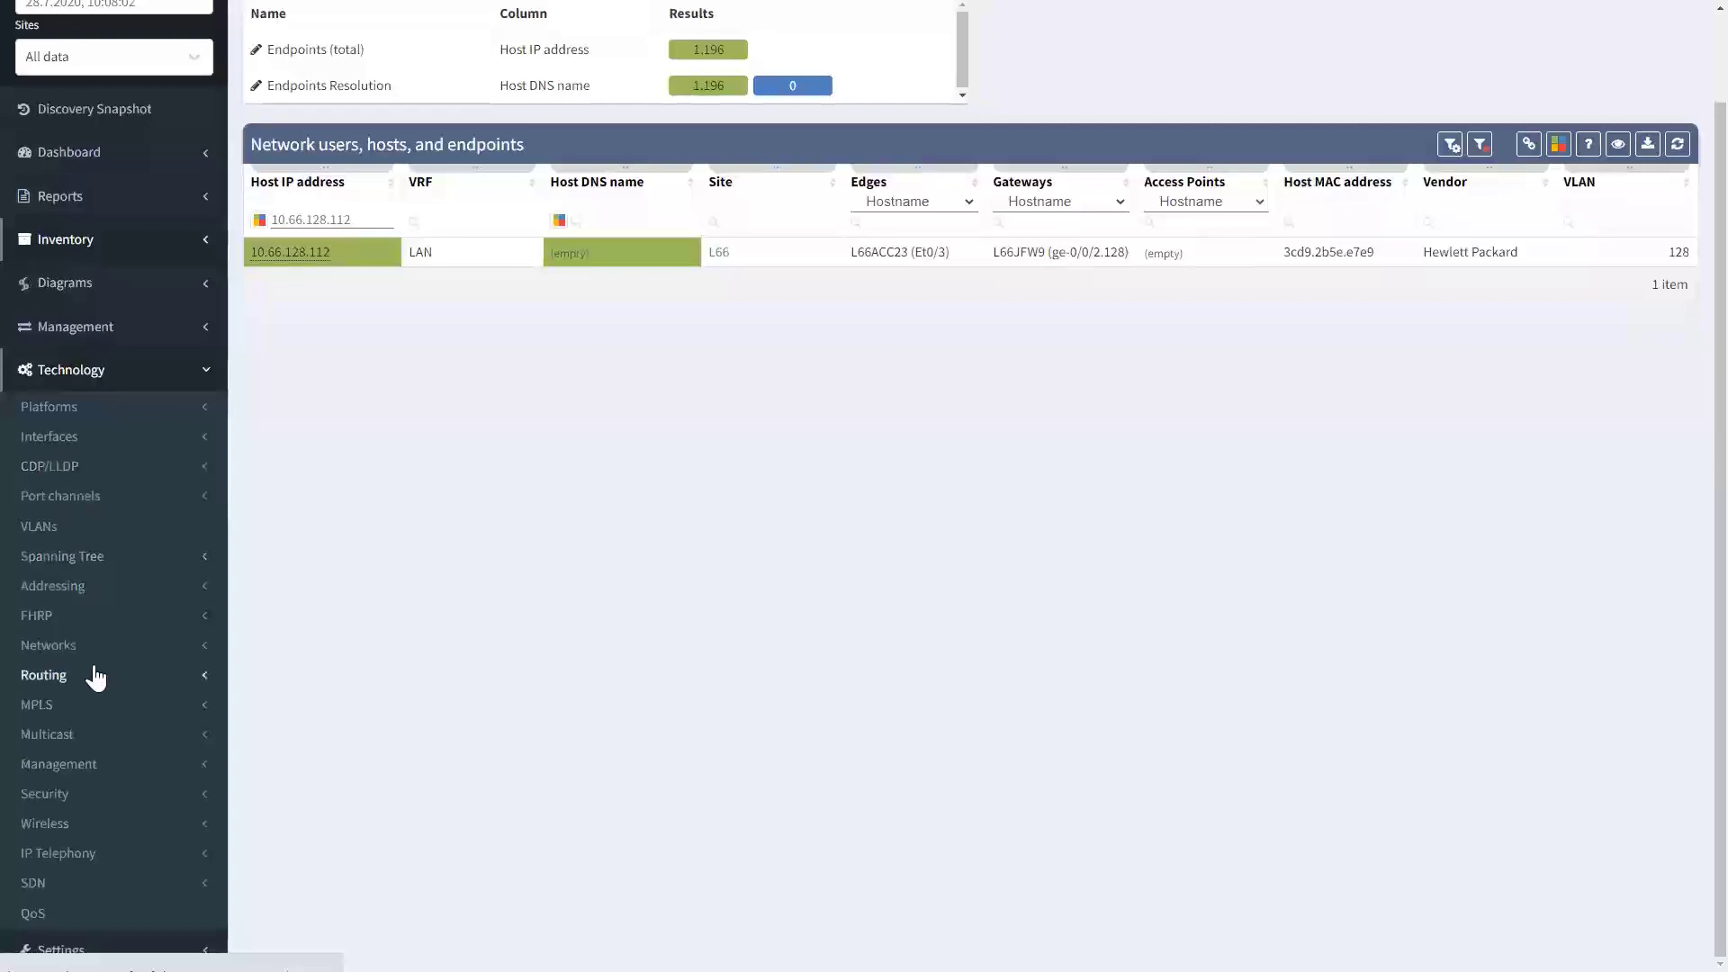
click(88, 533)
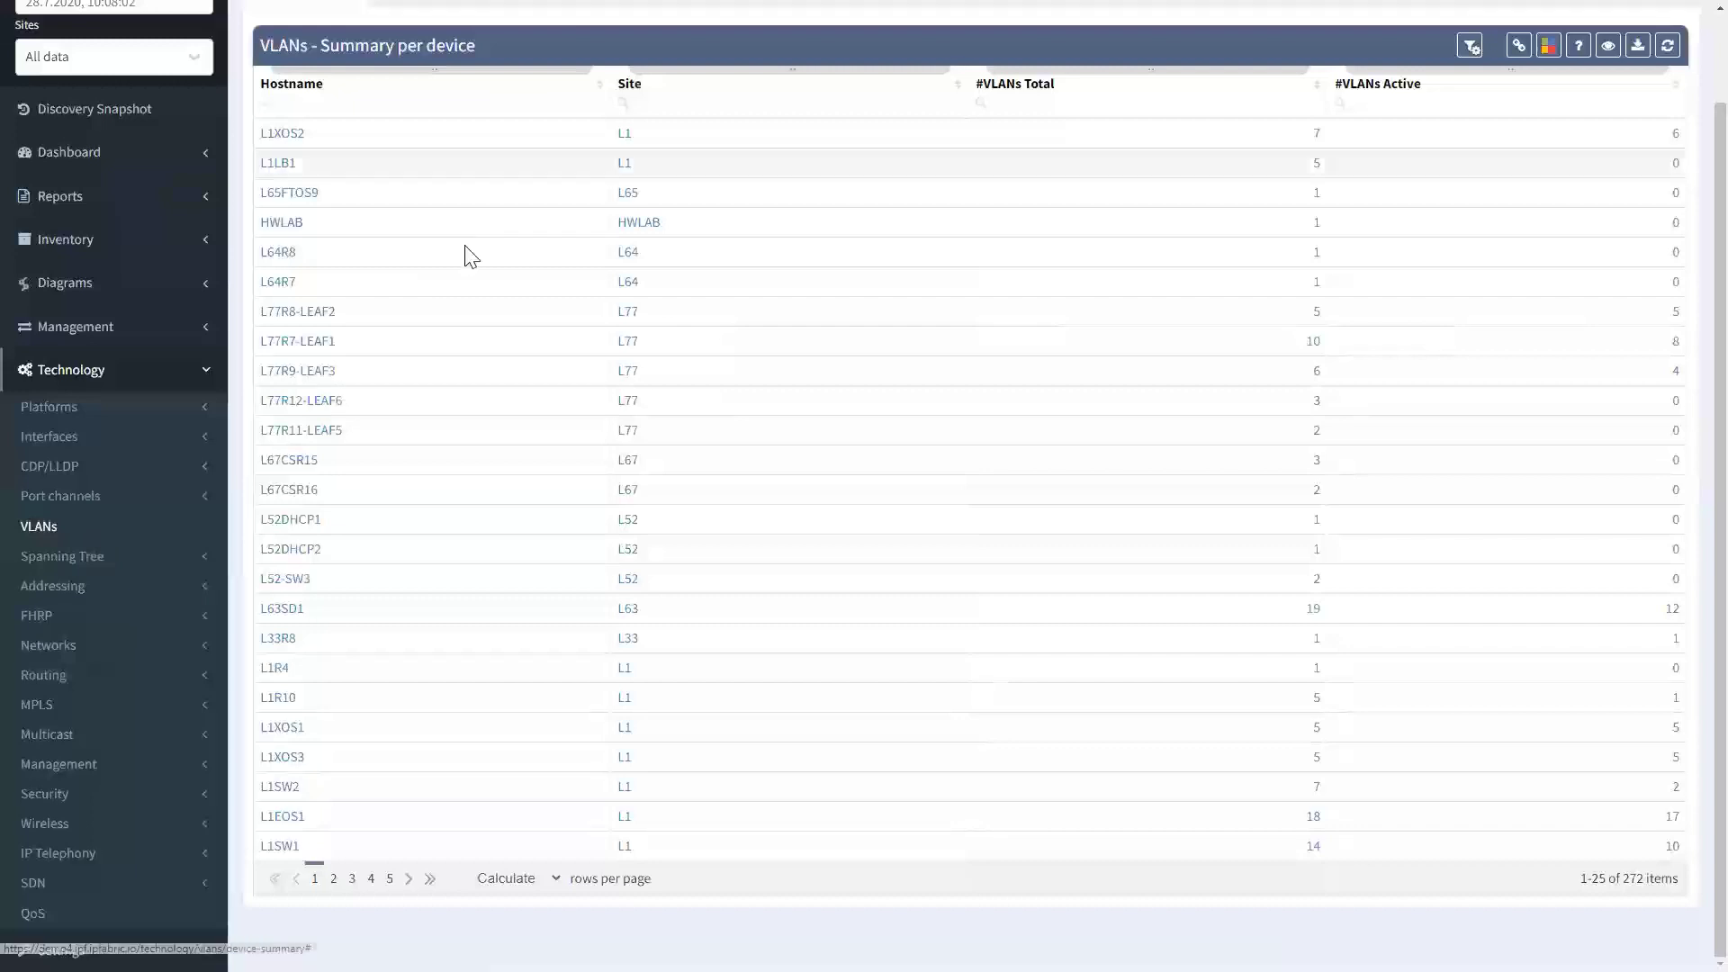
scroll(468, 180, up, 2)
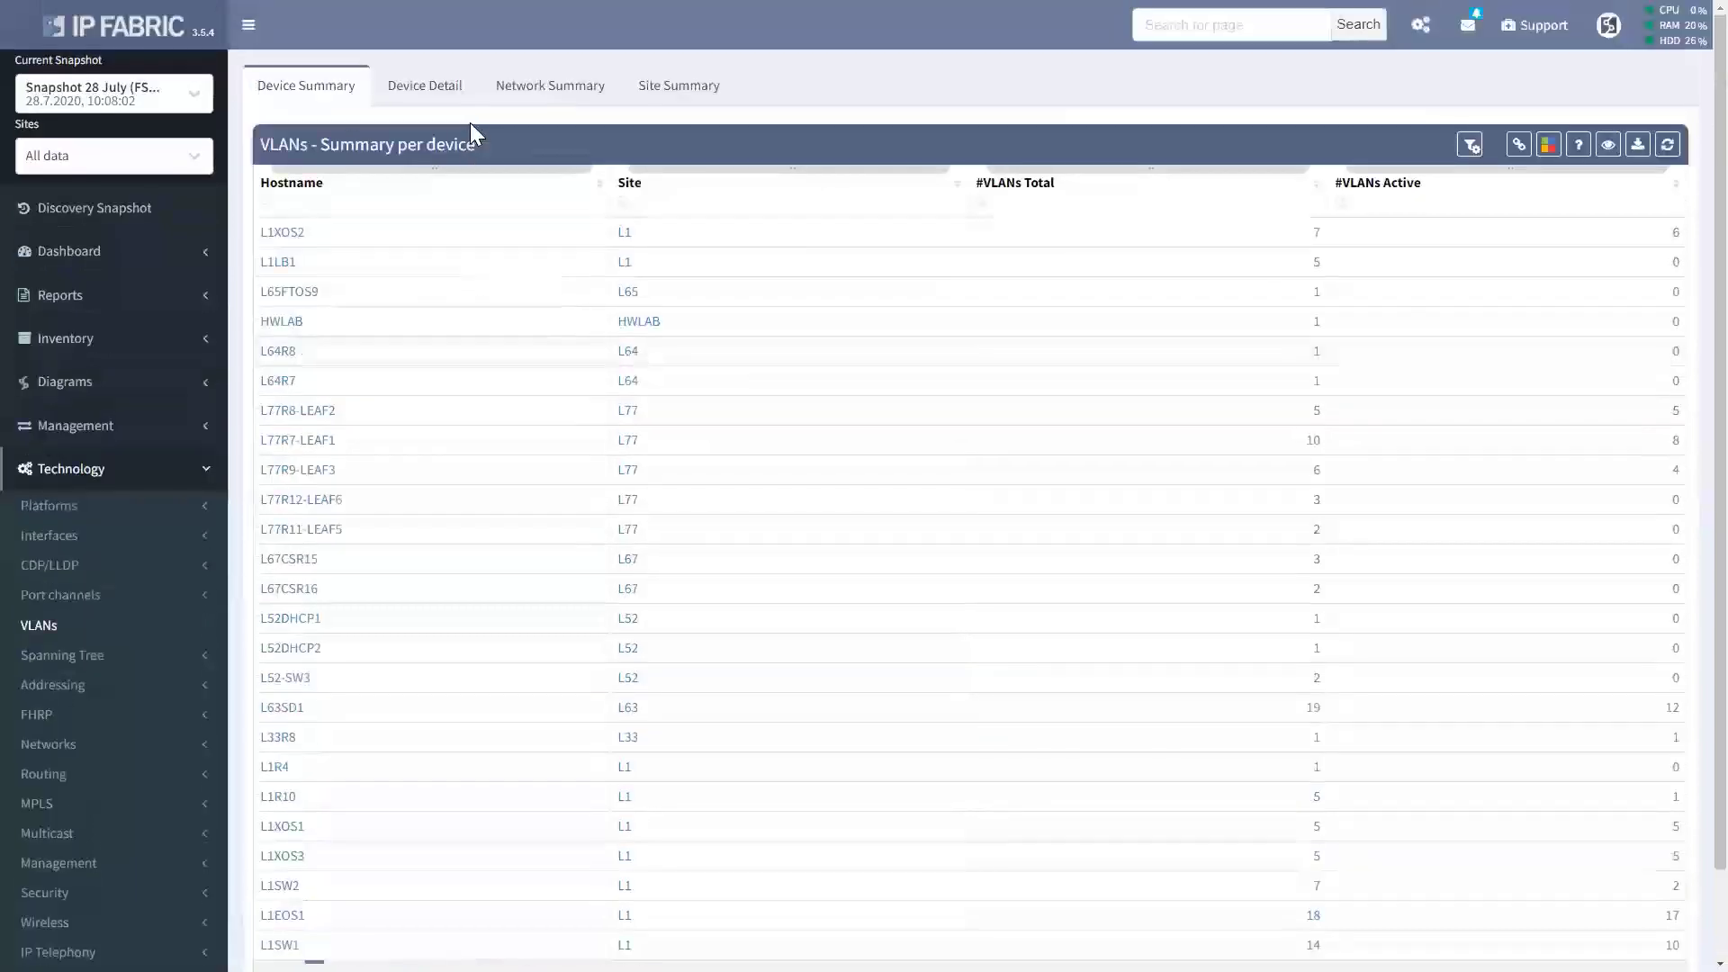
click(659, 90)
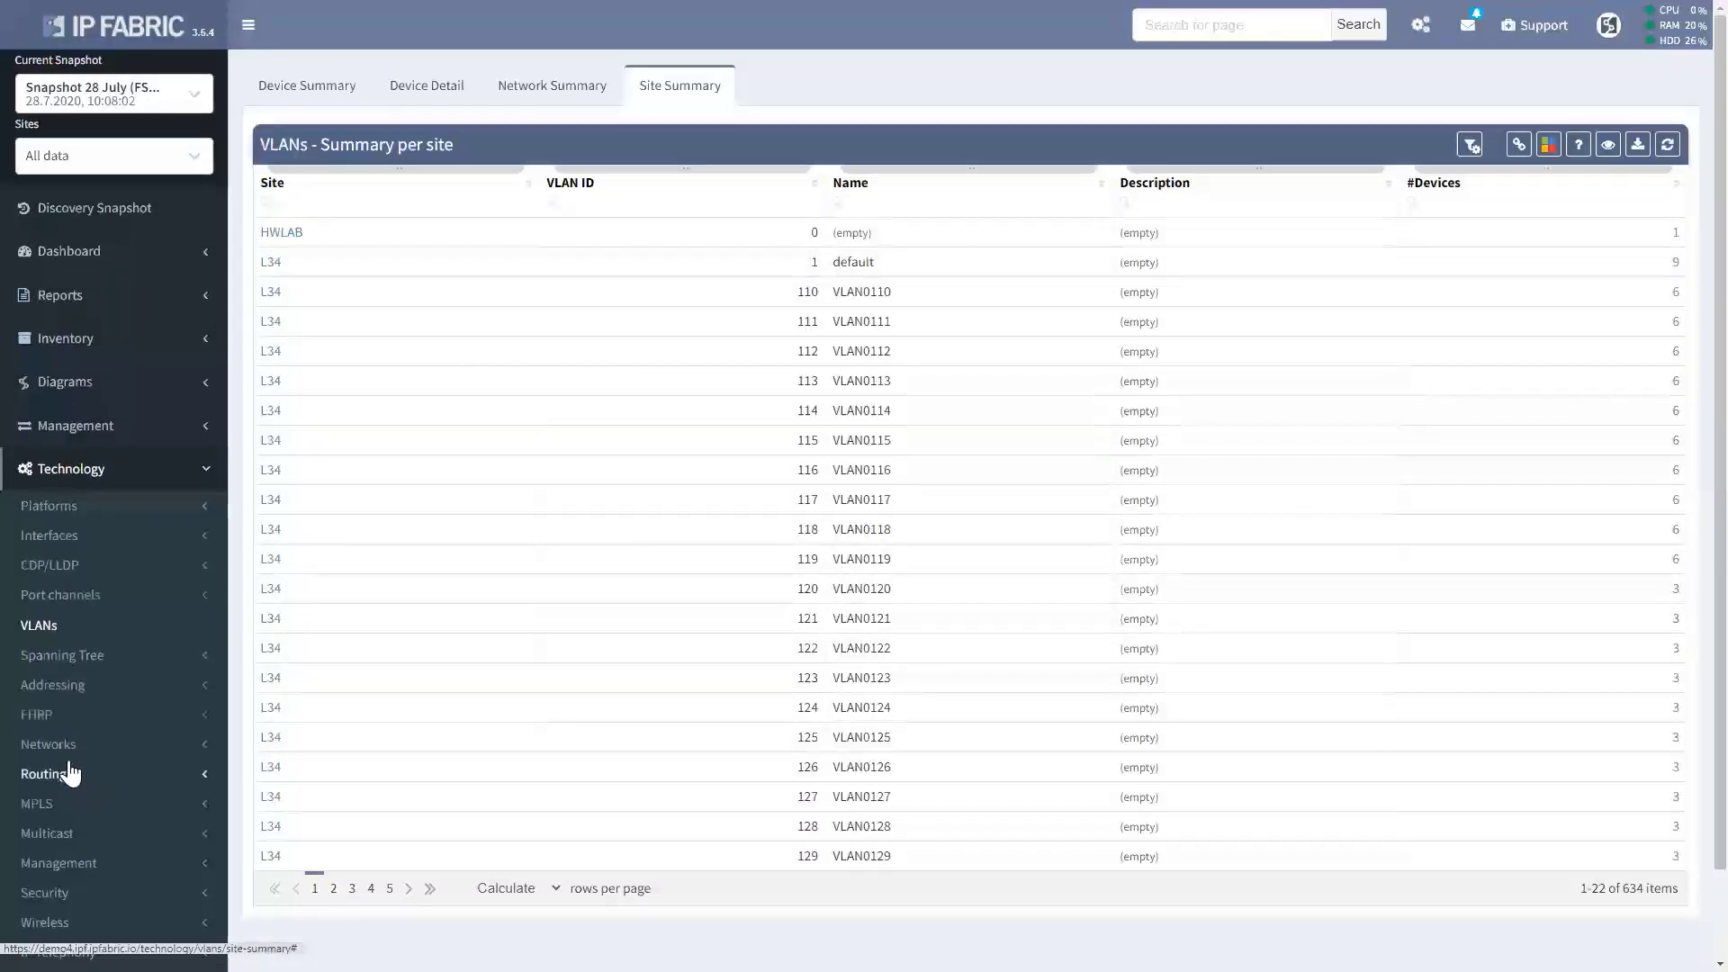
scroll(77, 761, down, 1)
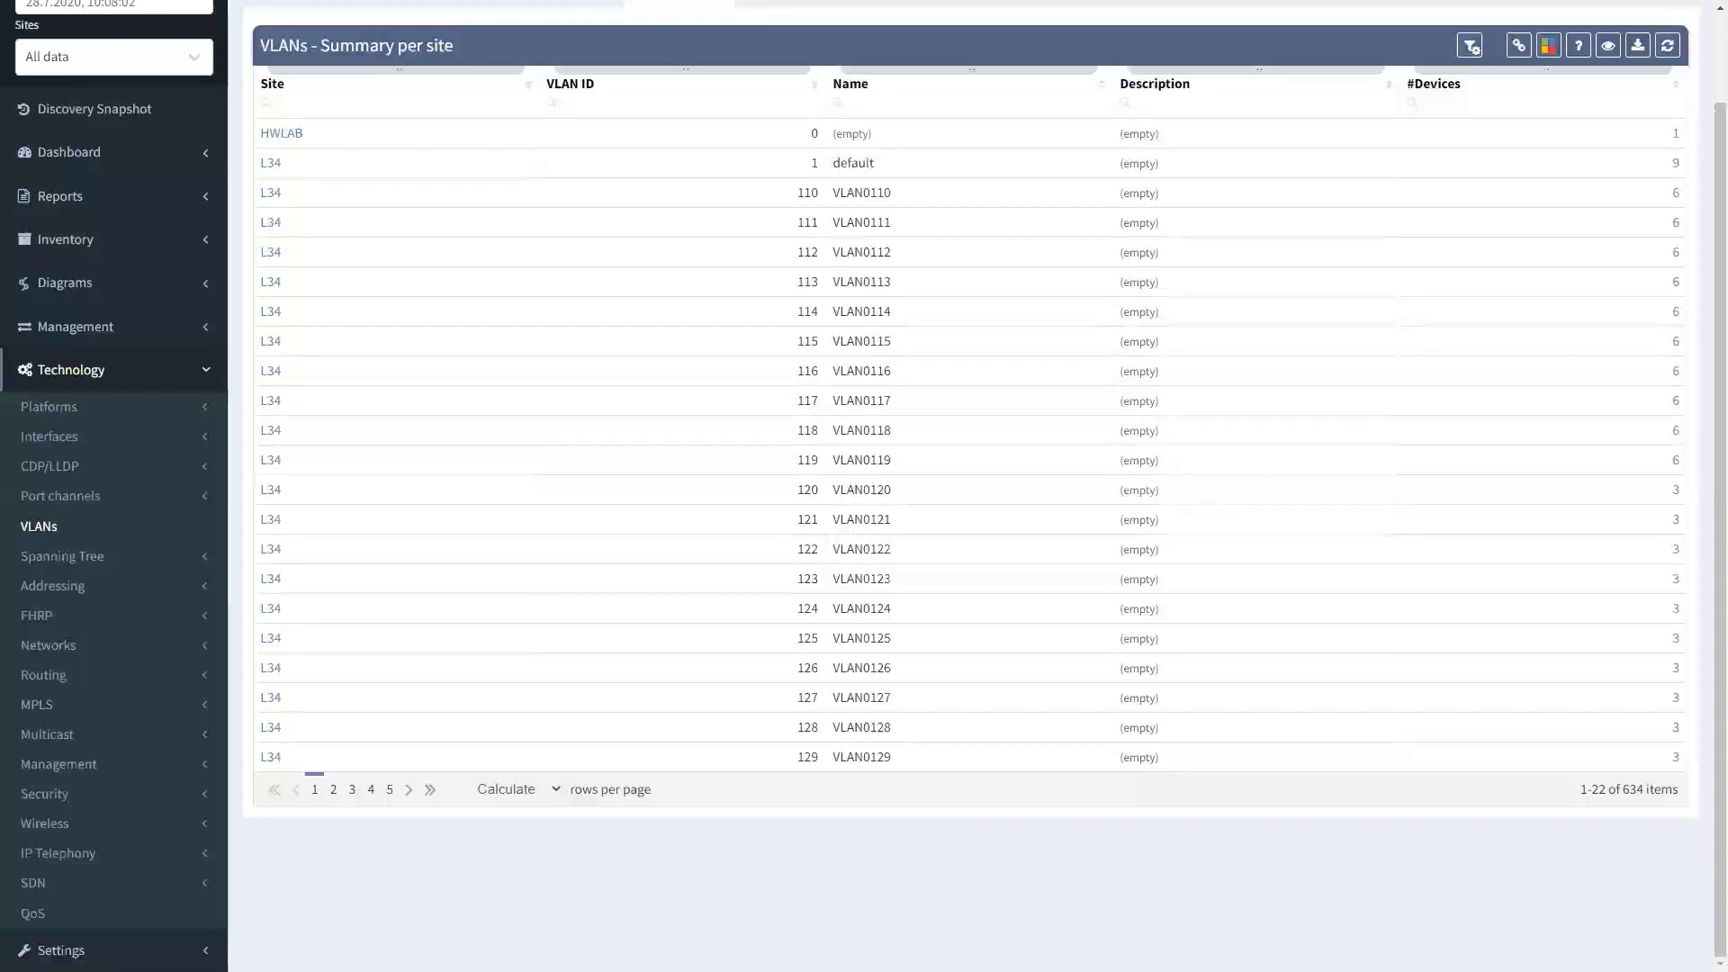
click(66, 284)
Open site L38's network diagram and show its Layer 1 and Layer 2 links.
click(47, 421)
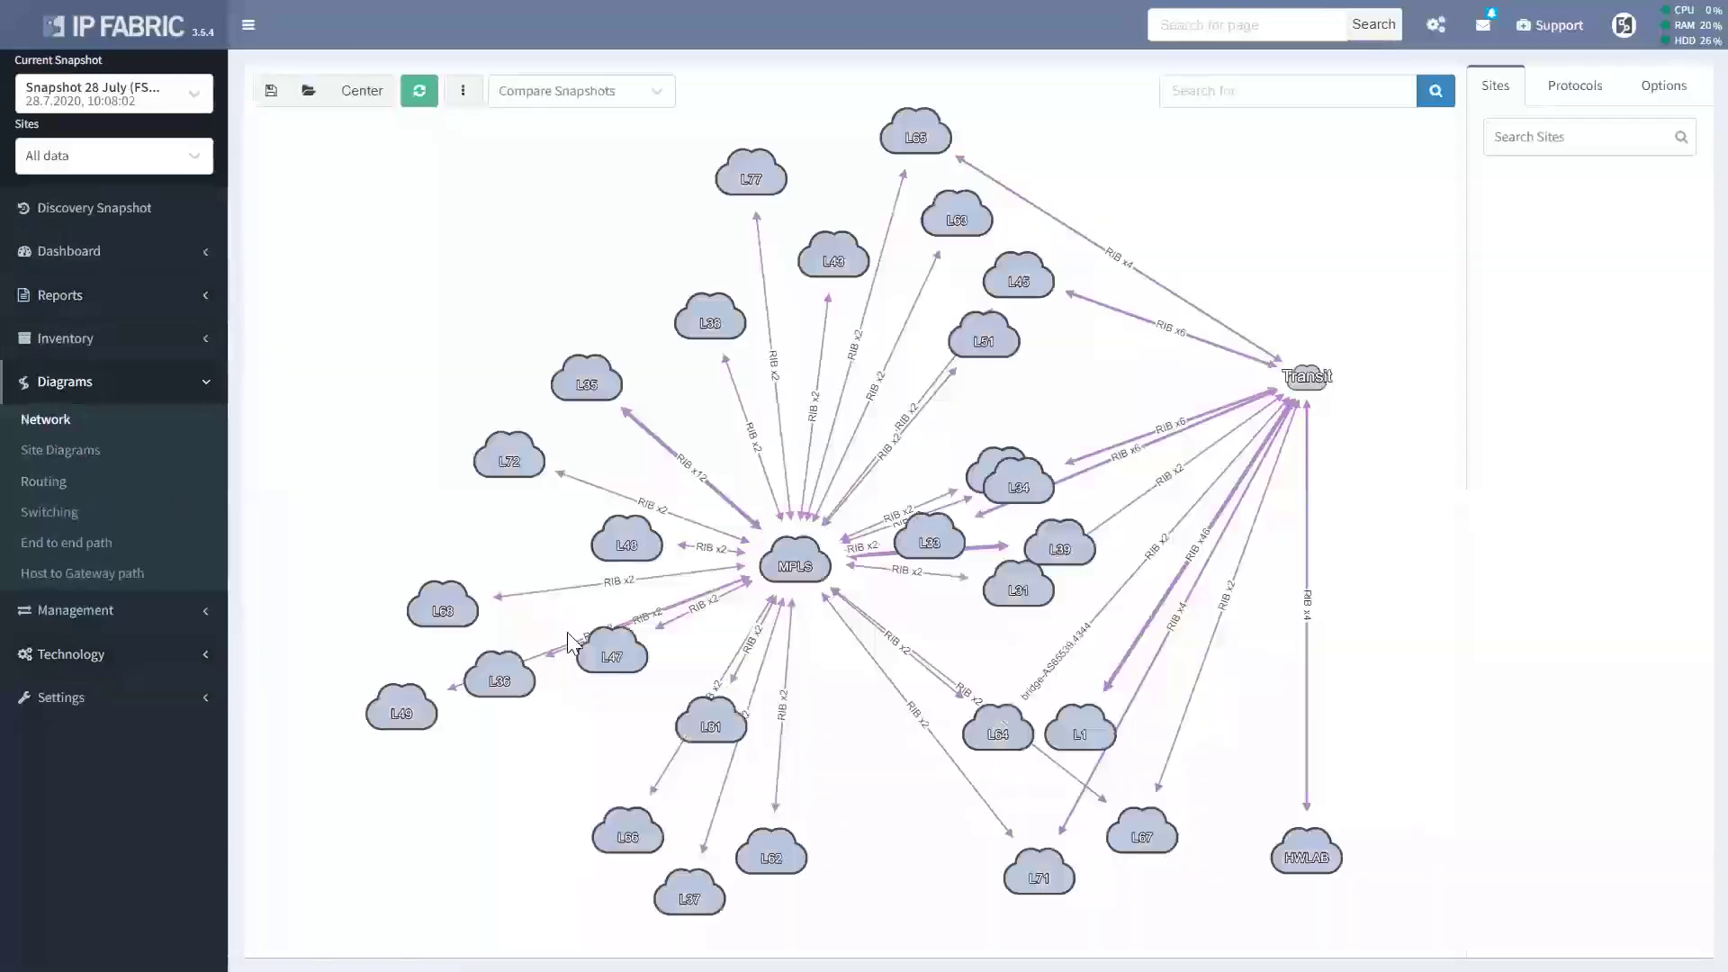
double_click(709, 317)
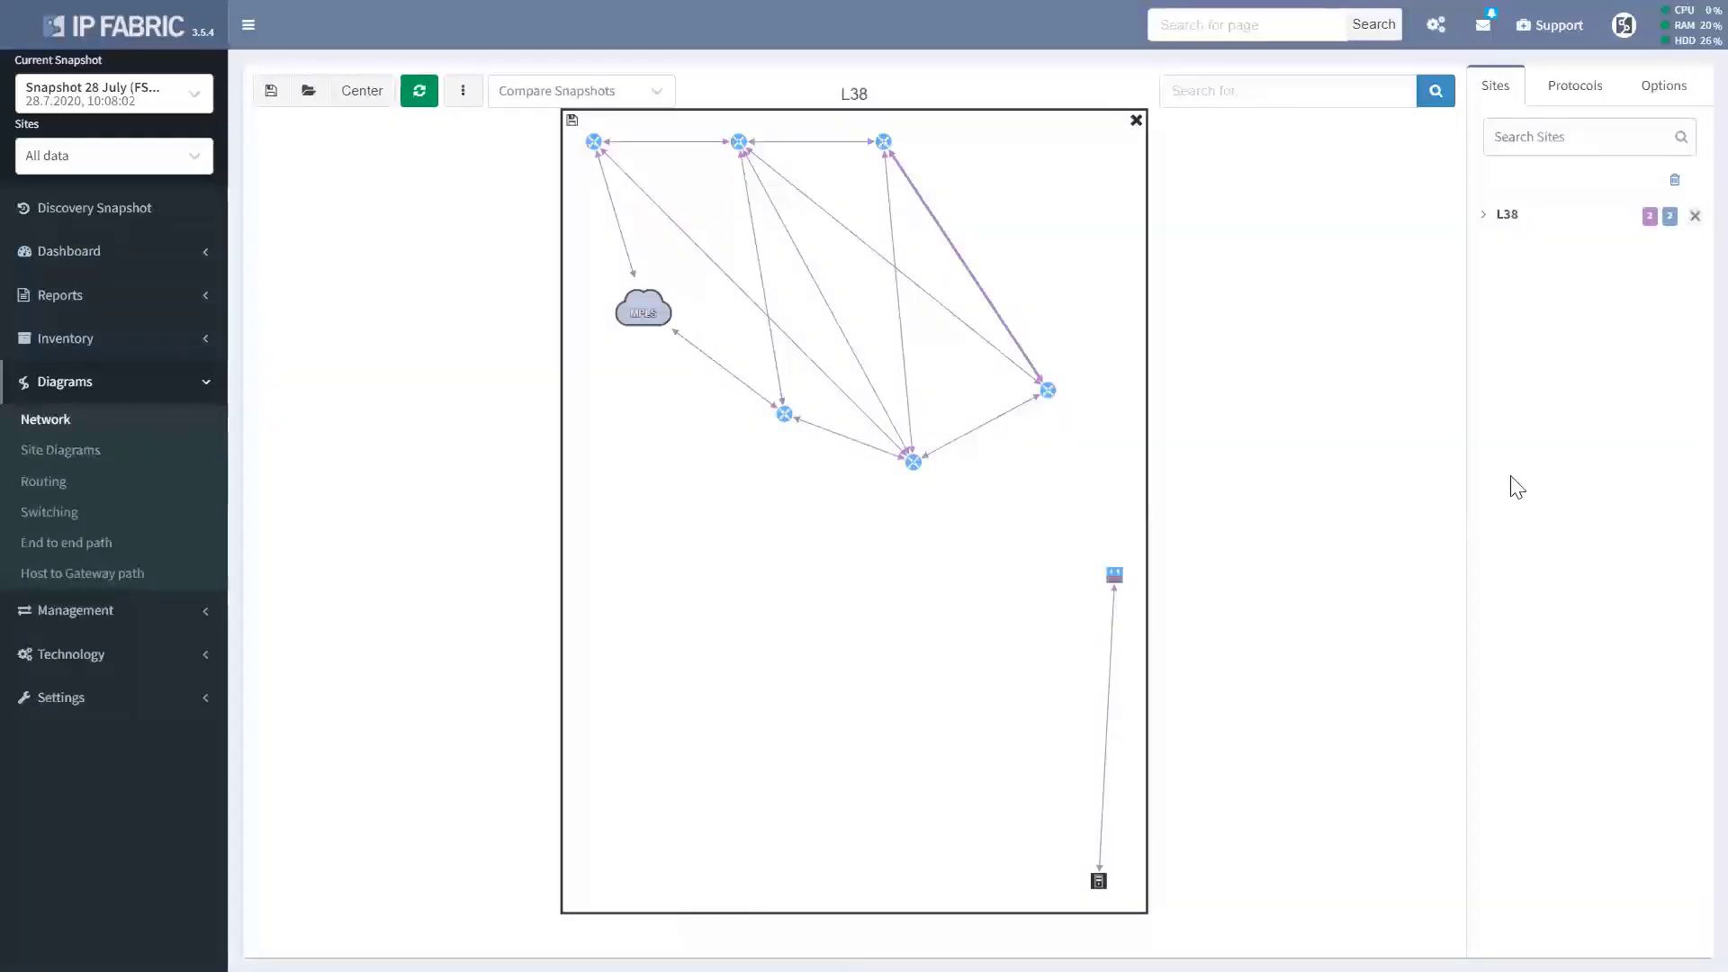
click(1575, 95)
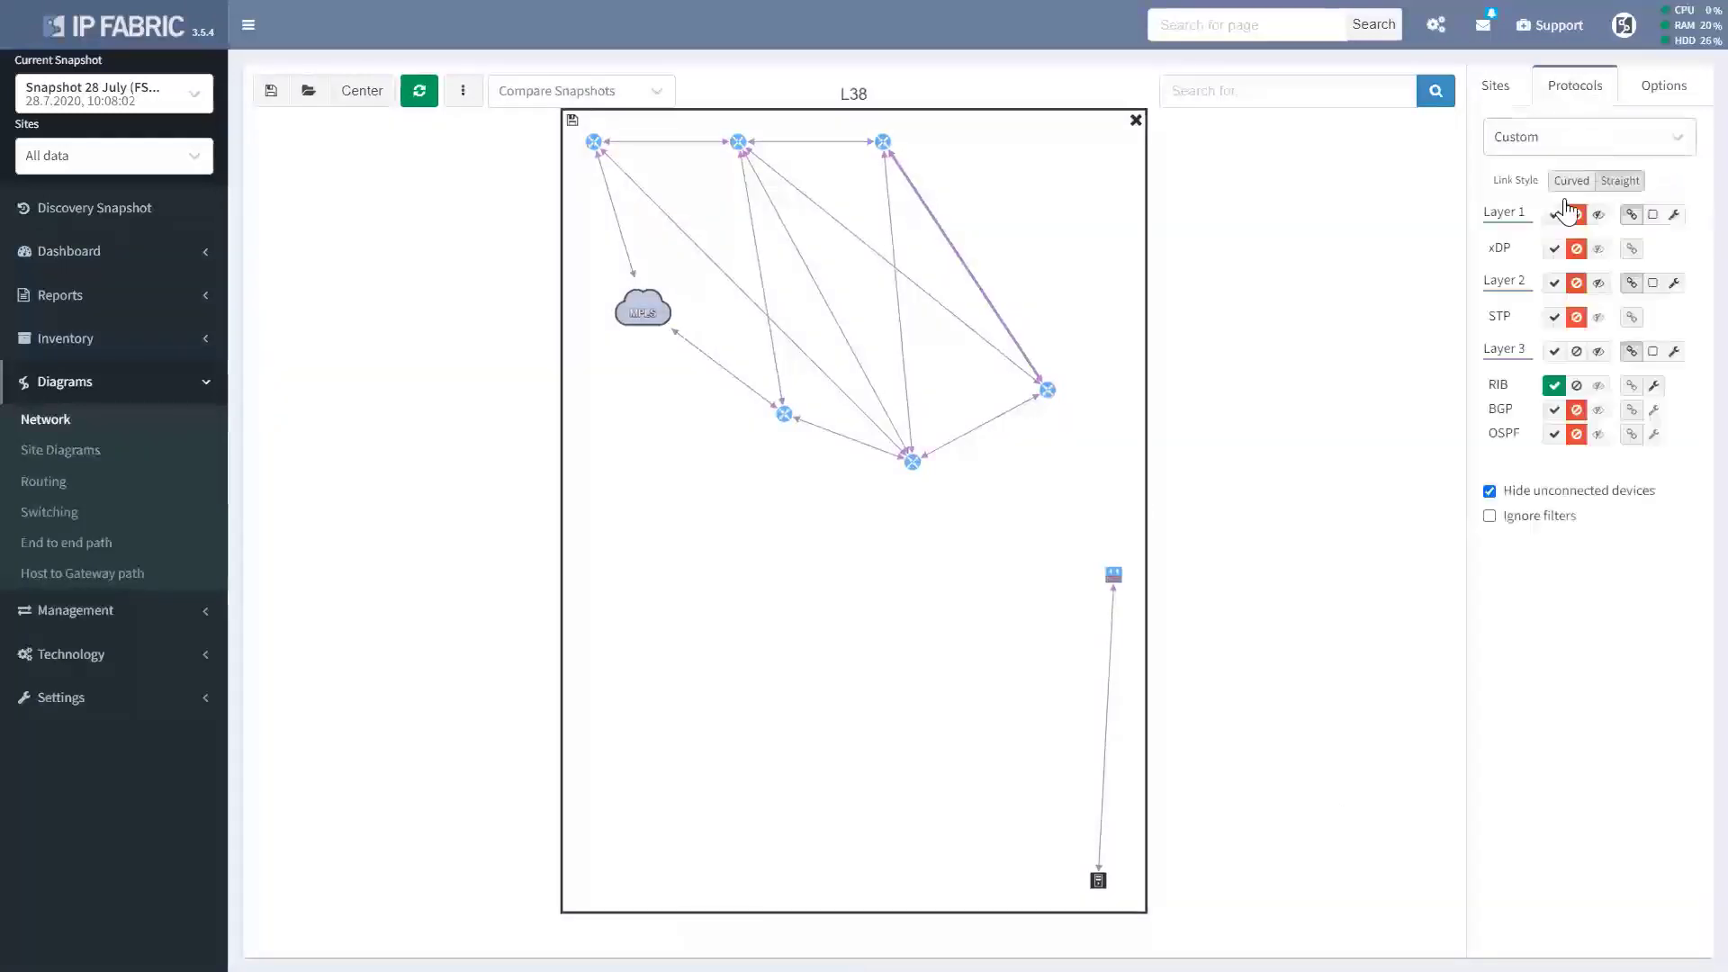
click(1555, 284)
click(1555, 284)
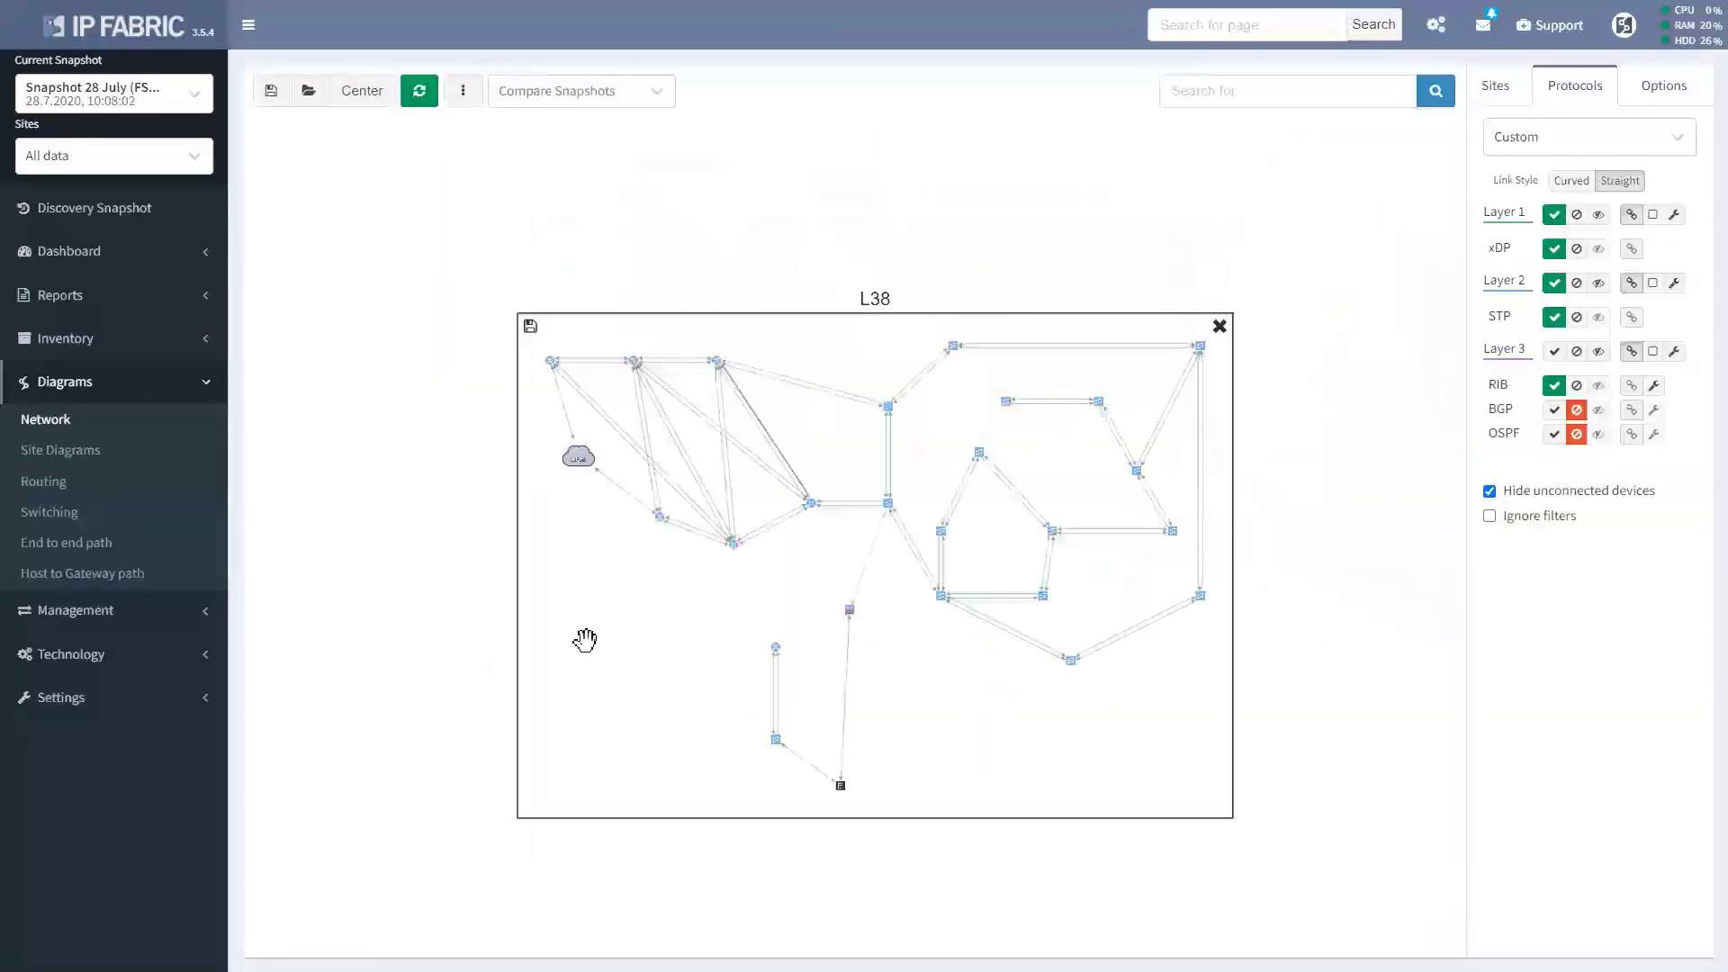
Load the saved diagram view L38-view-DF2.
click(307, 91)
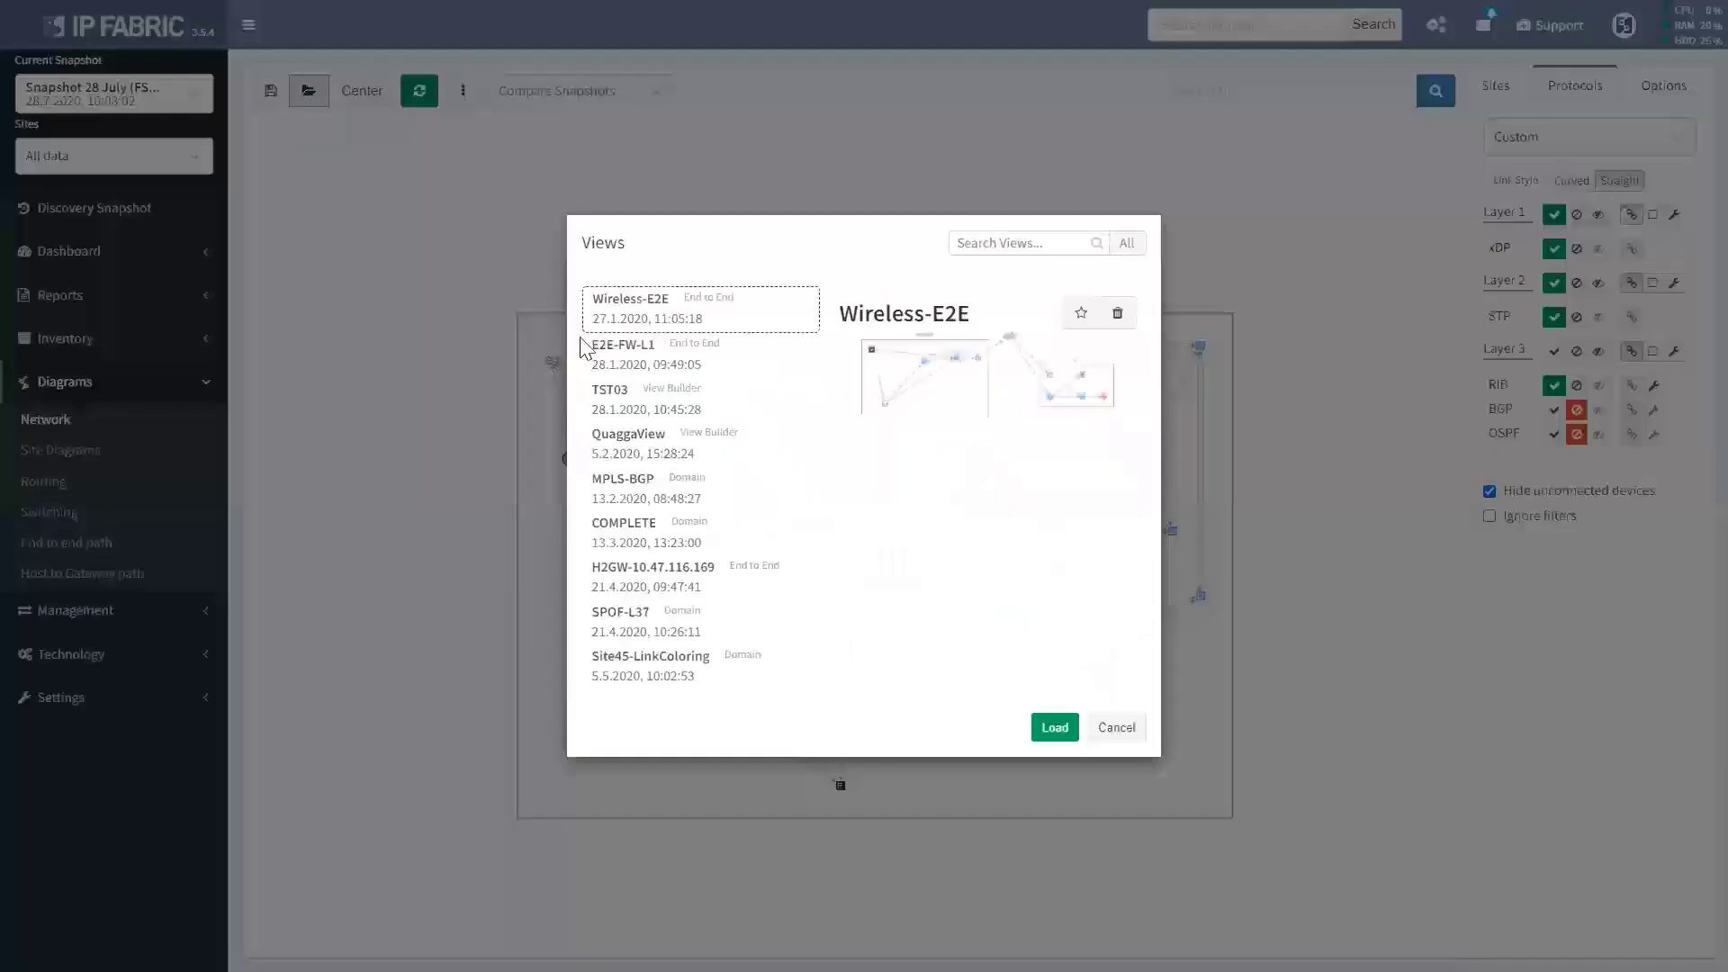
drag(818, 443, 818, 795)
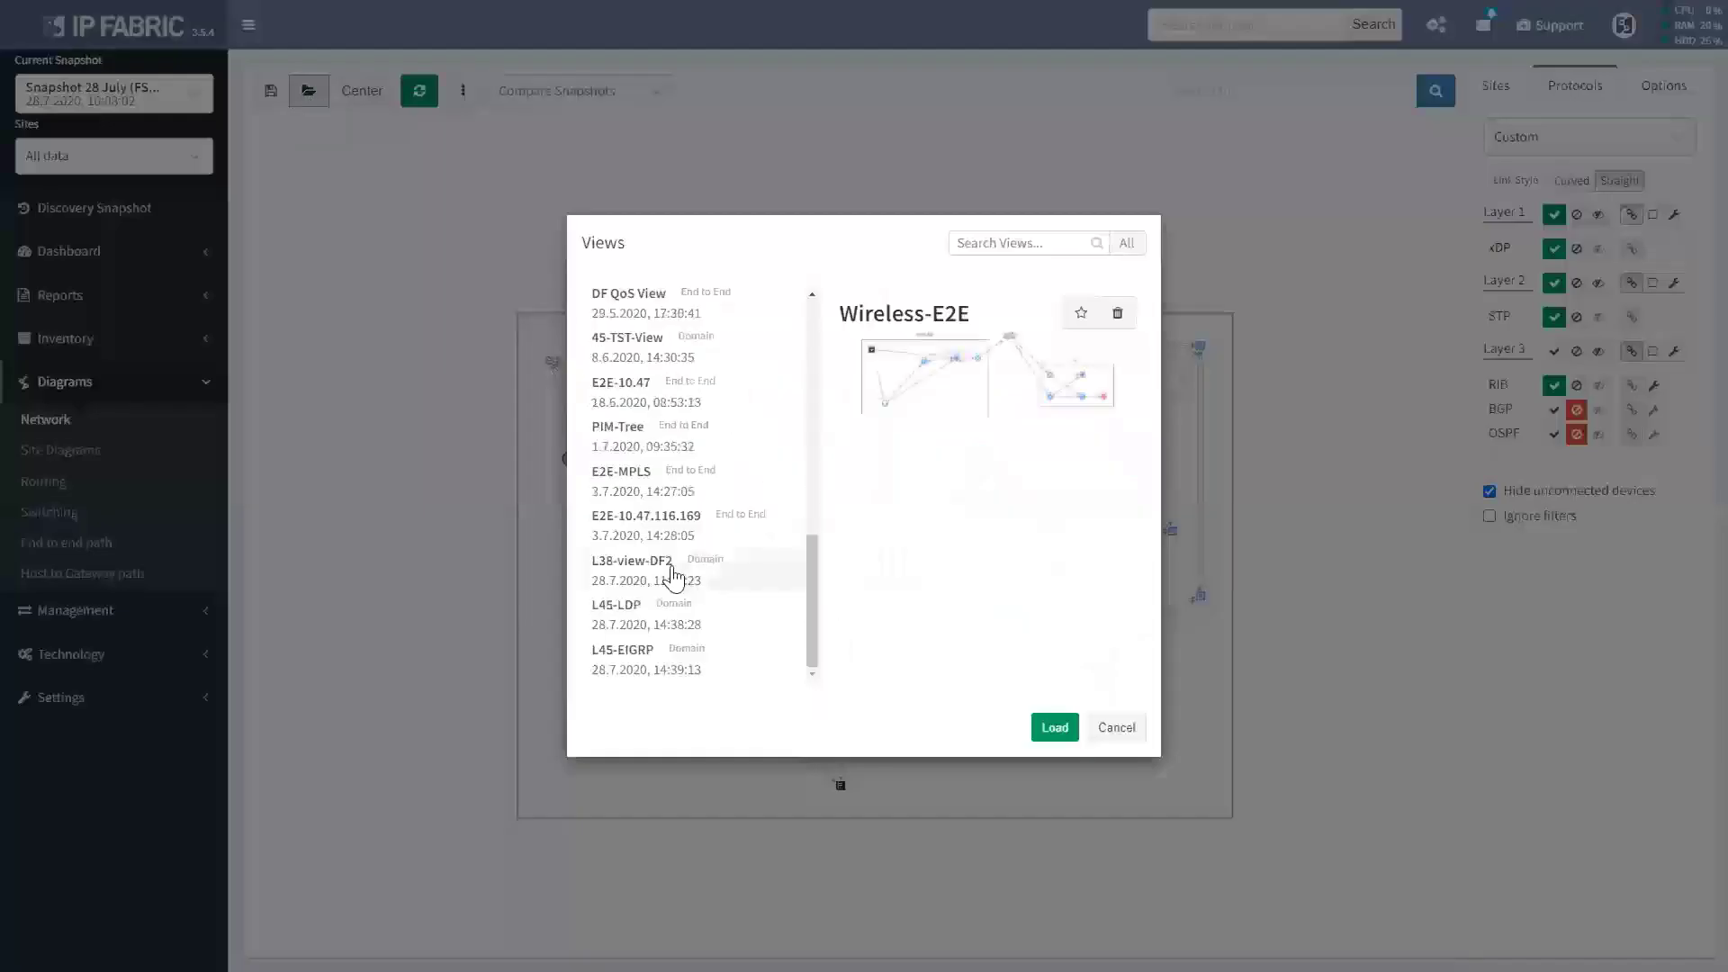
click(675, 576)
click(1046, 733)
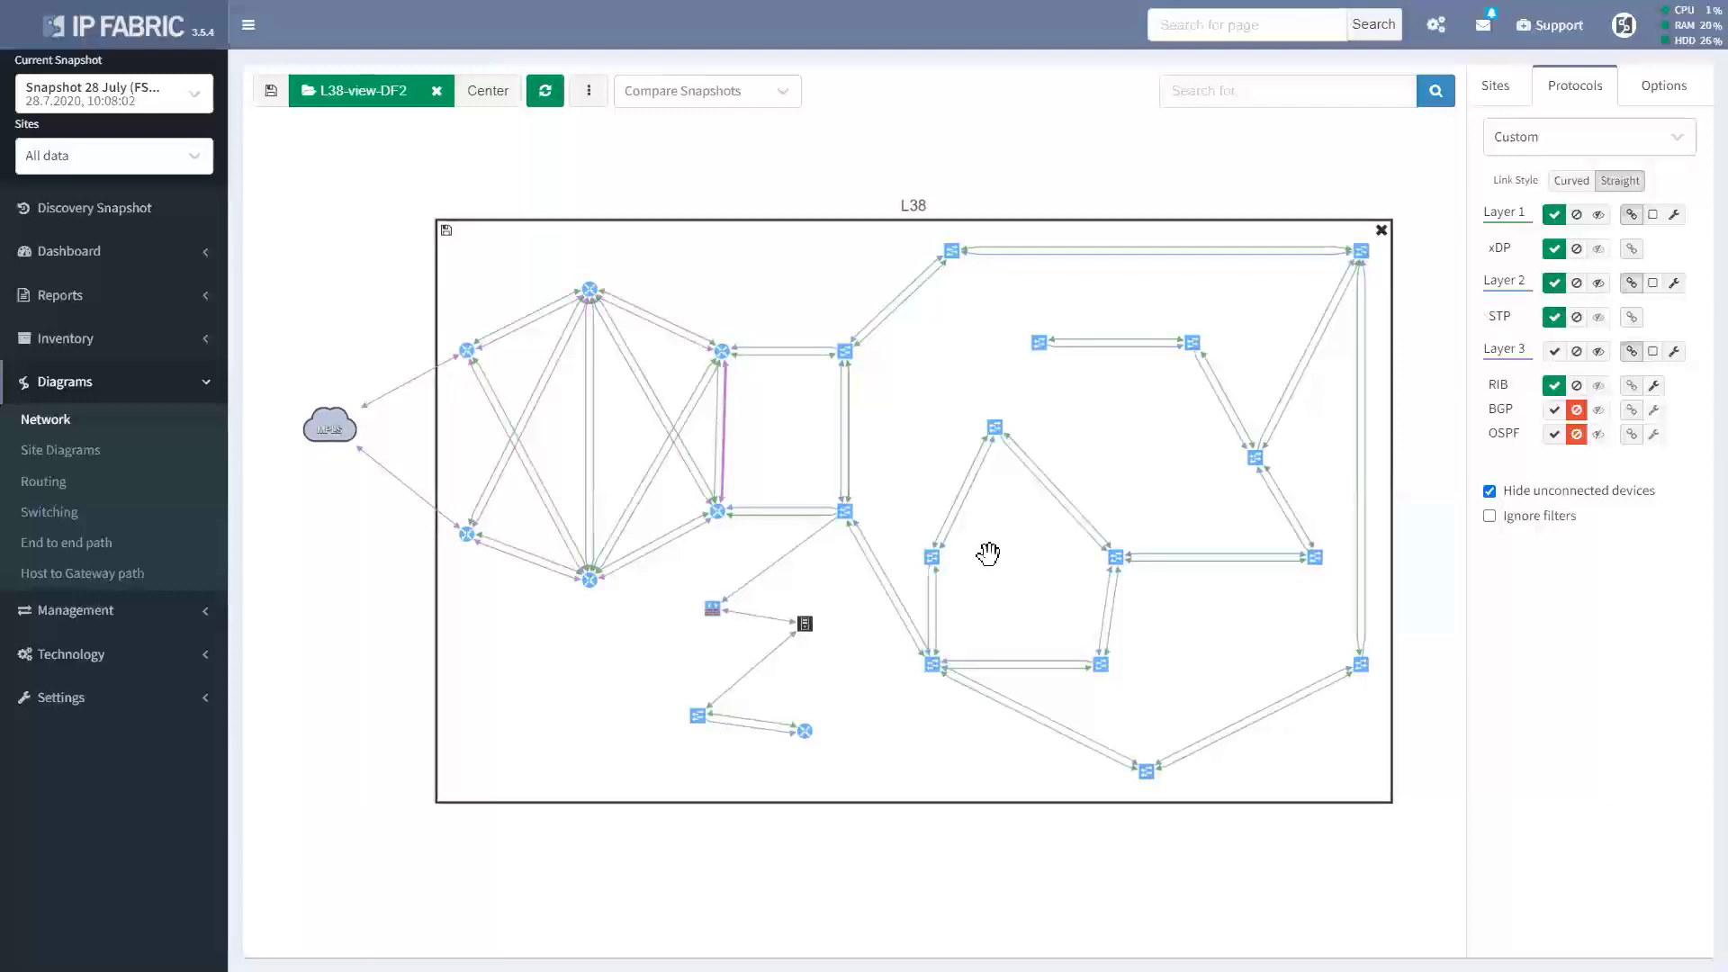
scroll(987, 553, up, 3)
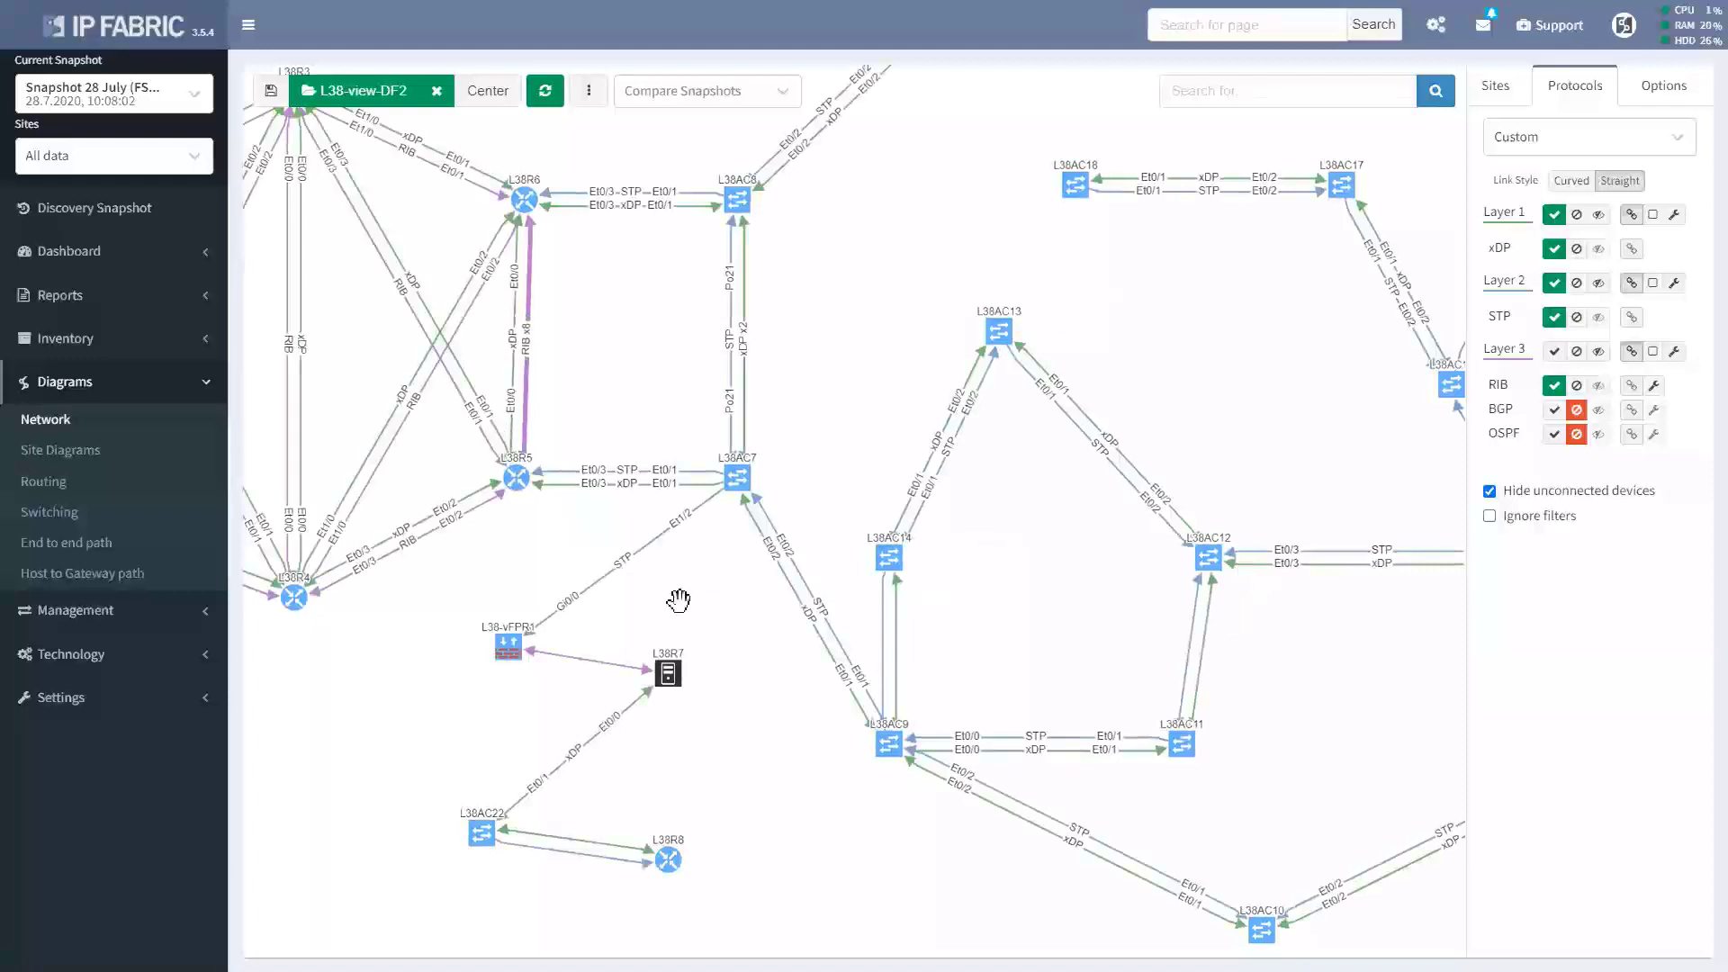
Ungroup Layer 3 links and display RIB, BGP and OSPF links on the L38 diagram.
drag(283, 712, 475, 694)
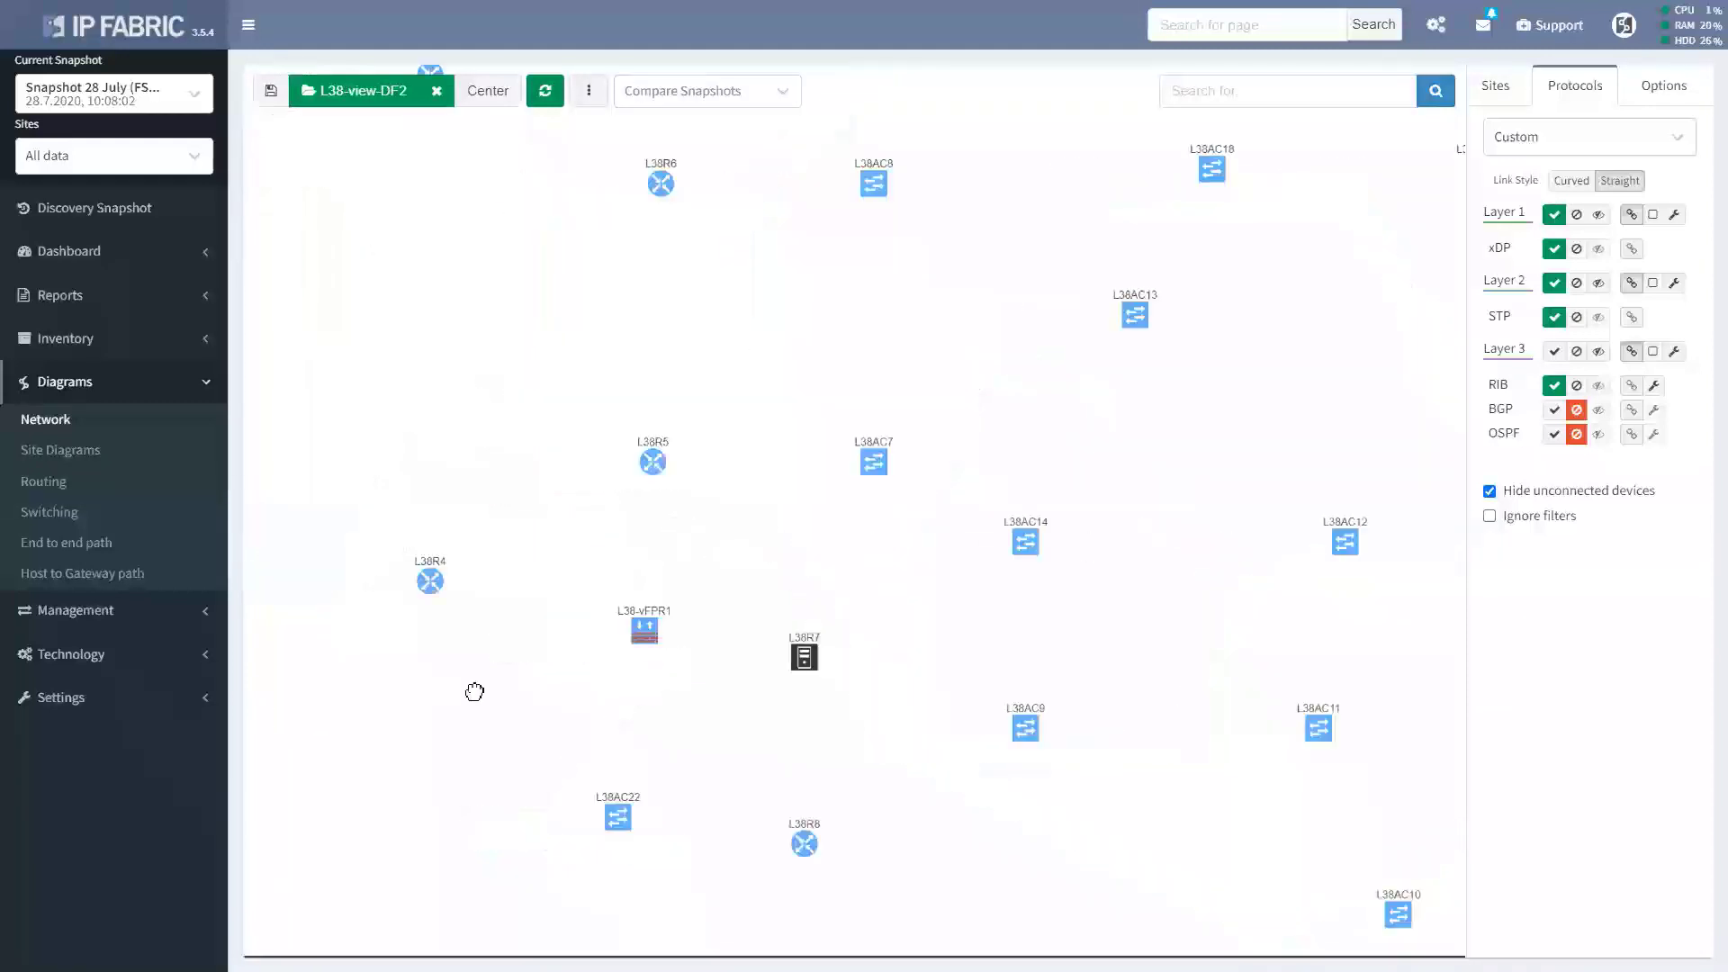
click(1630, 351)
click(1575, 432)
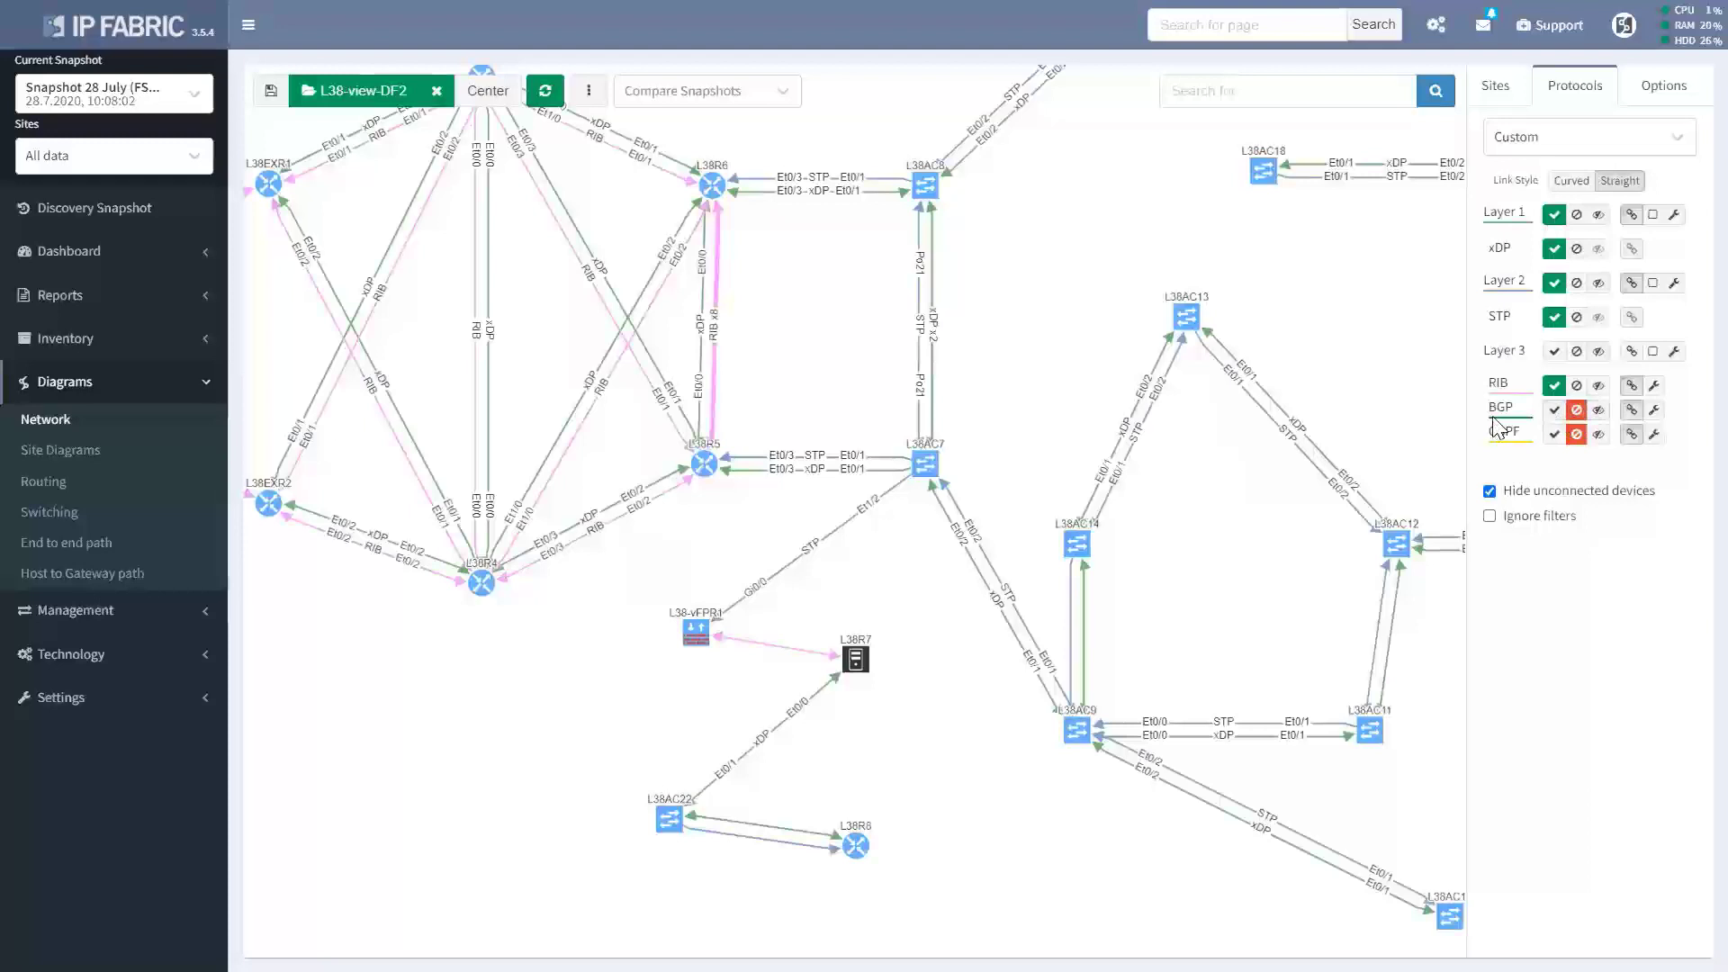
click(1554, 409)
click(1554, 435)
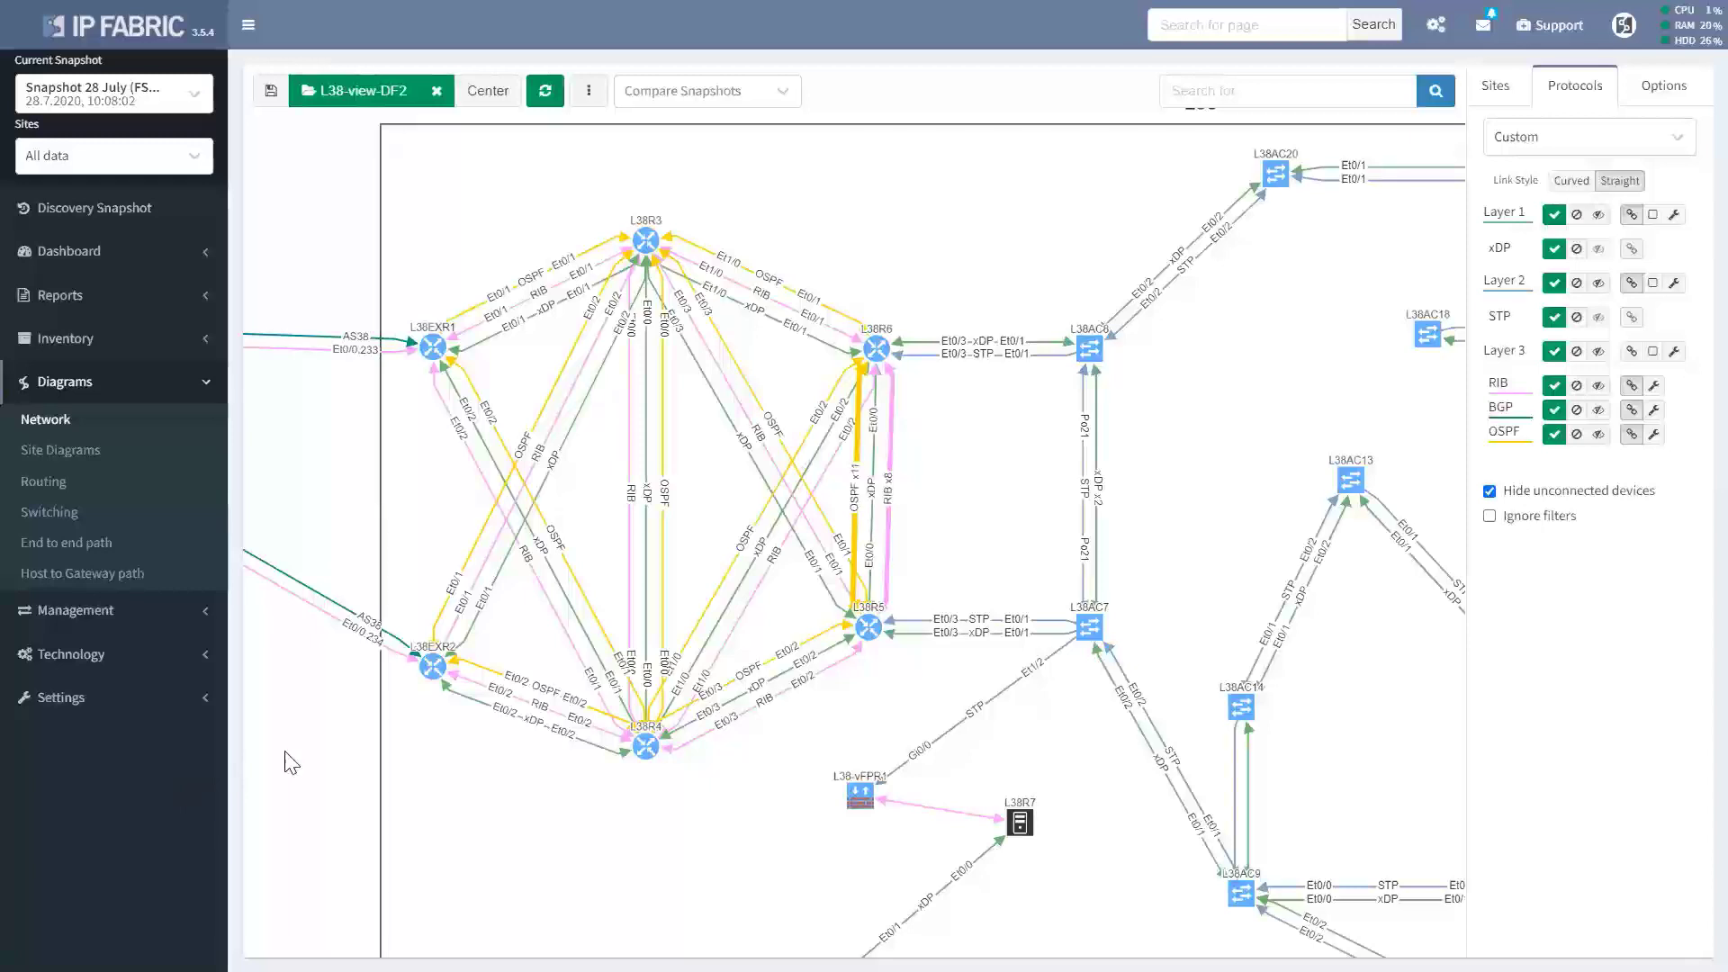
scroll(292, 751, down, 5)
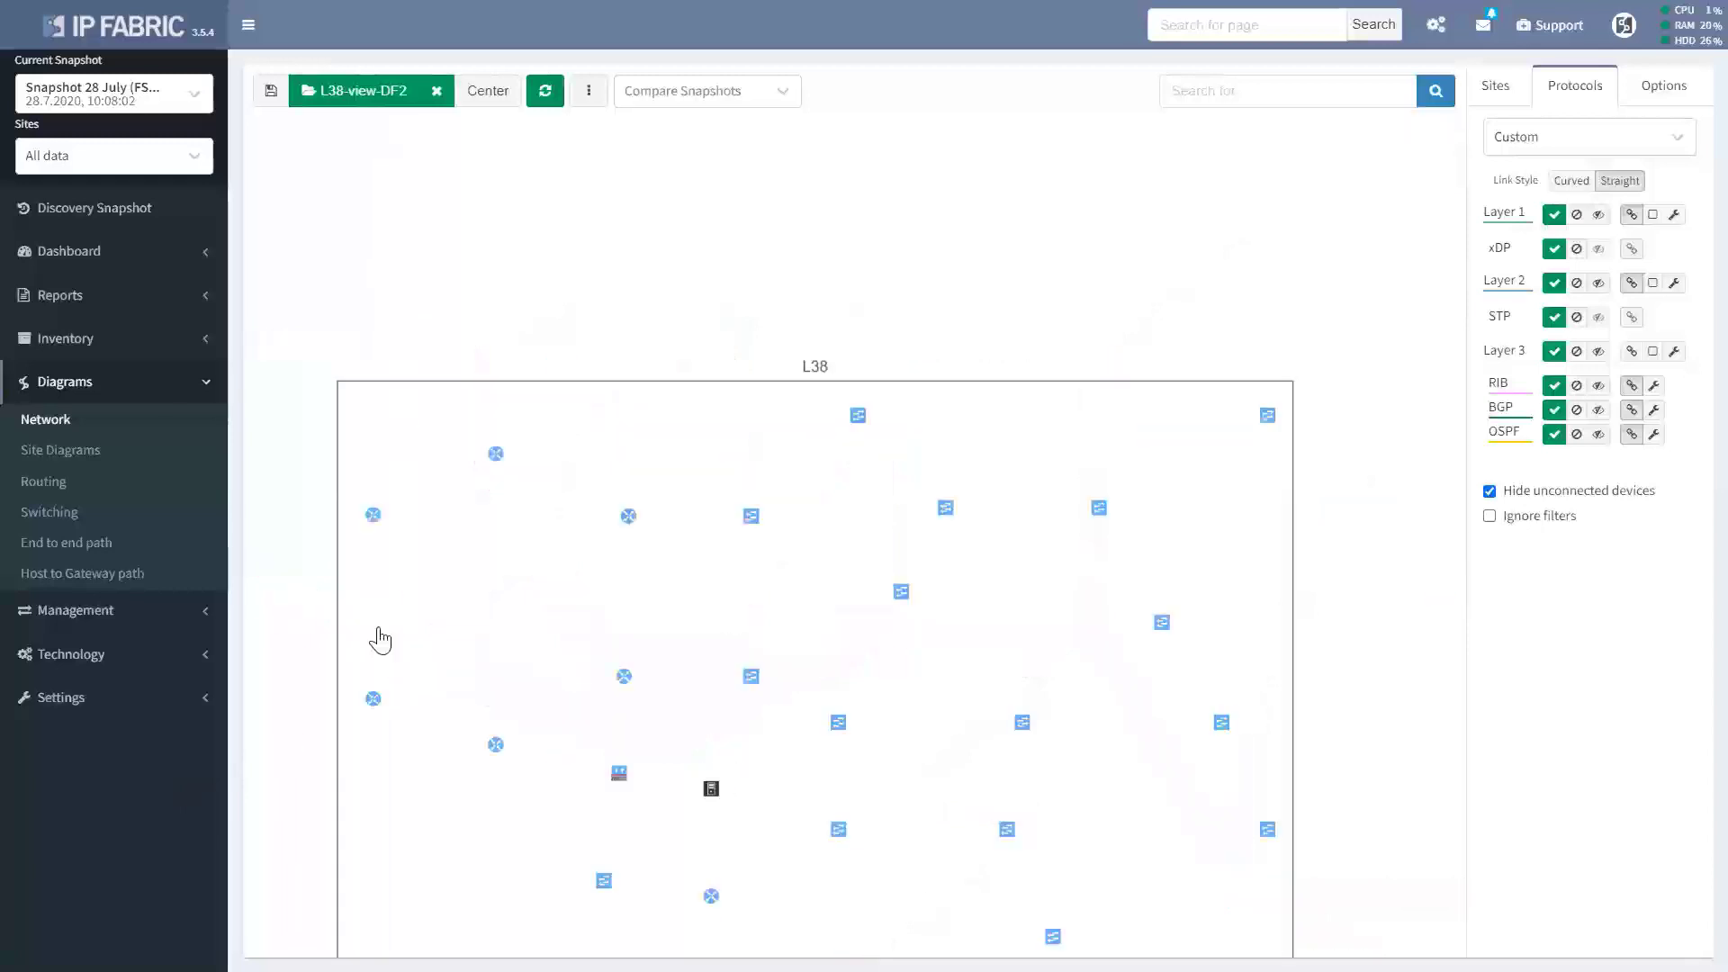
drag(378, 640, 842, 117)
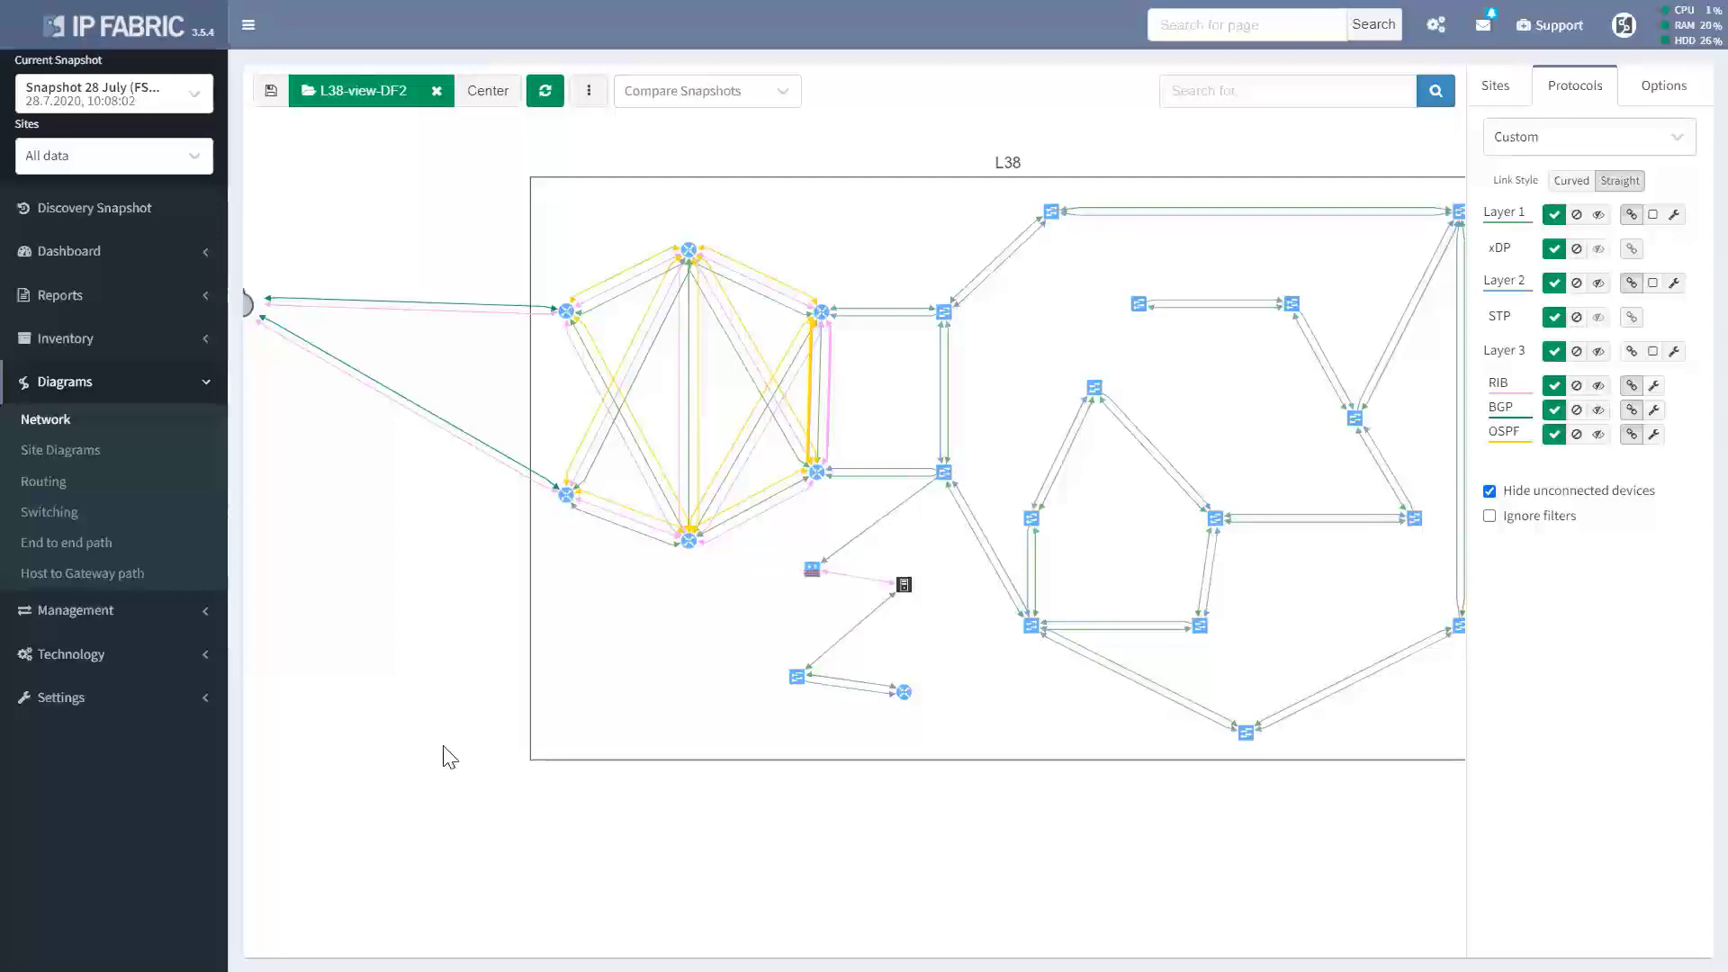
drag(441, 738, 425, 725)
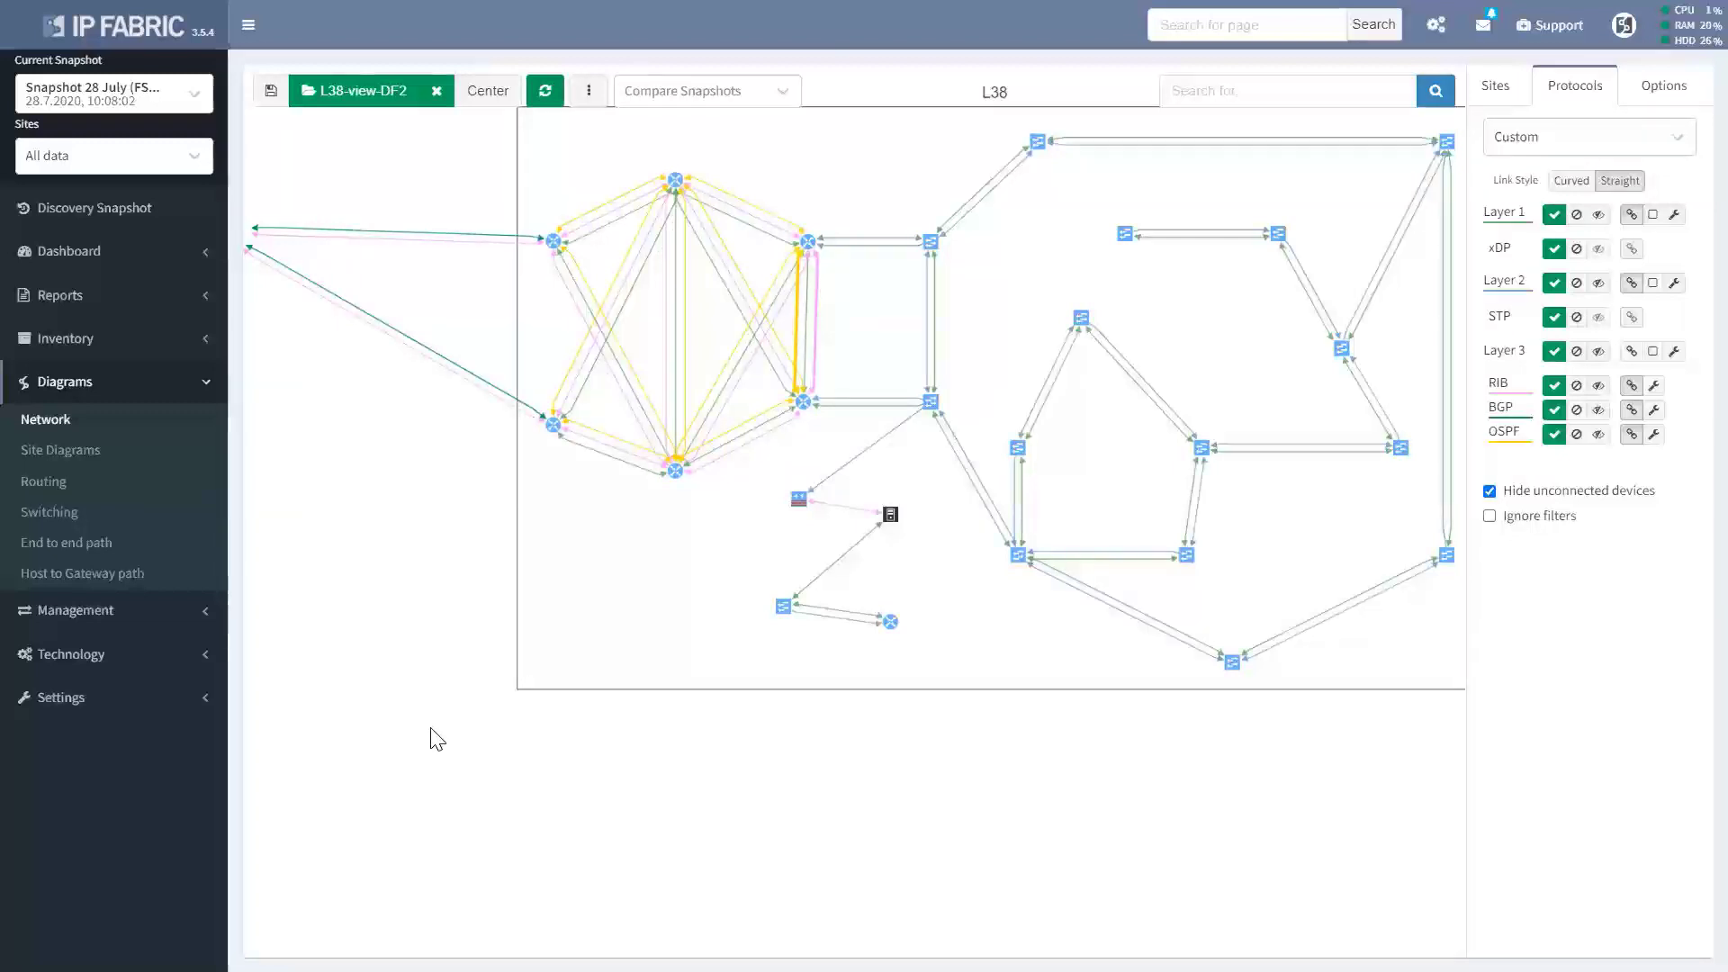
click(748, 594)
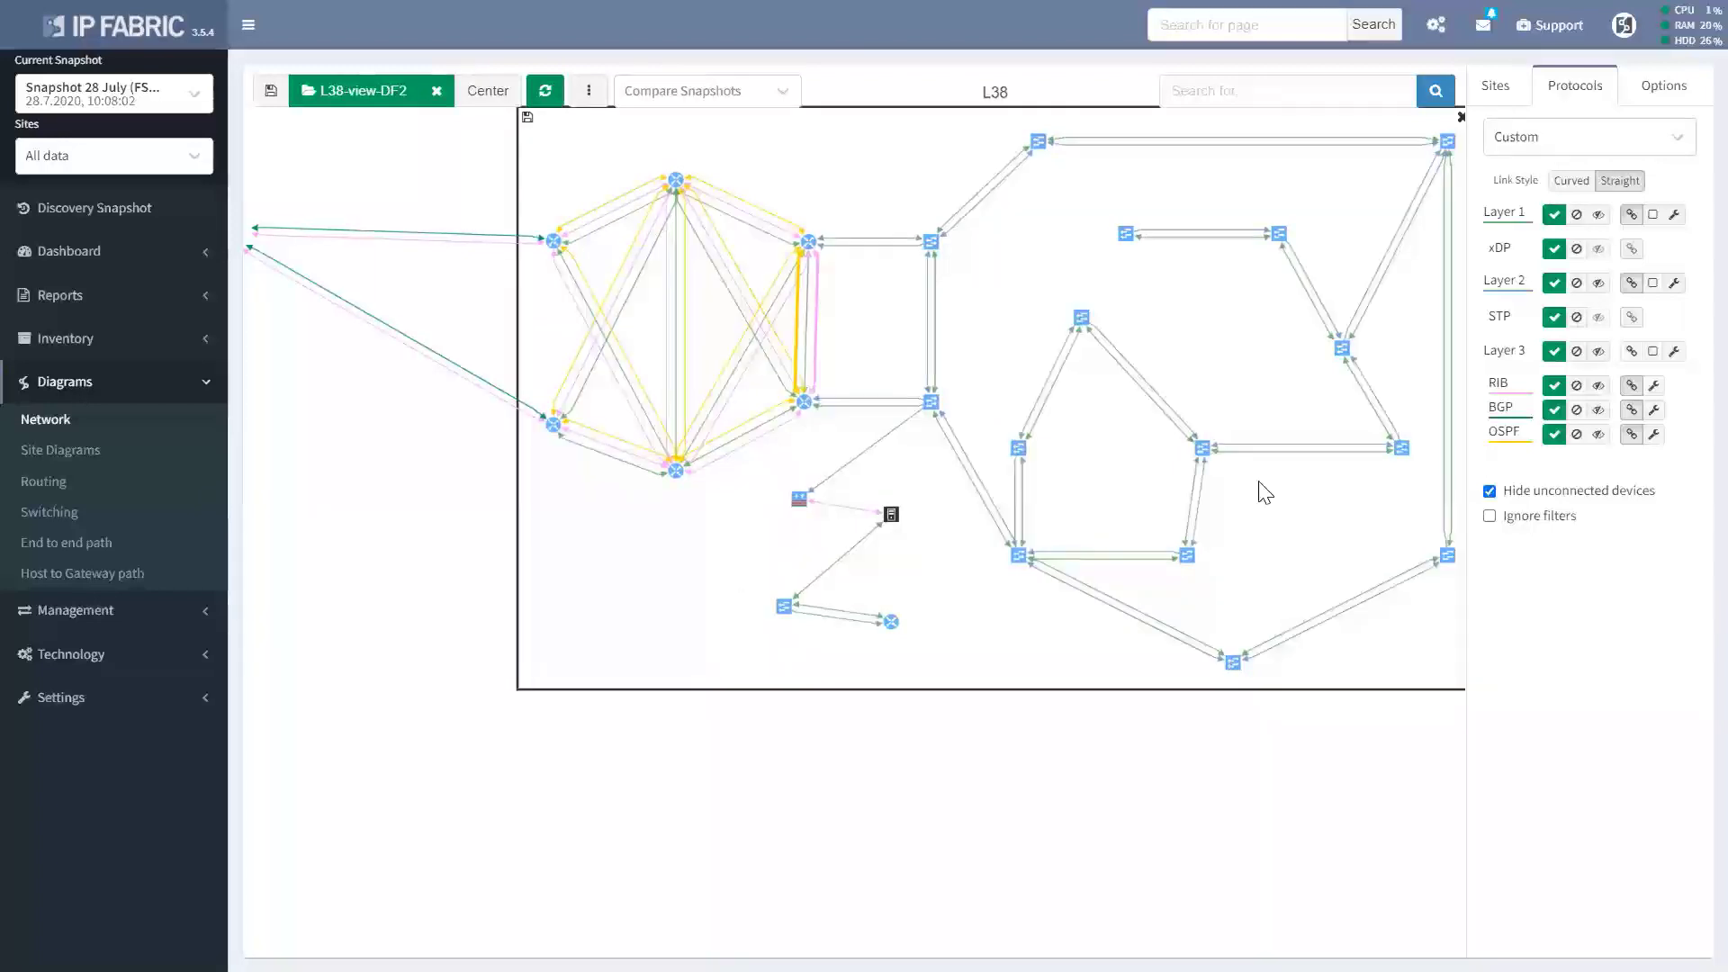
click(1496, 87)
Add site L66 to the diagram by searching '66' on the Sites tab.
click(1529, 144)
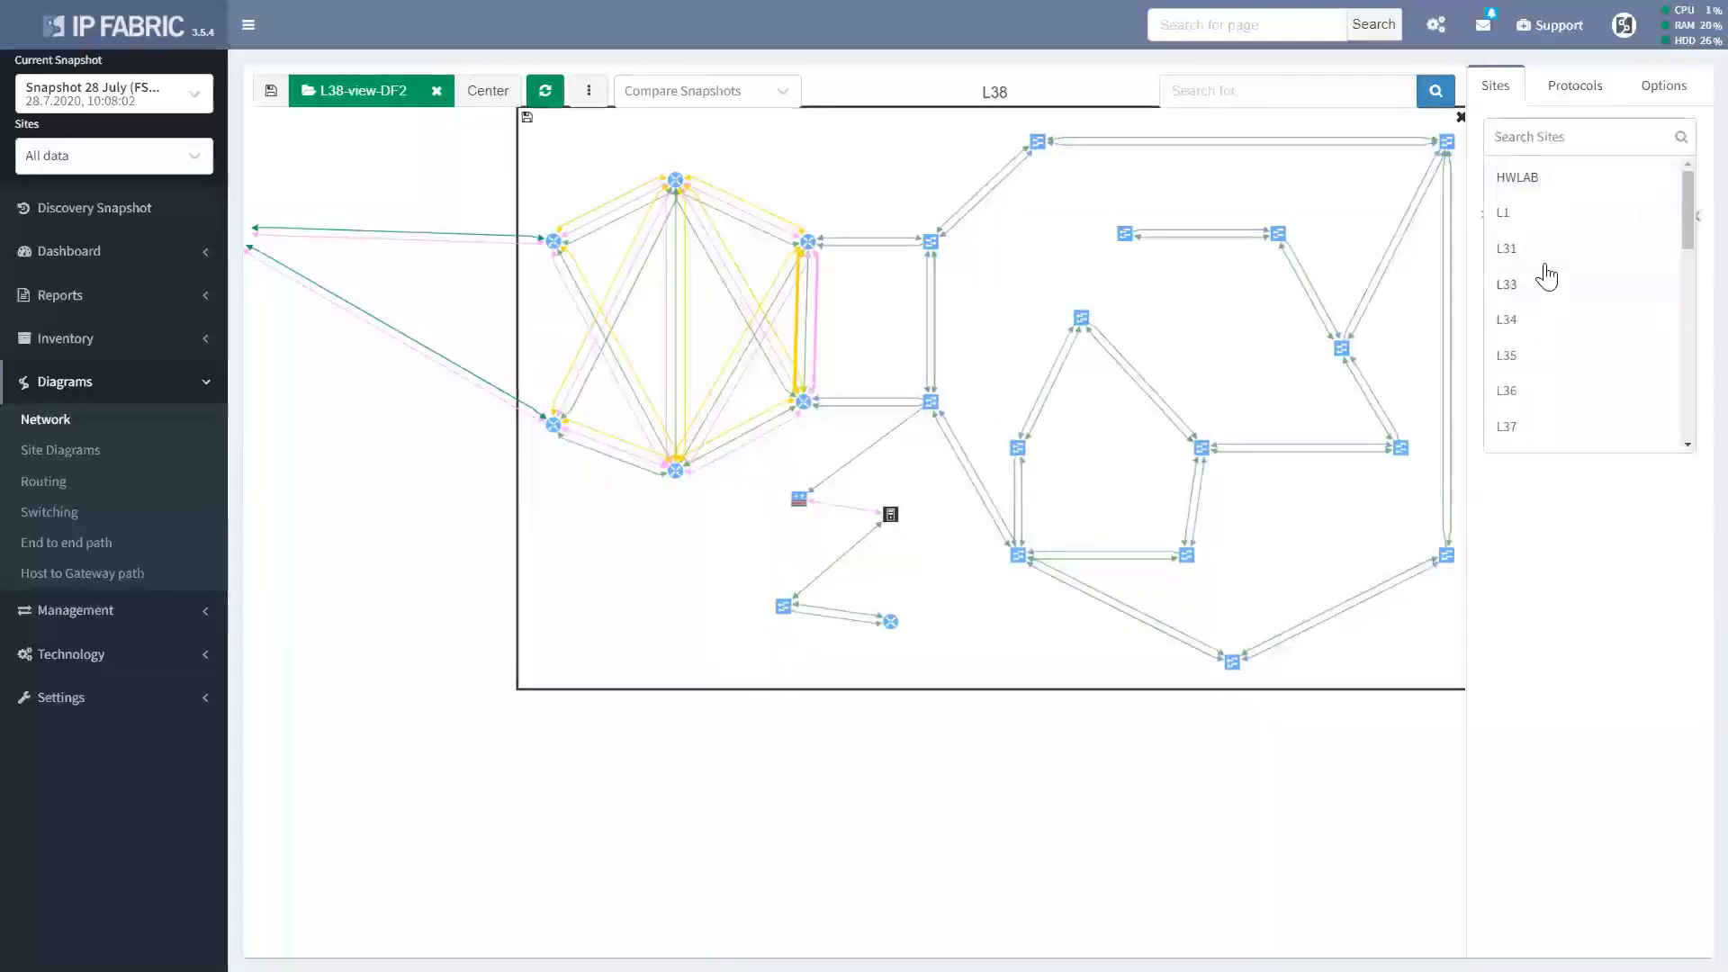
text(66)
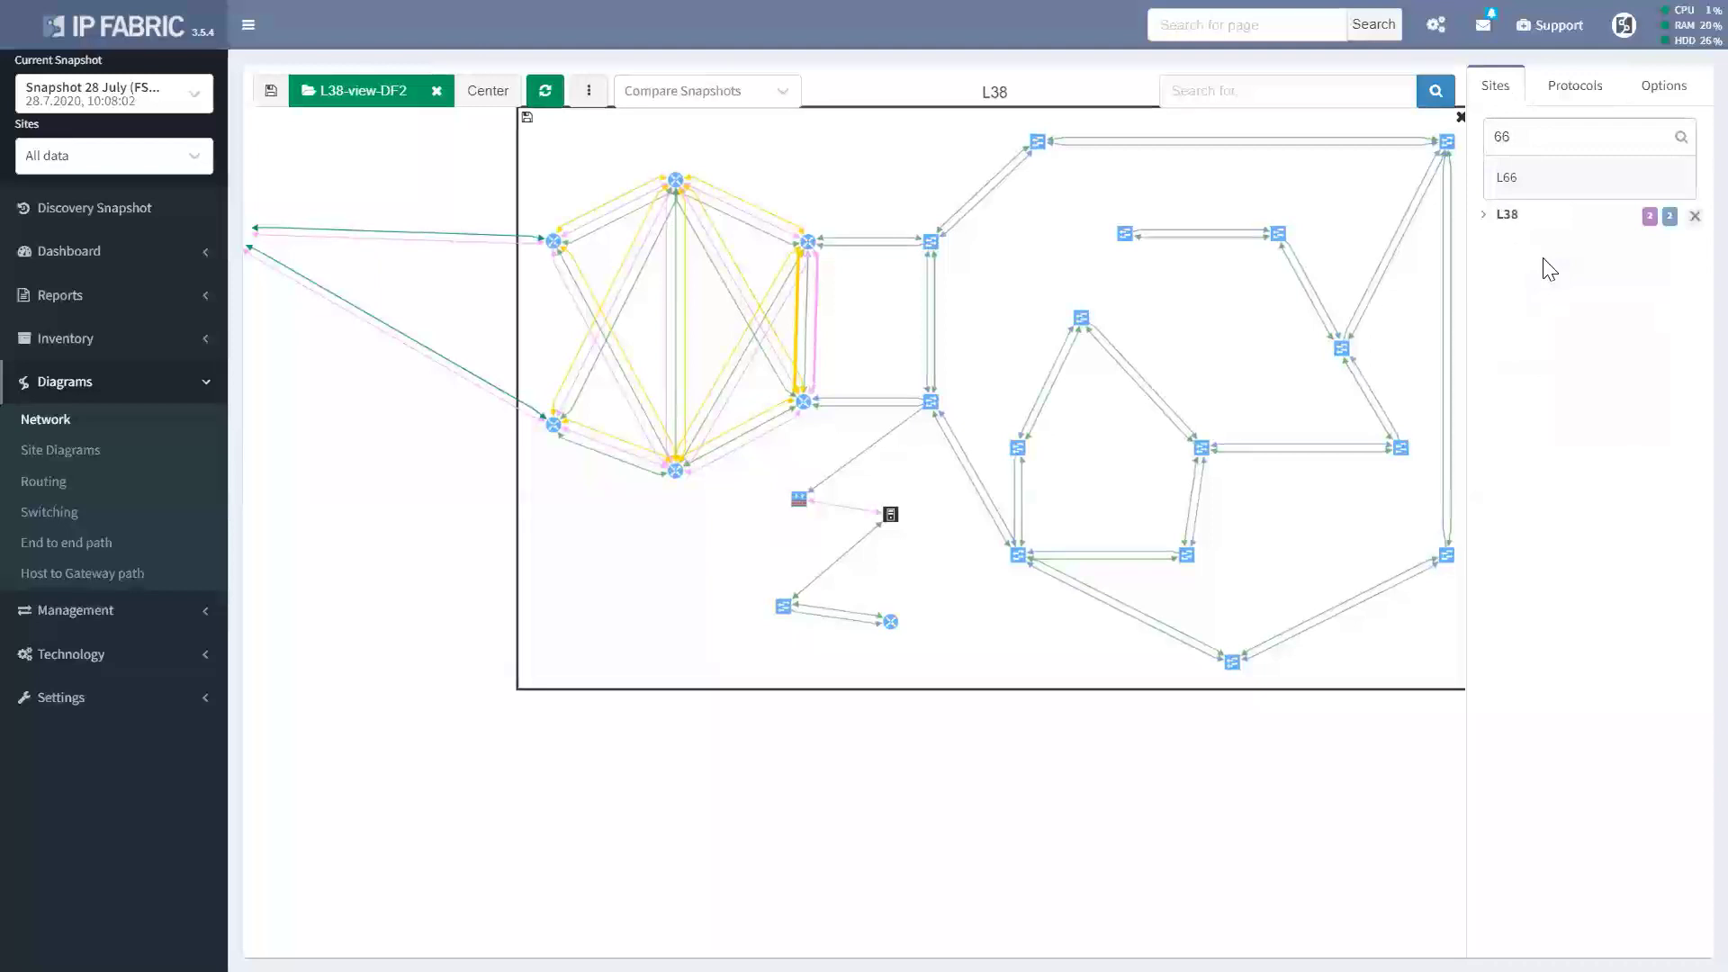
key(Return)
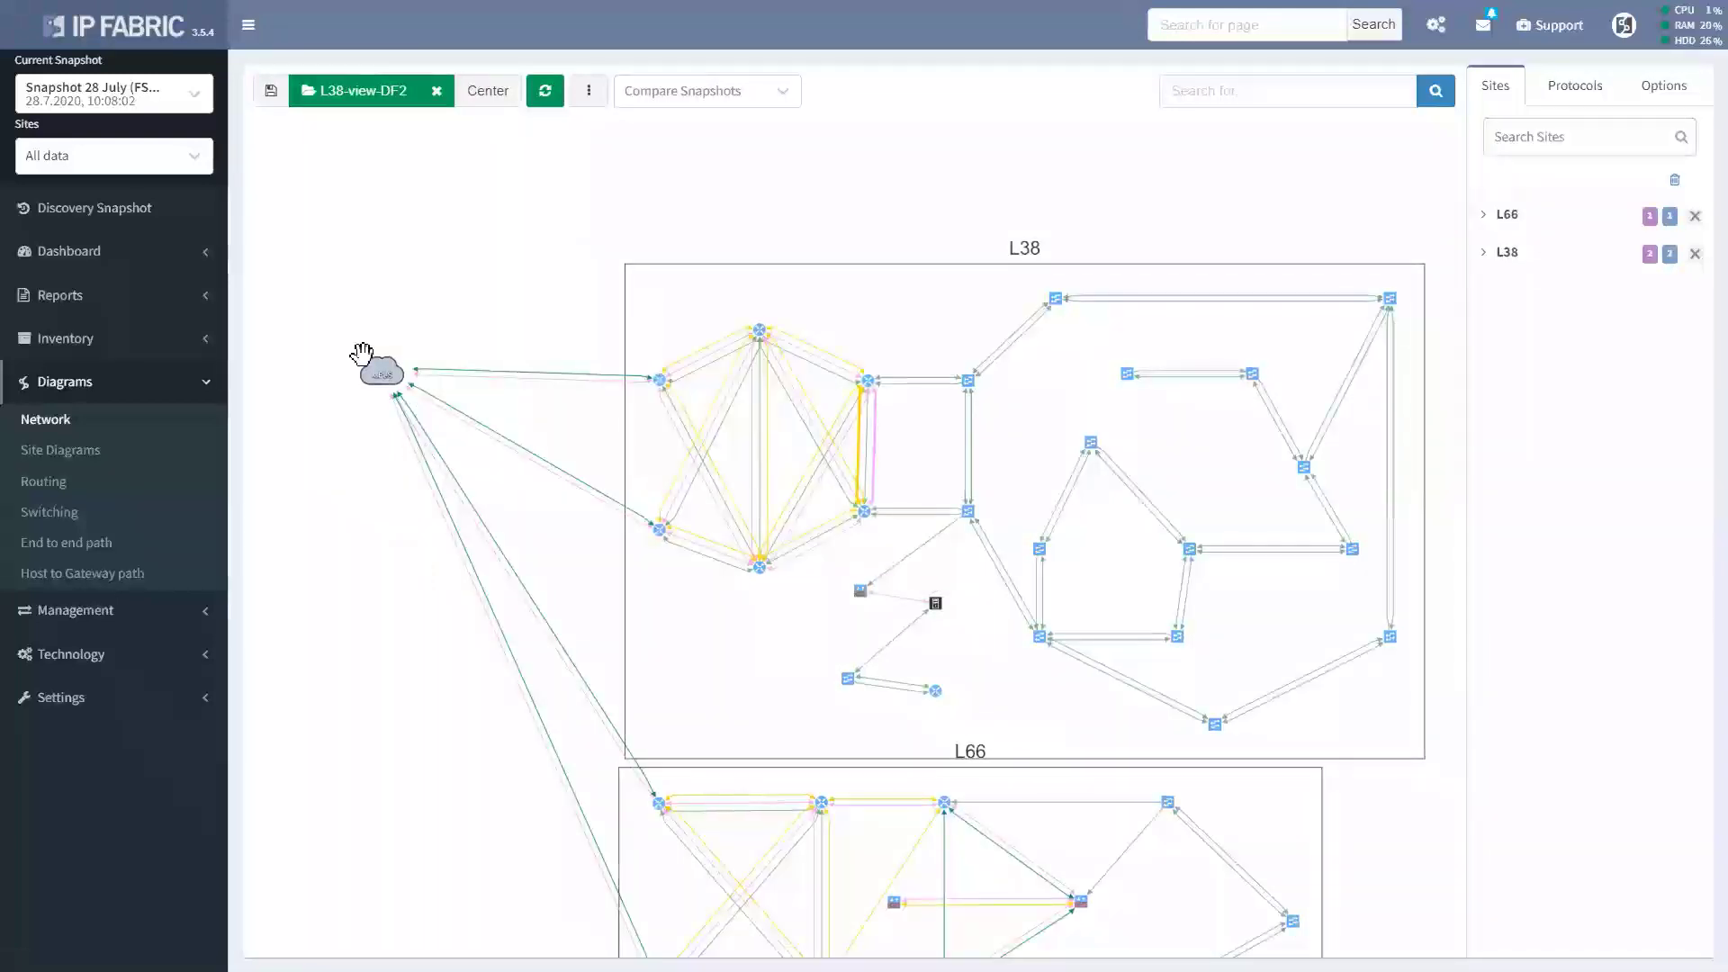
Rearrange the diagram with the cloud between L38 and L66, keeping both sites visible.
drag(380, 371, 369, 683)
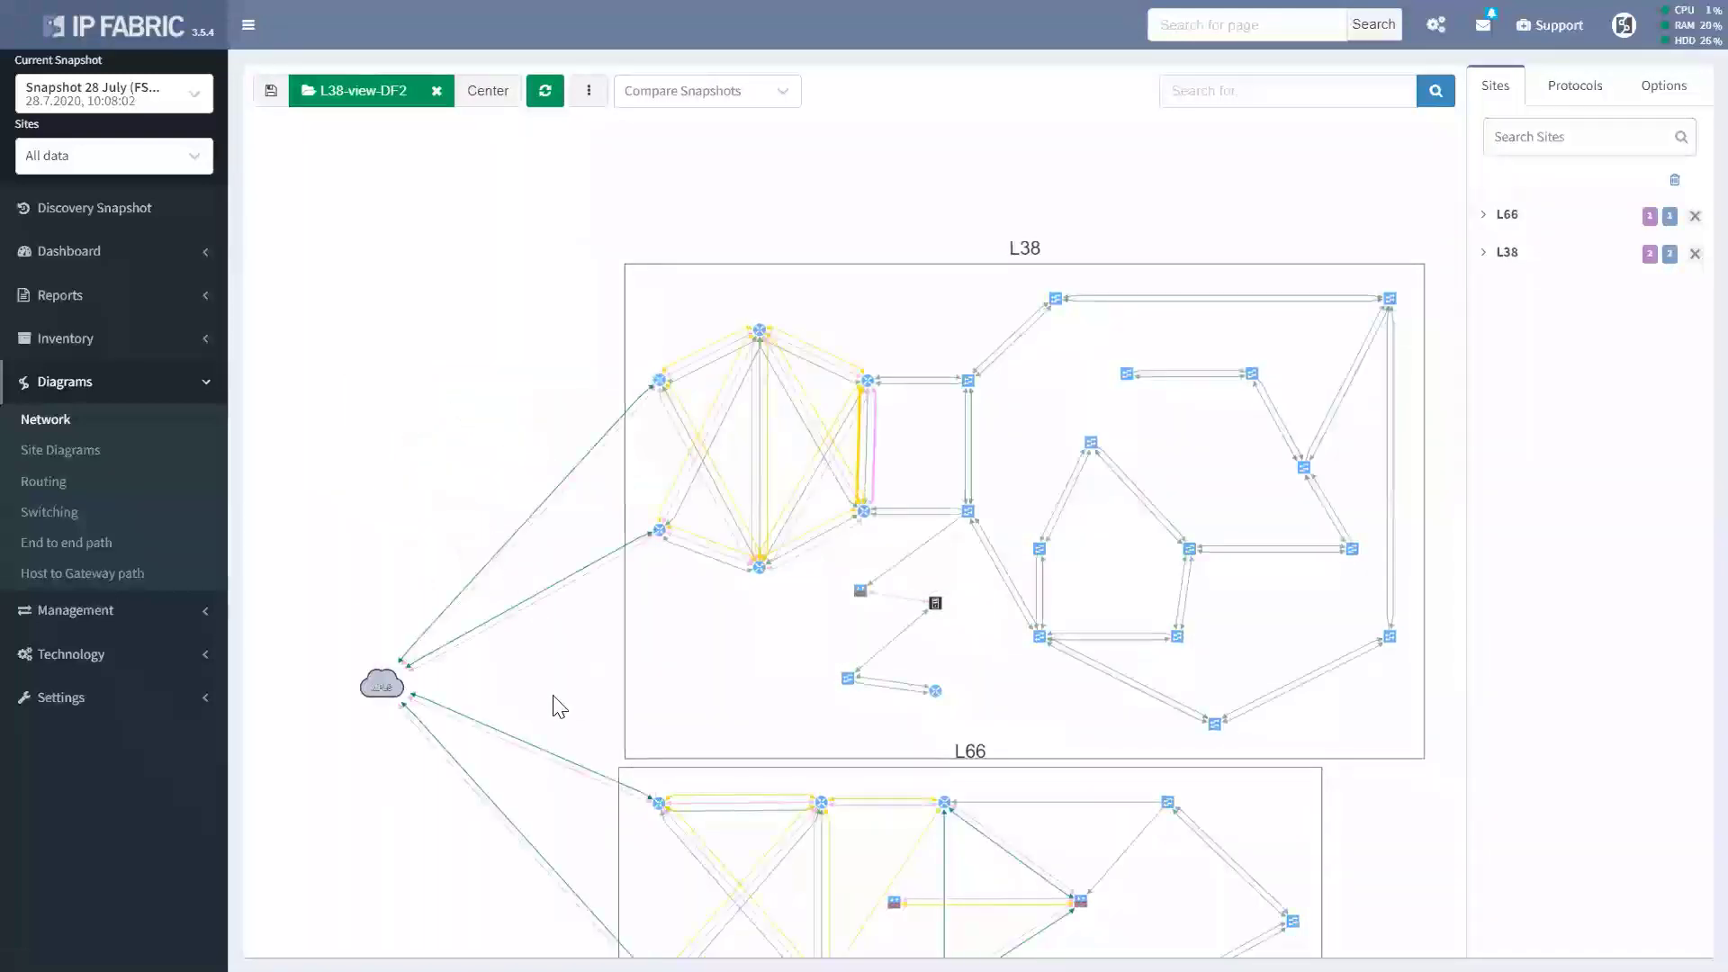
drag(551, 705, 549, 528)
click(693, 693)
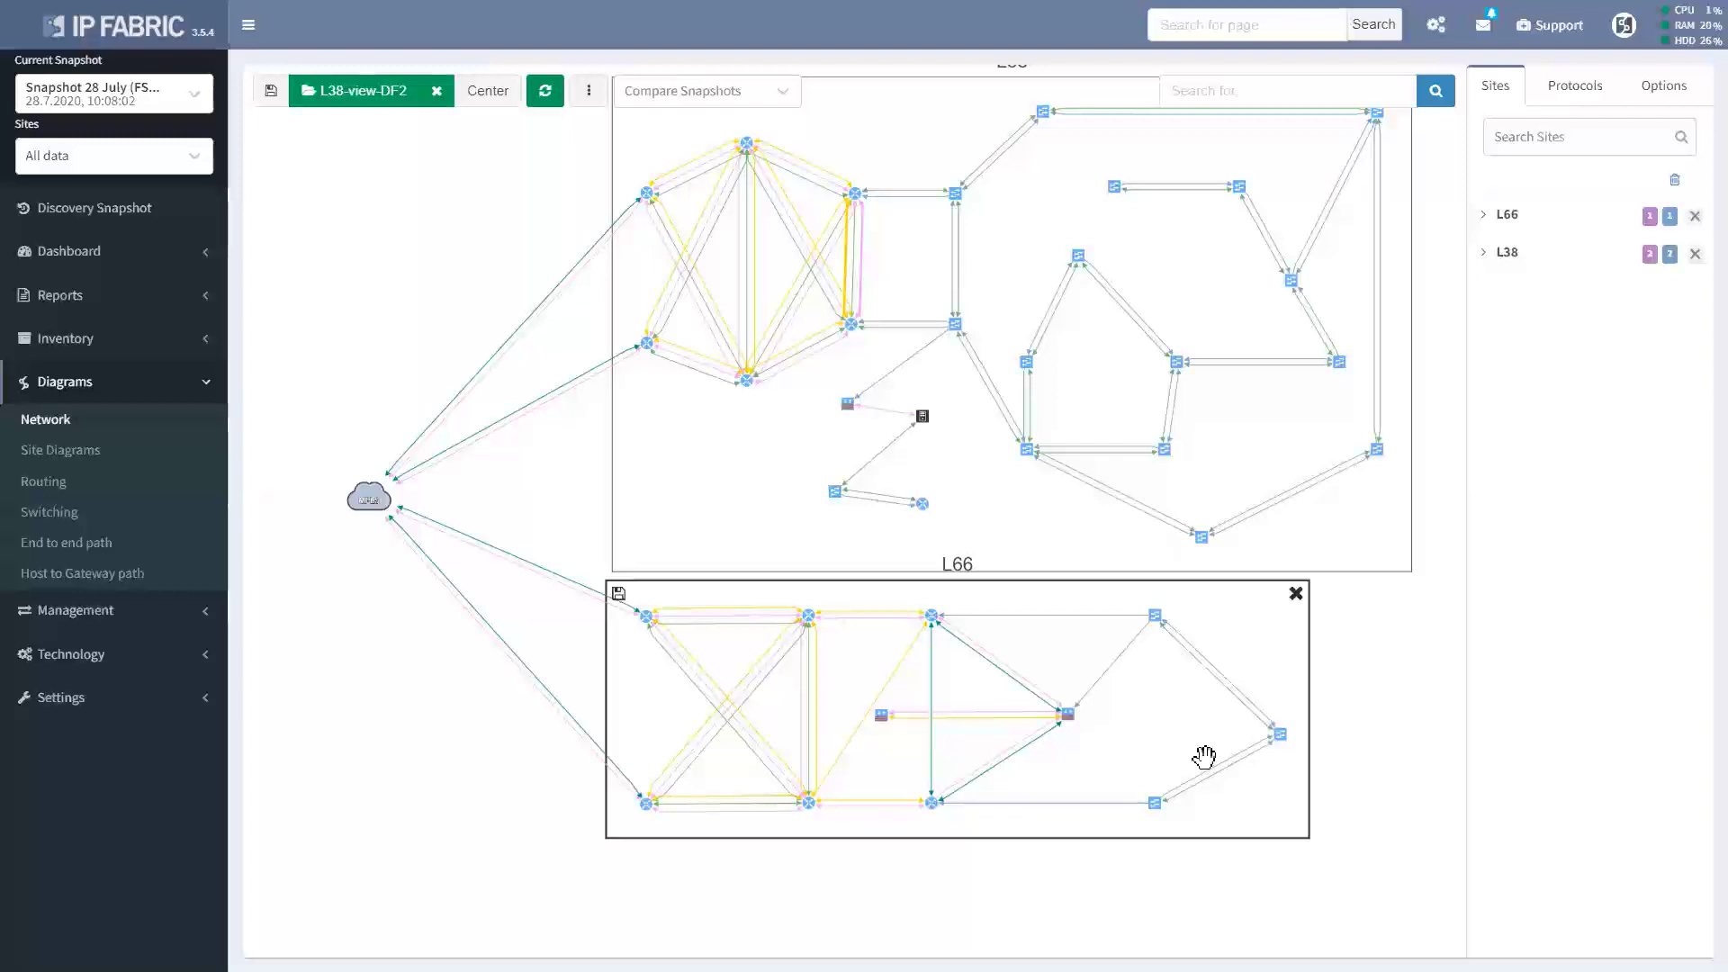
scroll(1203, 756, up, 5)
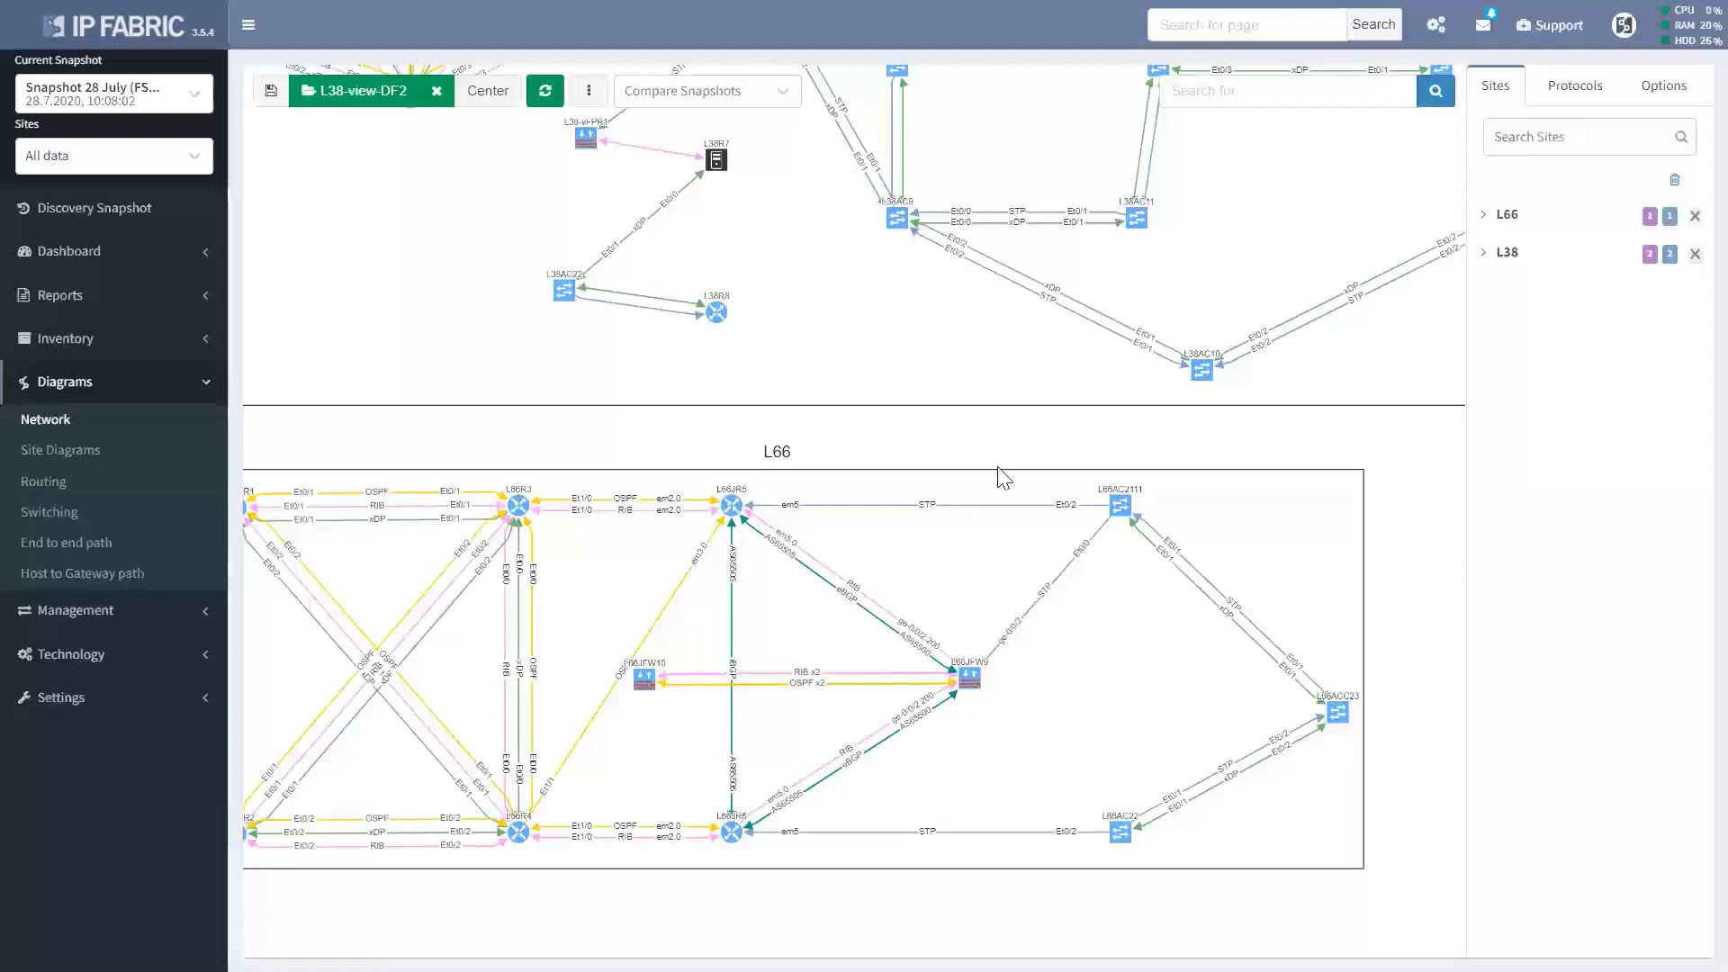
scroll(960, 386, up, 2)
scroll(961, 385, down, 2)
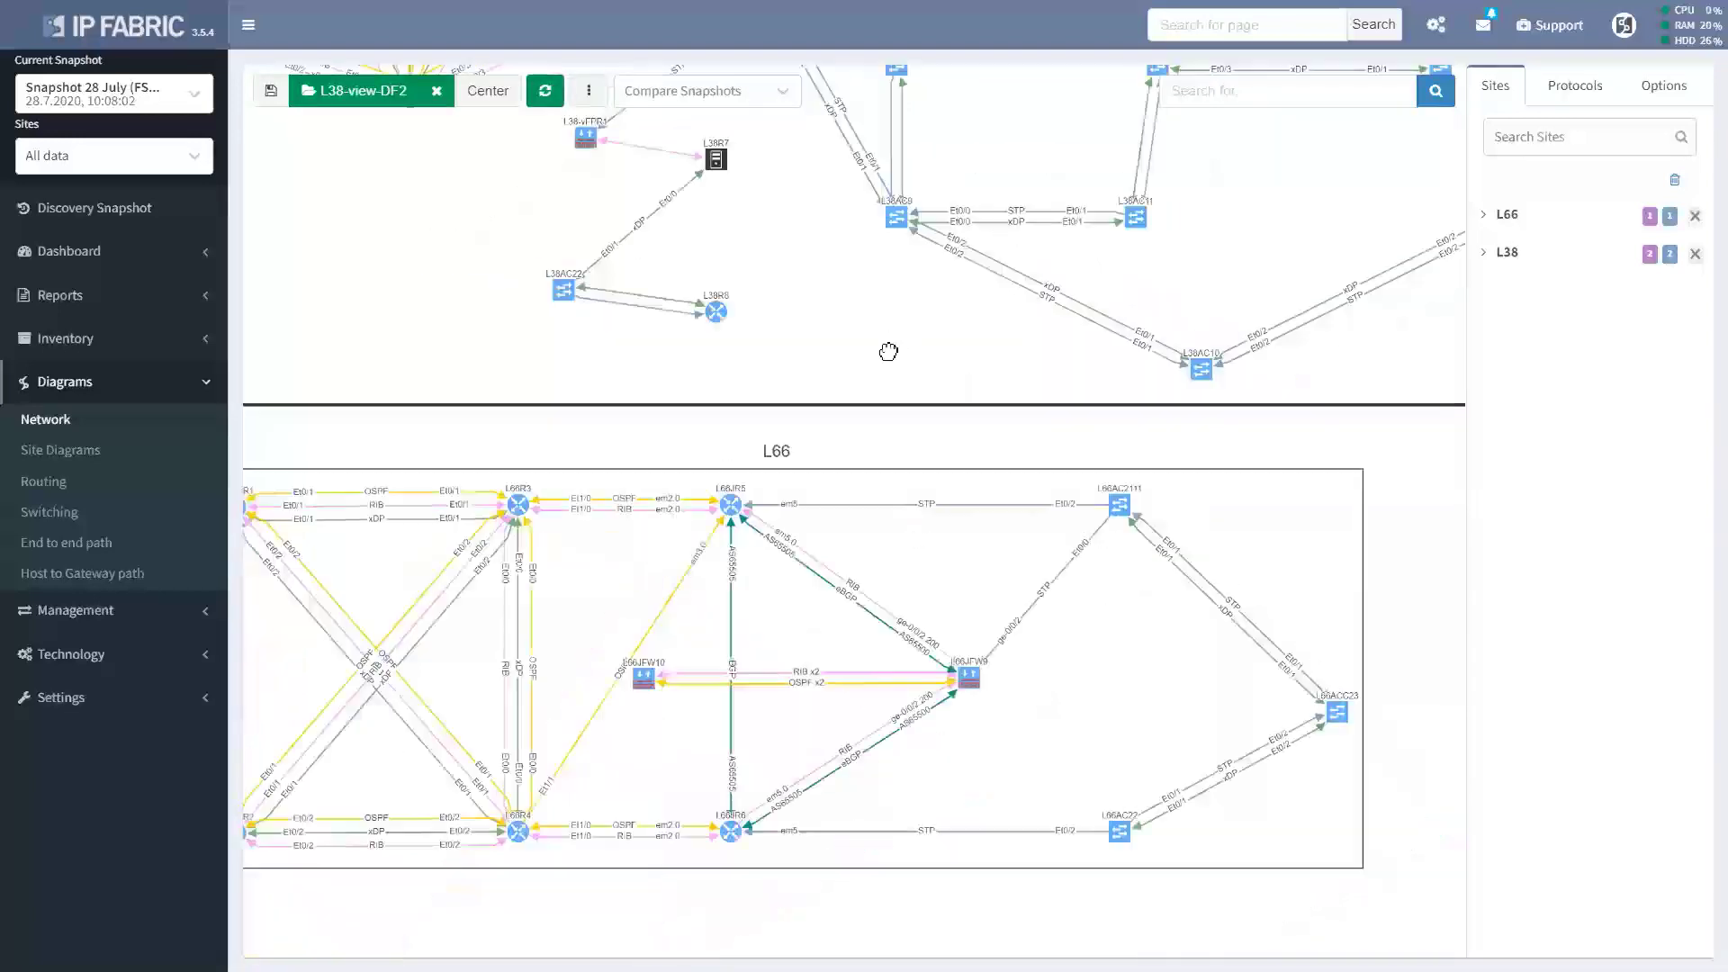
drag(888, 351, 916, 771)
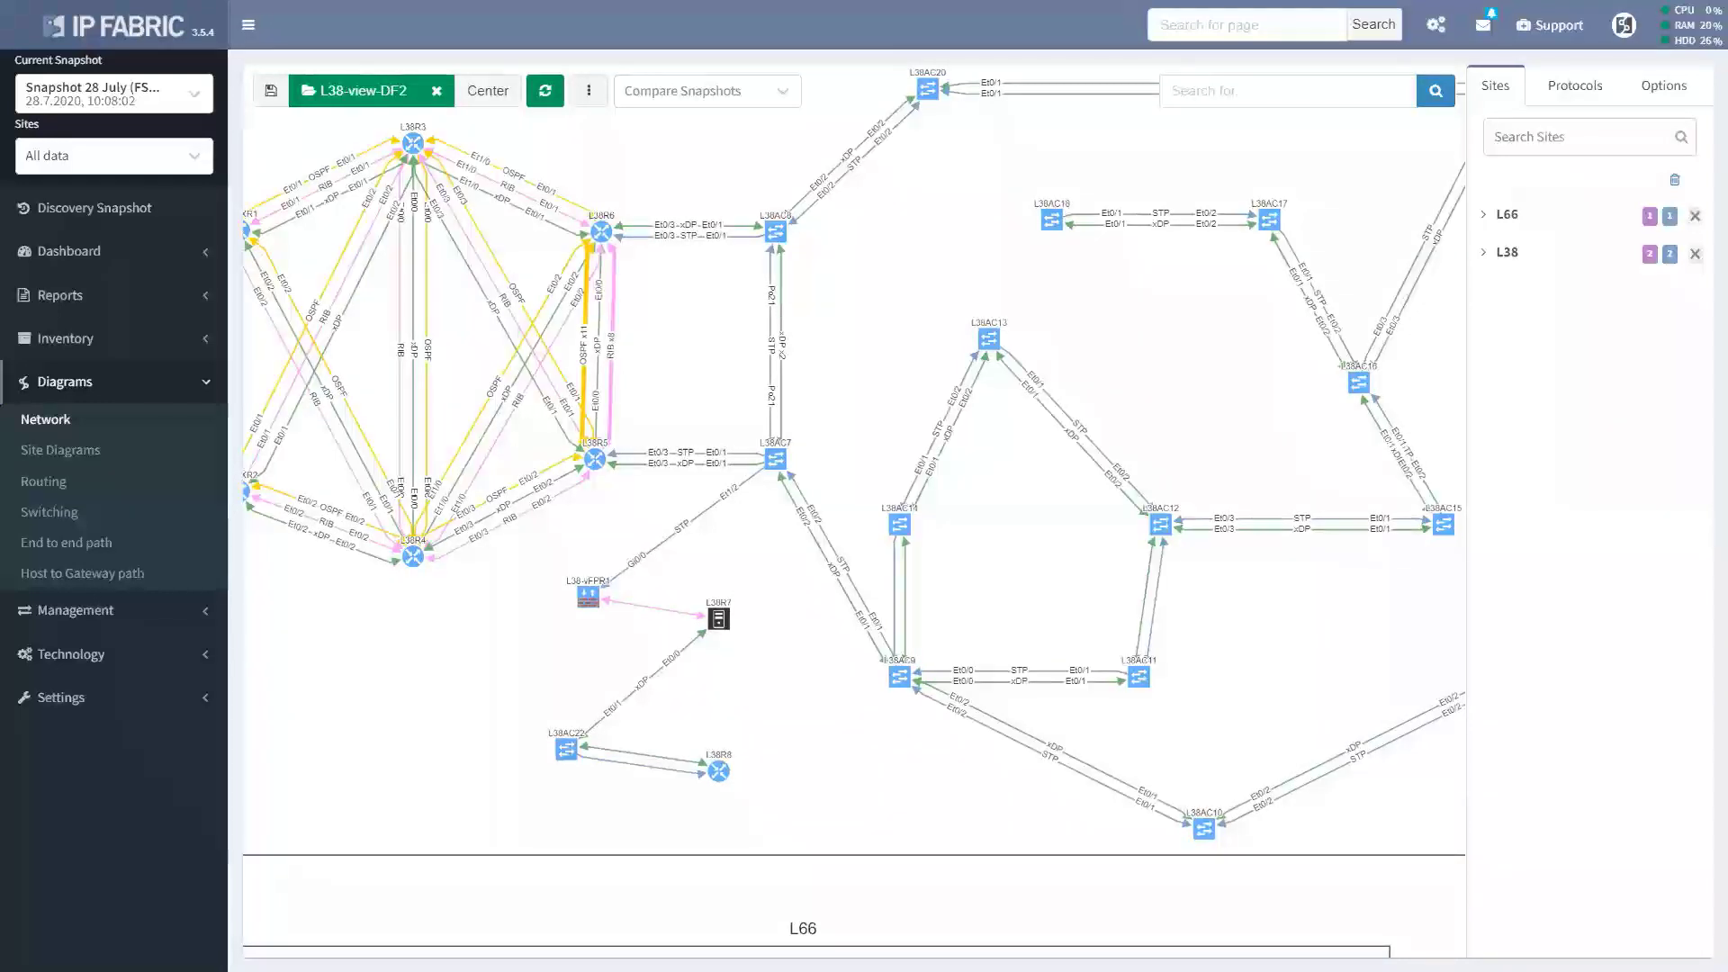
Without saving the view, trace the TCP/80 path from 10.38.116.112 to 10.66.124.112.
click(66, 535)
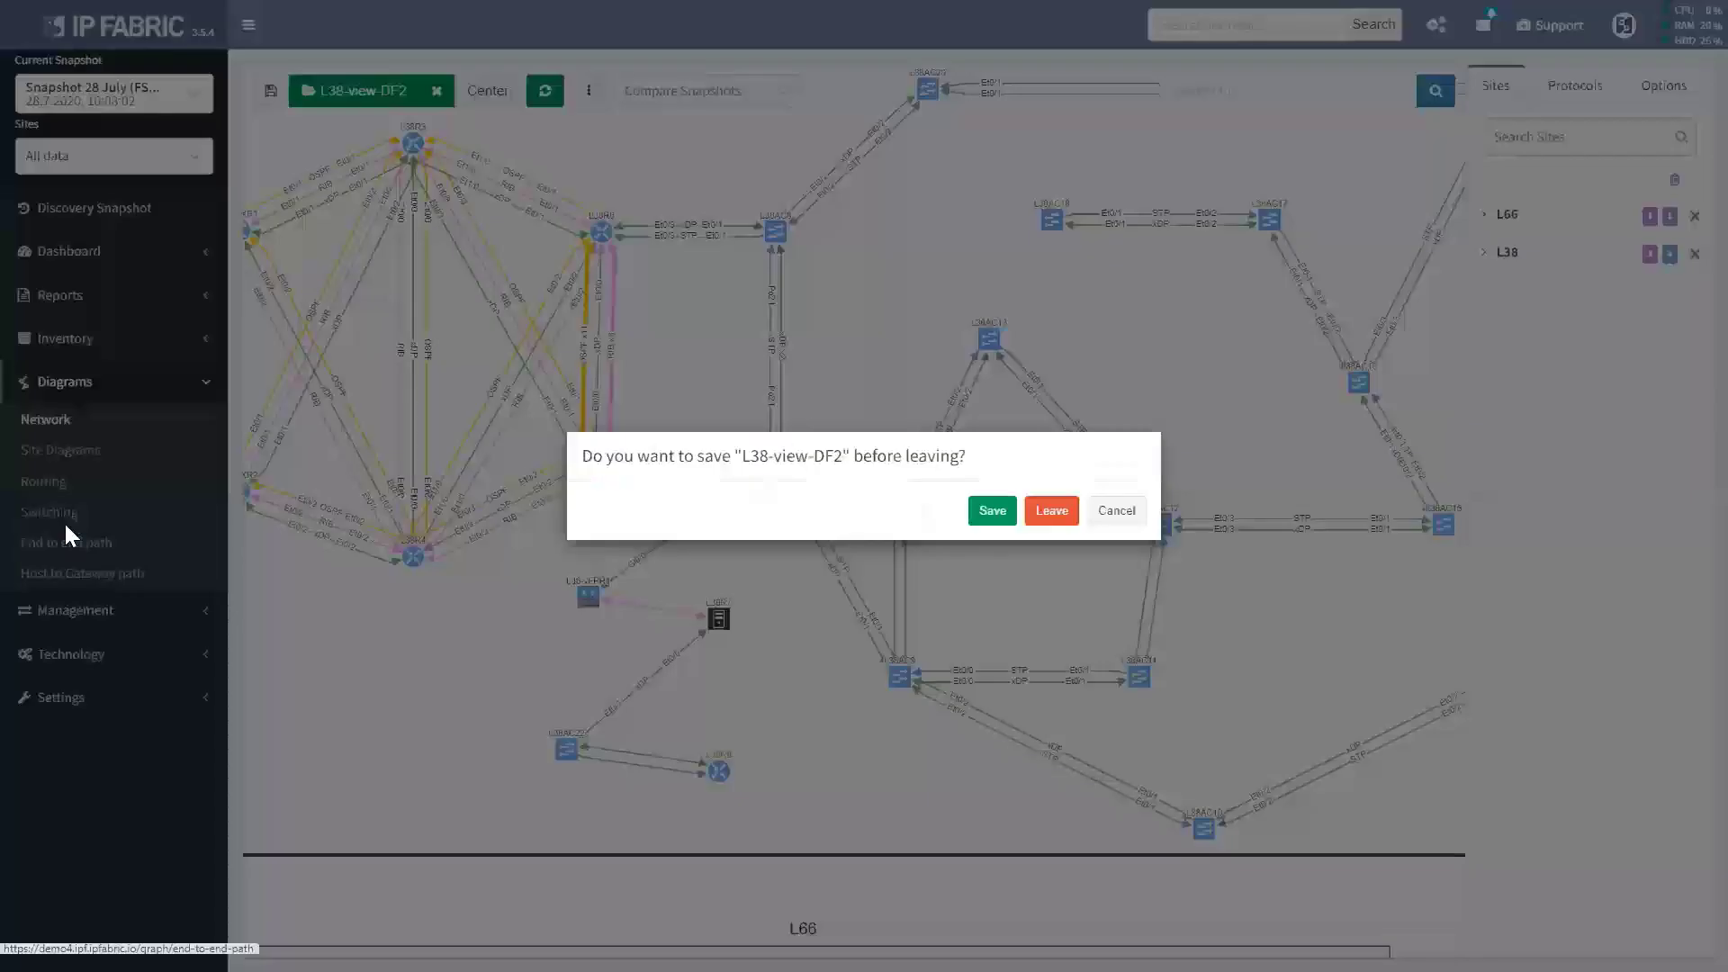
click(1042, 508)
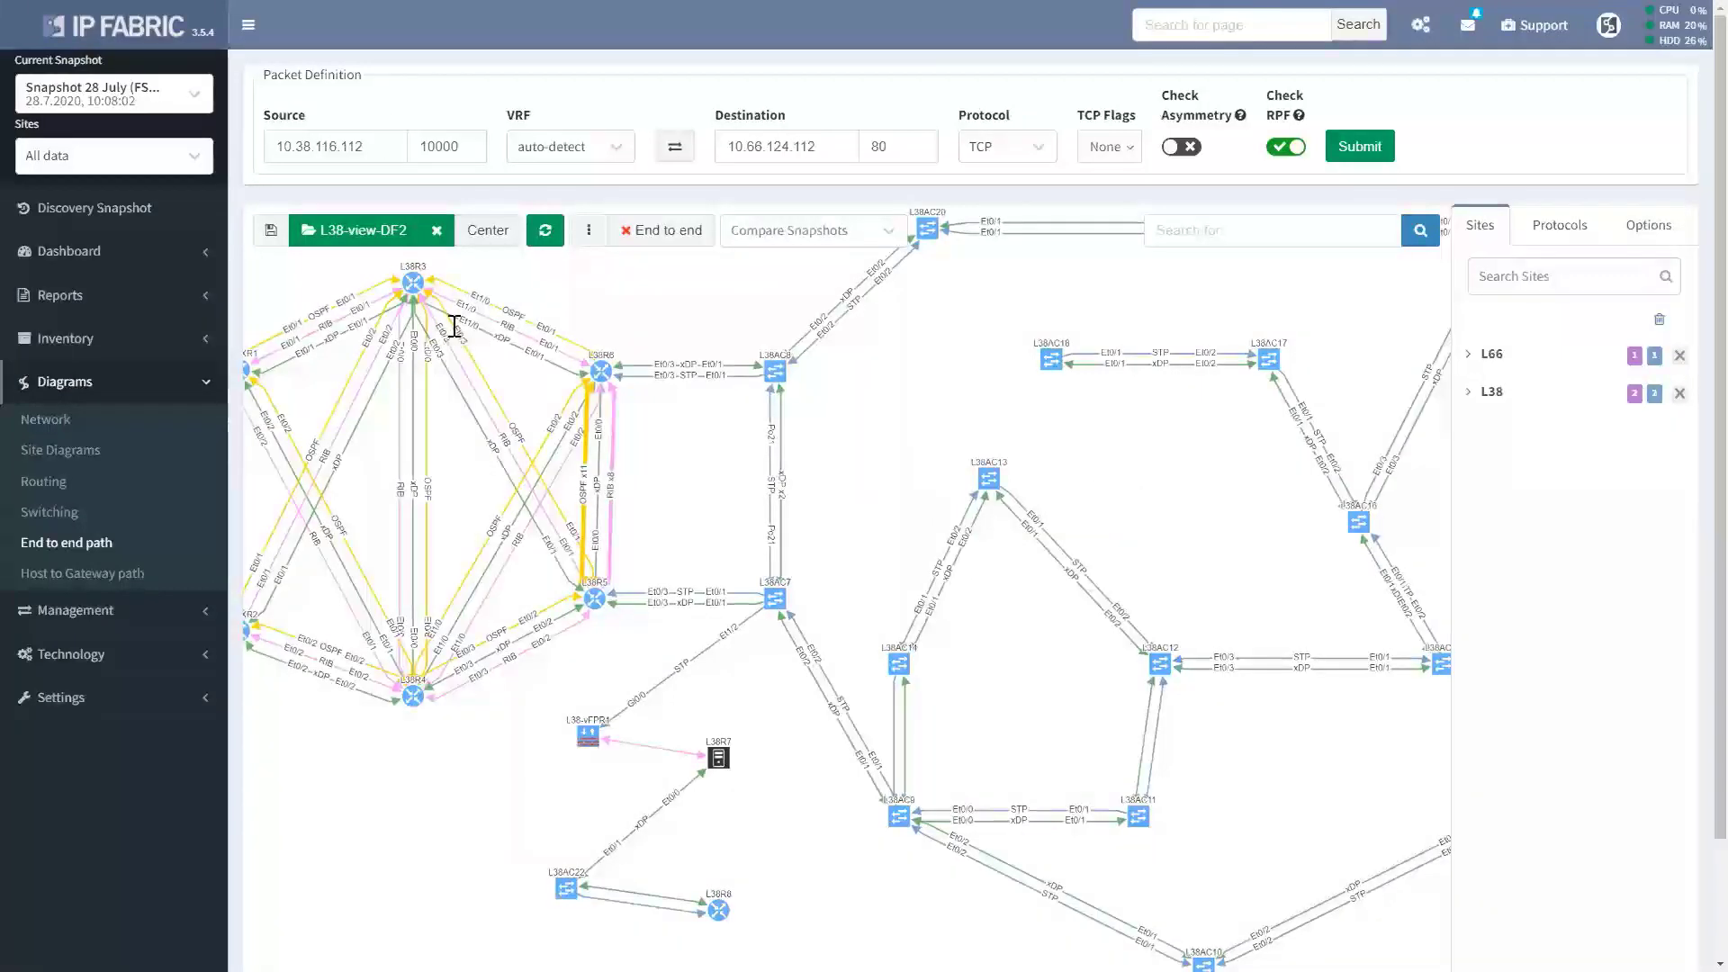
click(337, 150)
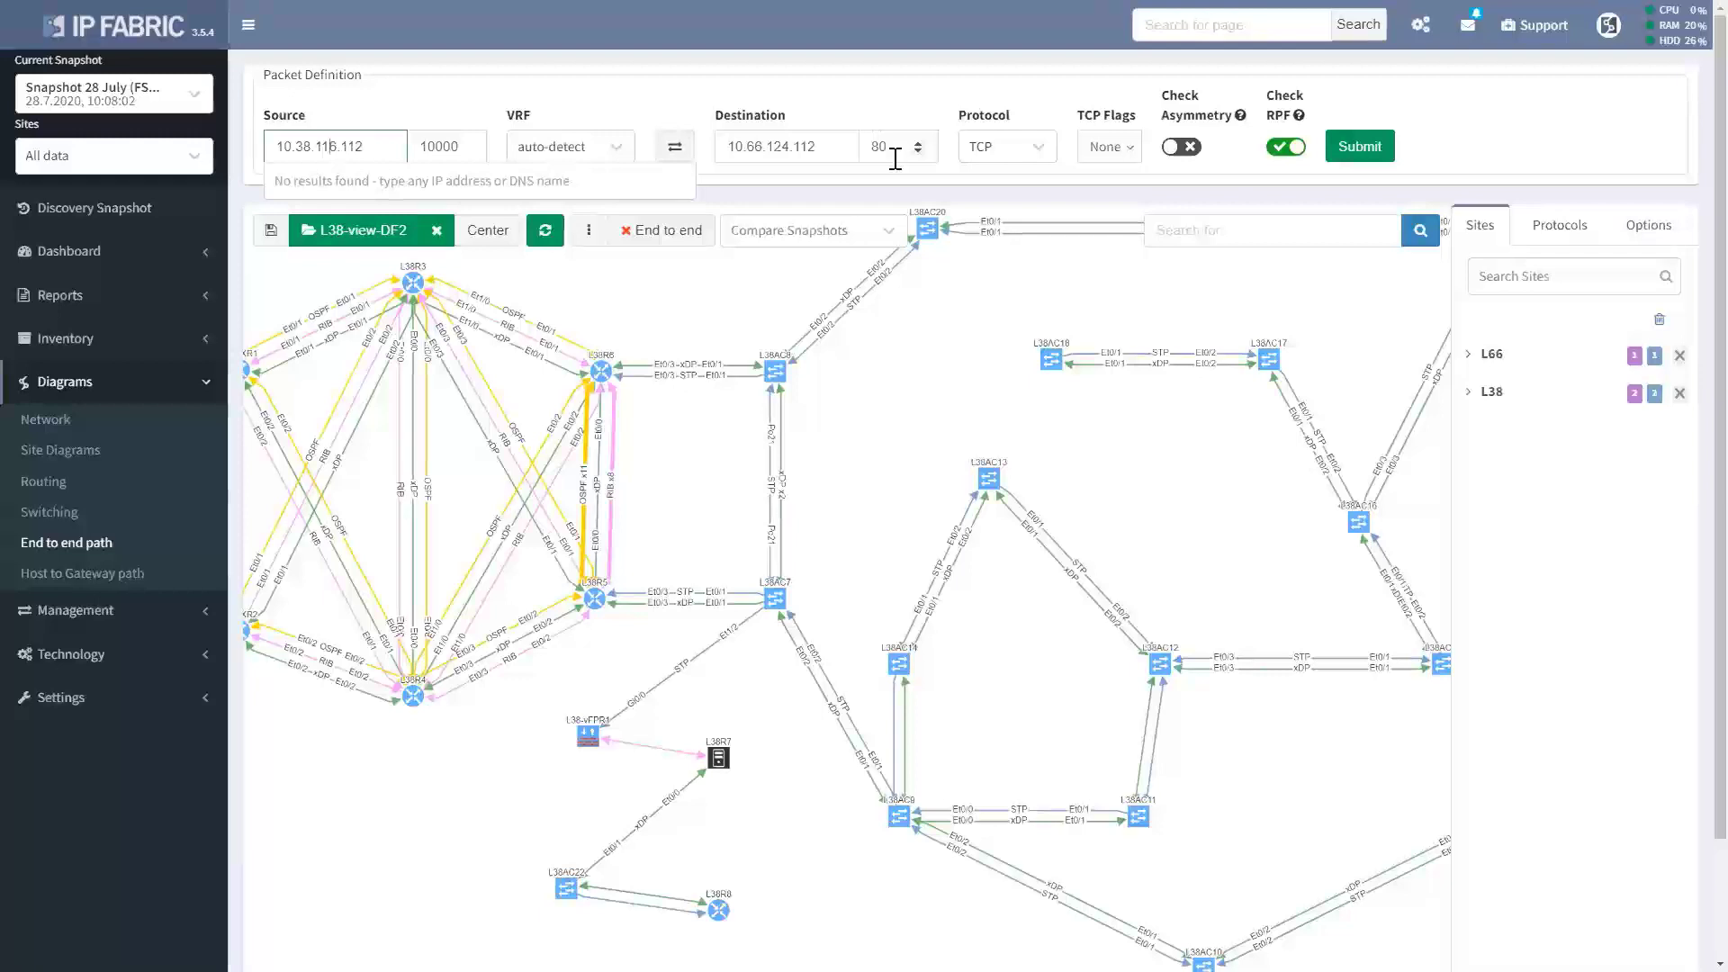
click(1370, 151)
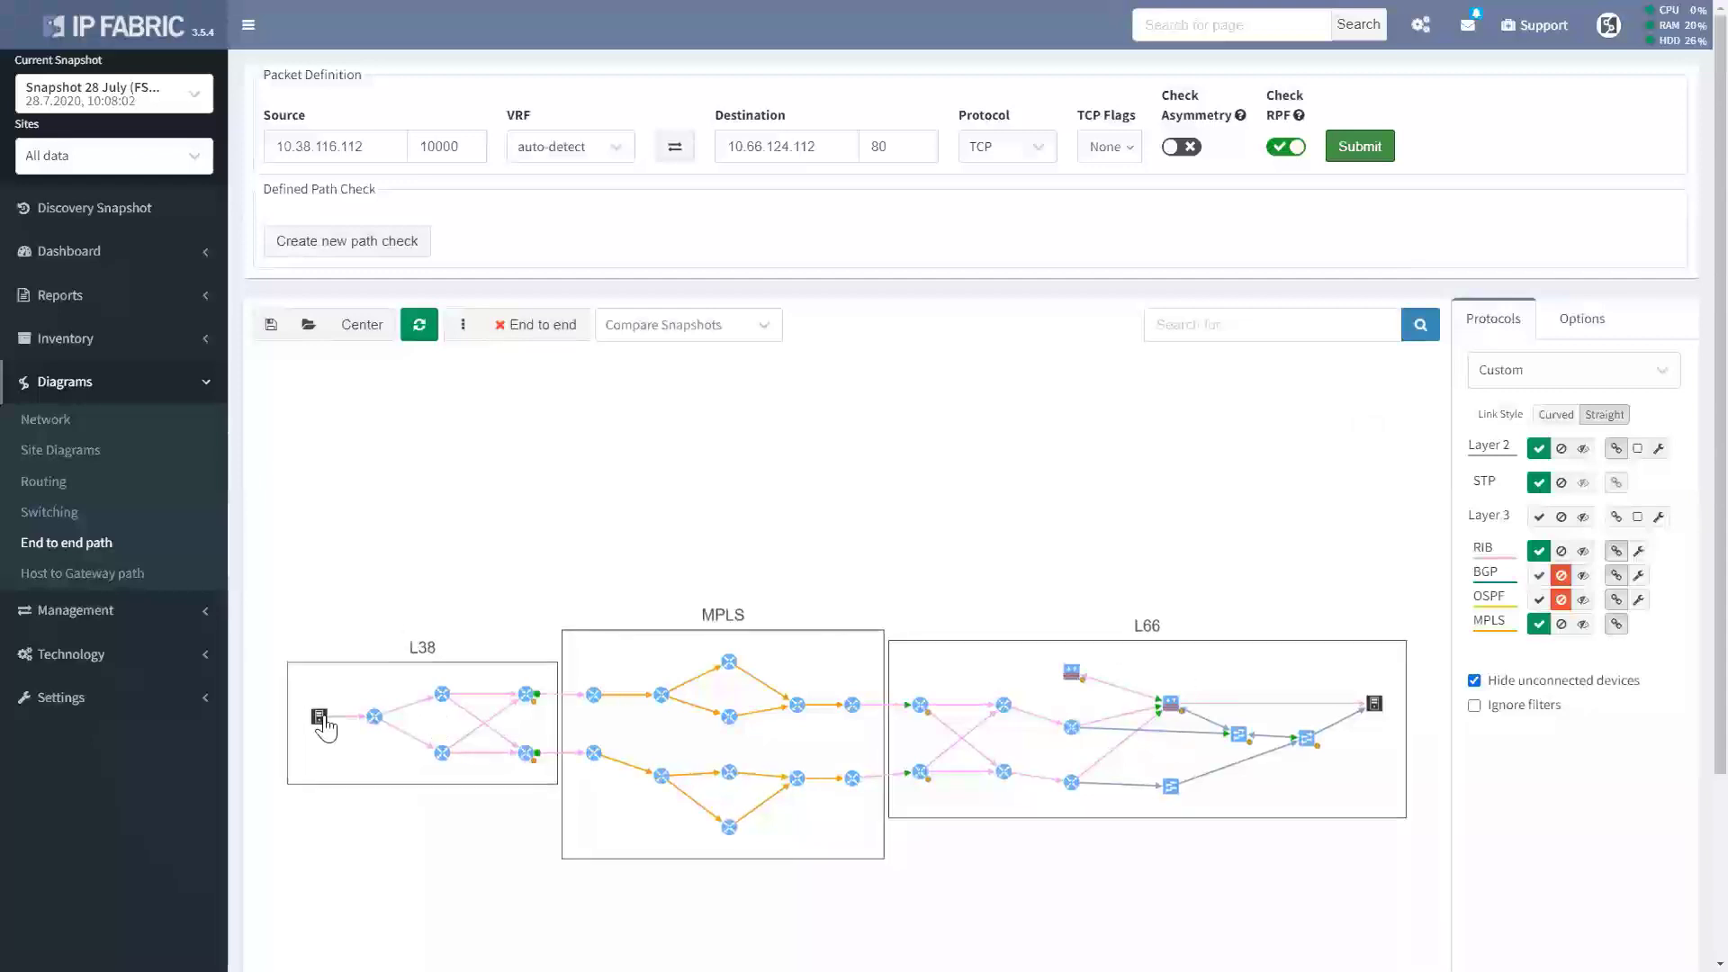
Hide Layer 2 links on the L66 path and open firewall L66JFW9's path overview.
scroll(375, 836, up, 3)
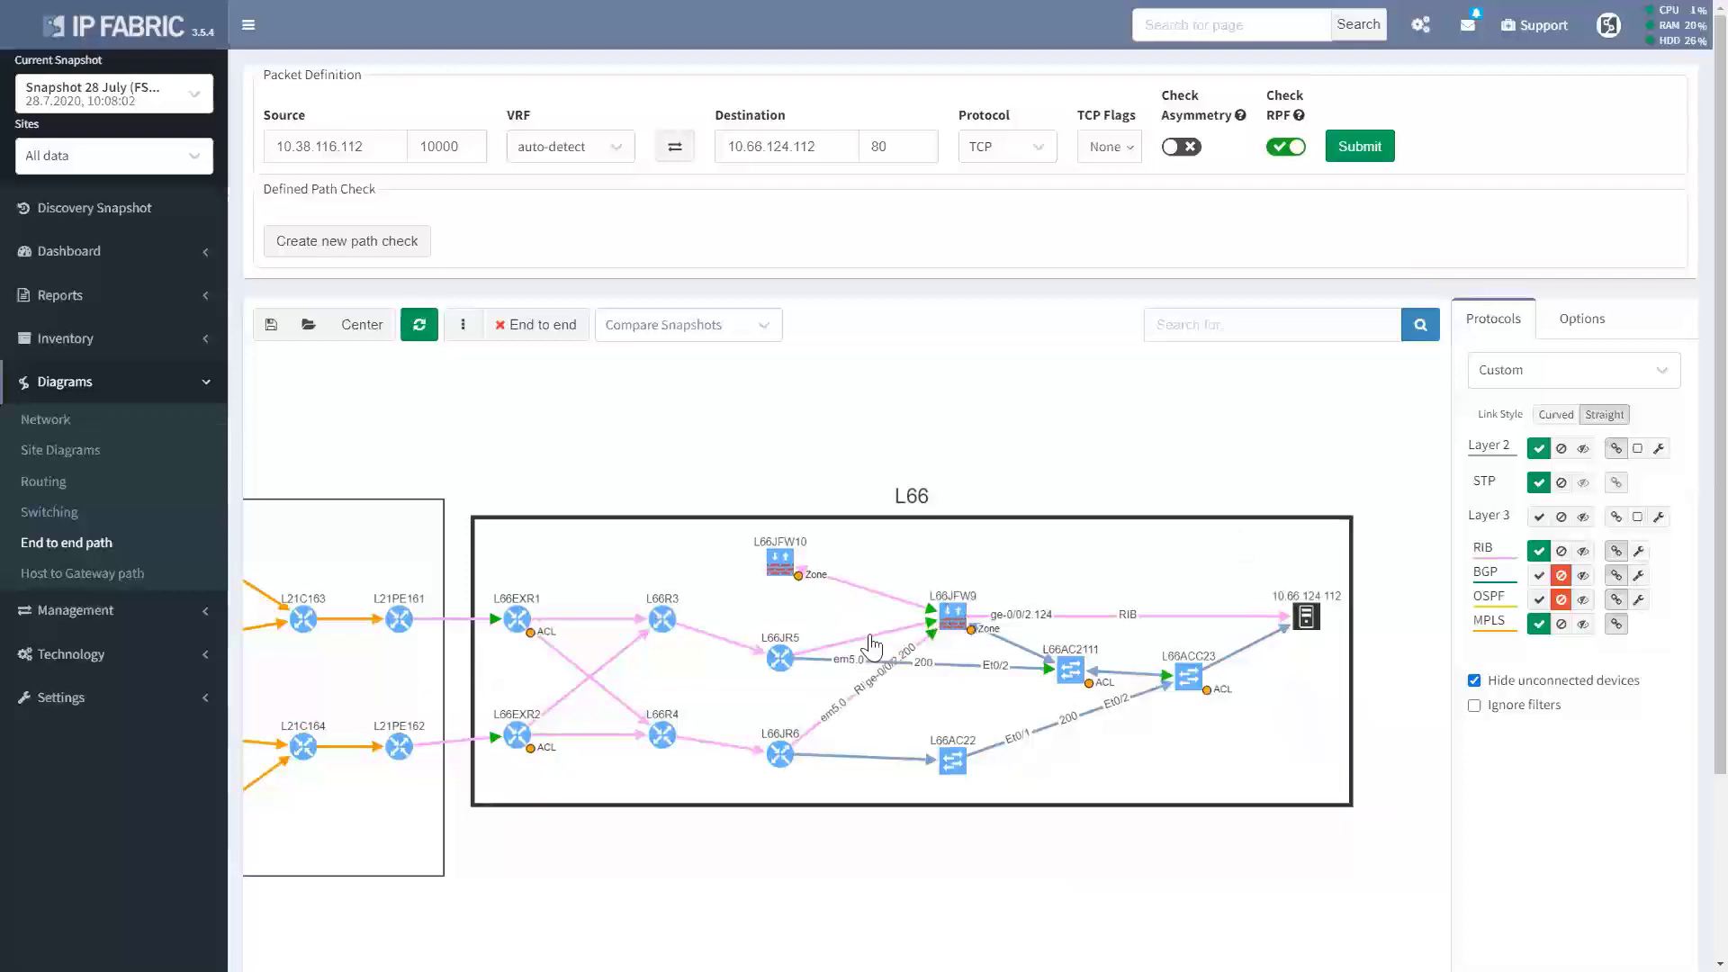
click(1561, 448)
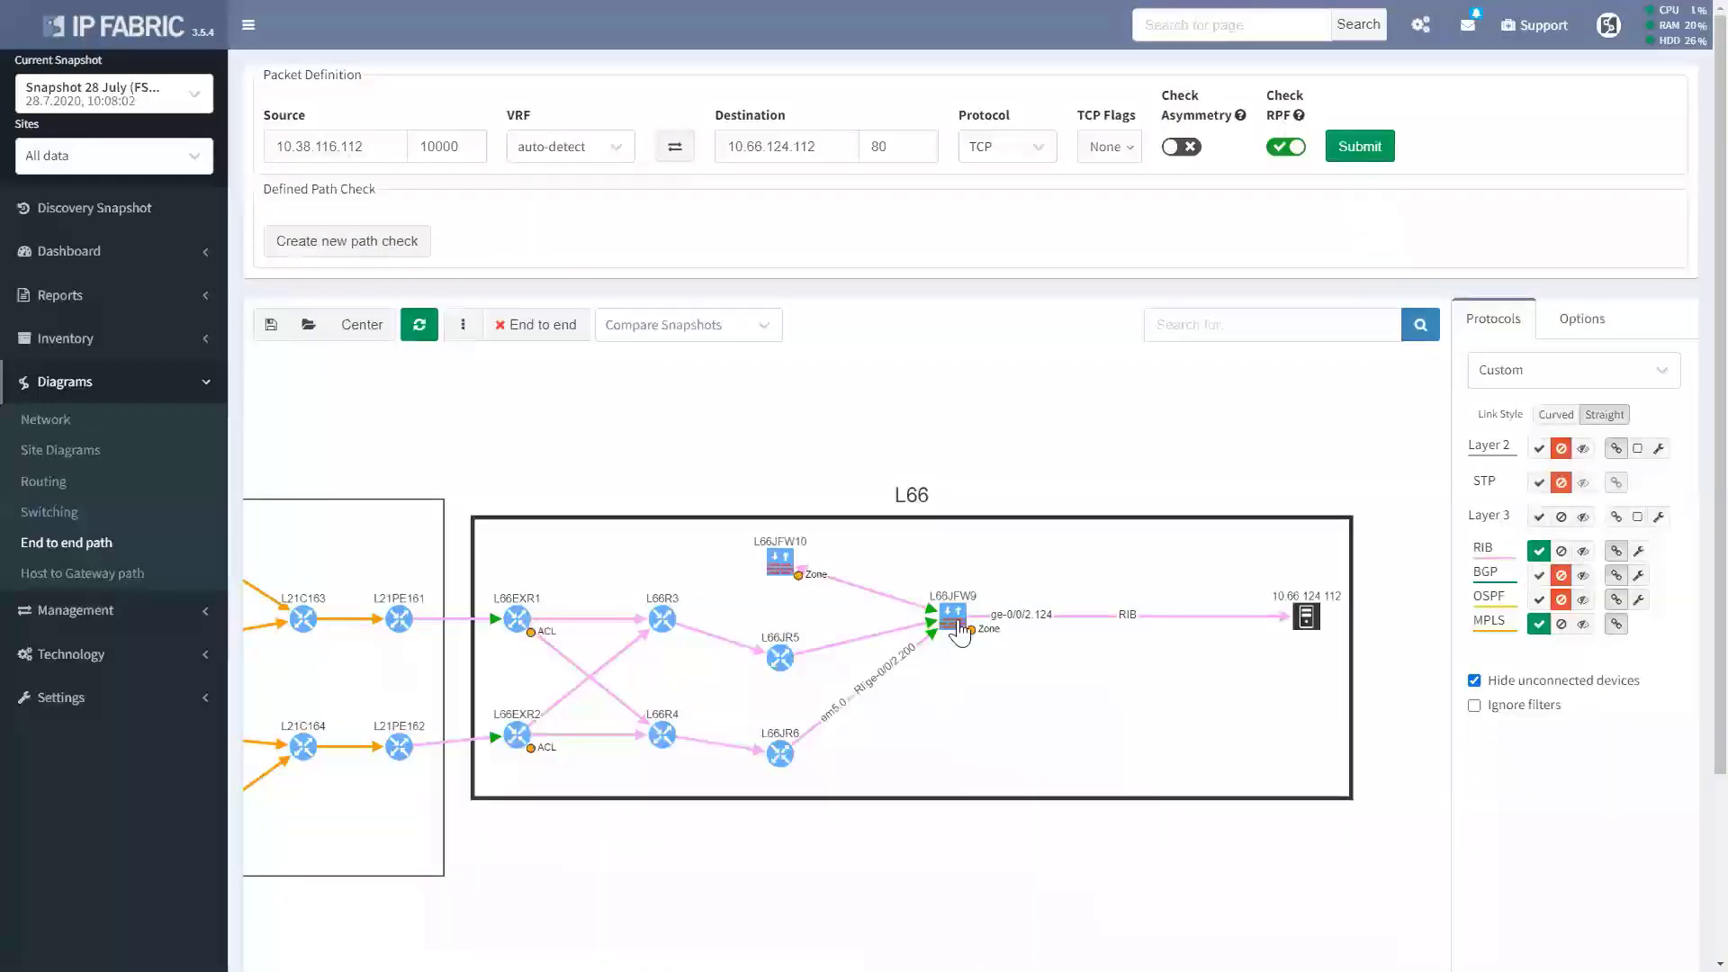
drag(961, 640, 1027, 696)
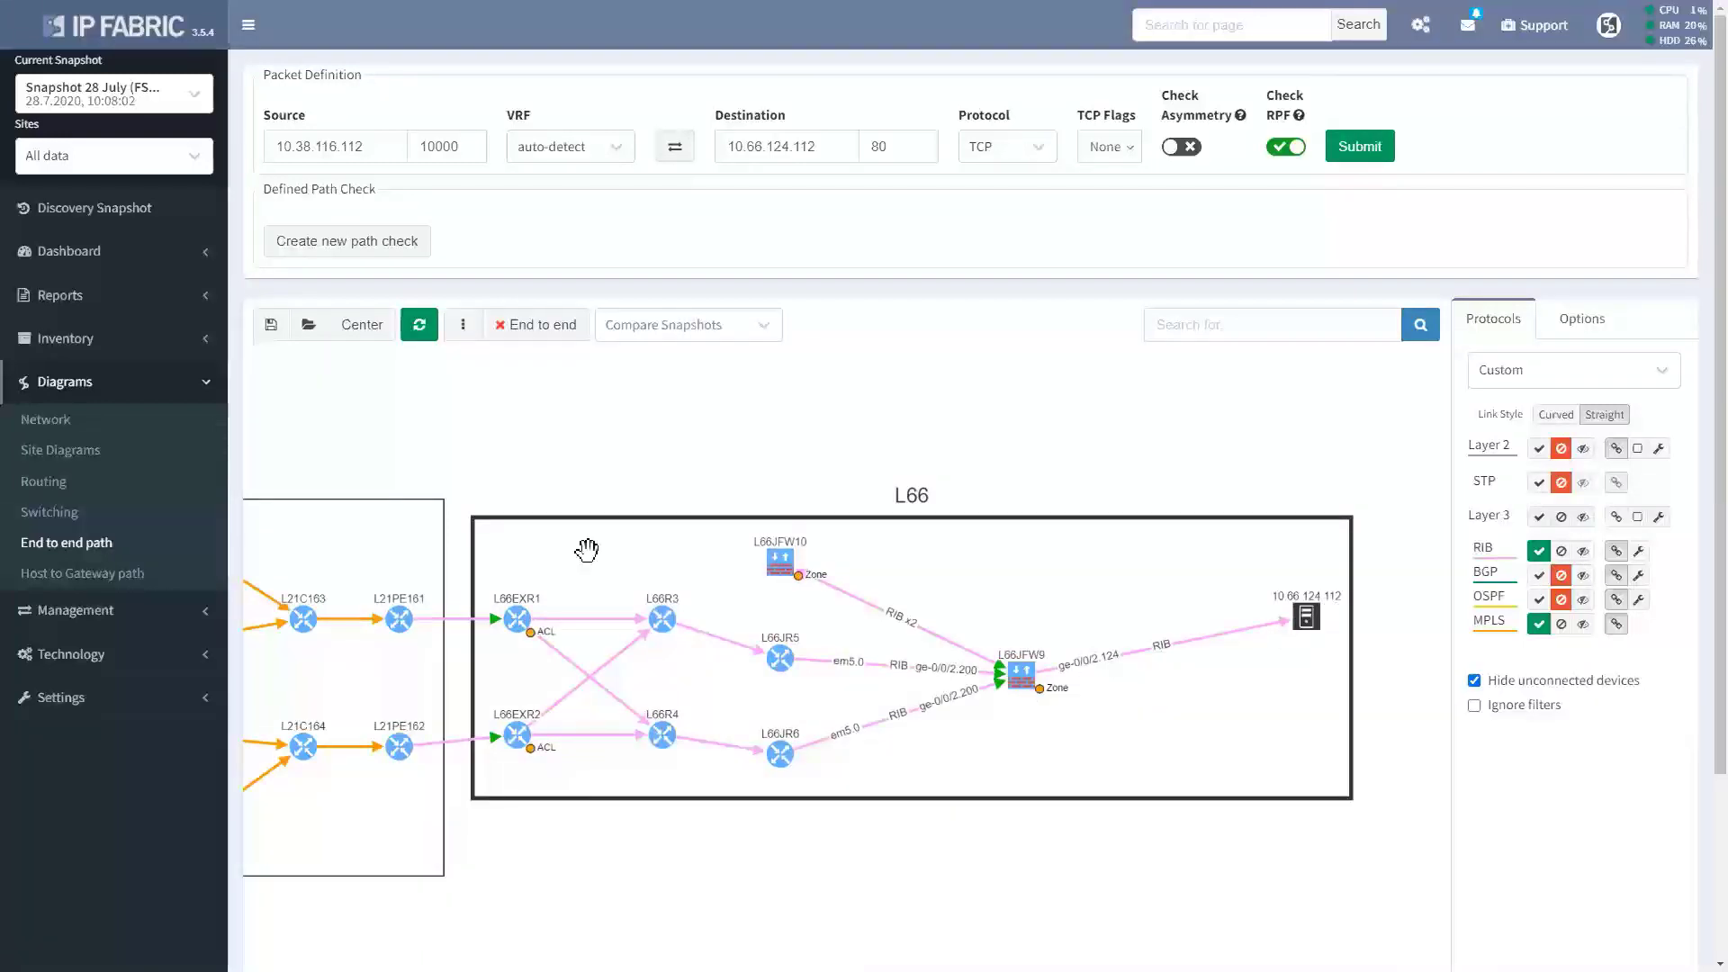
click(1020, 676)
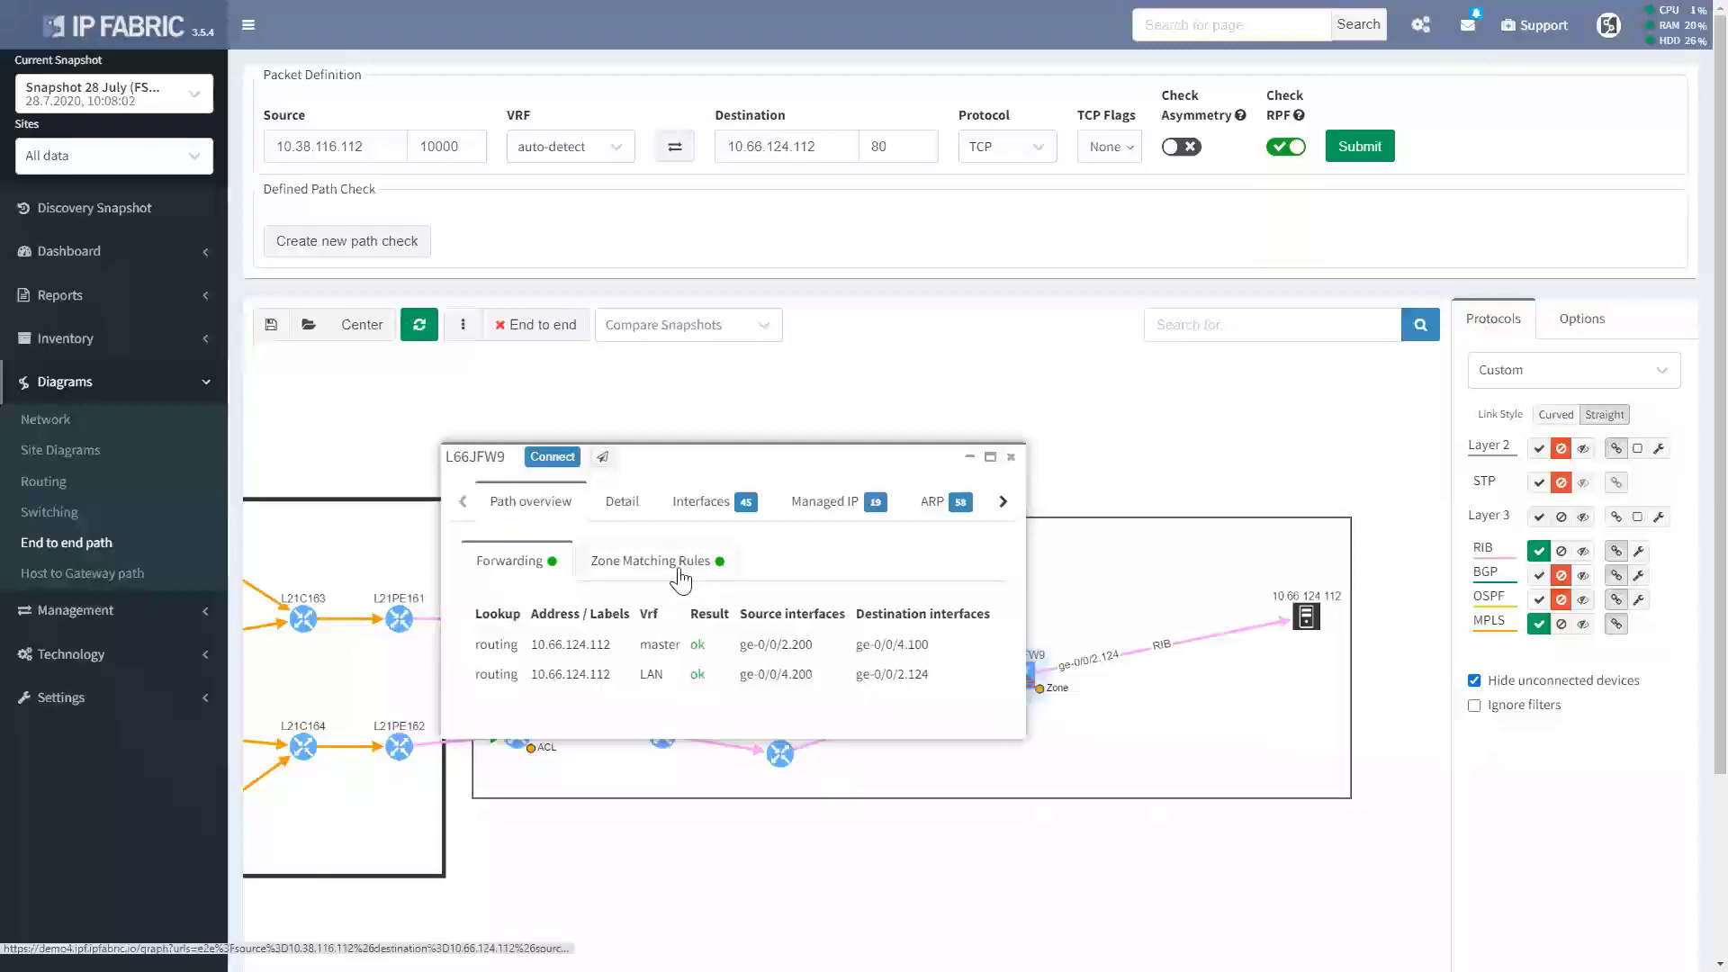
Change the packet source to 10.38.119.112 and rerun the path lookup.
click(335, 150)
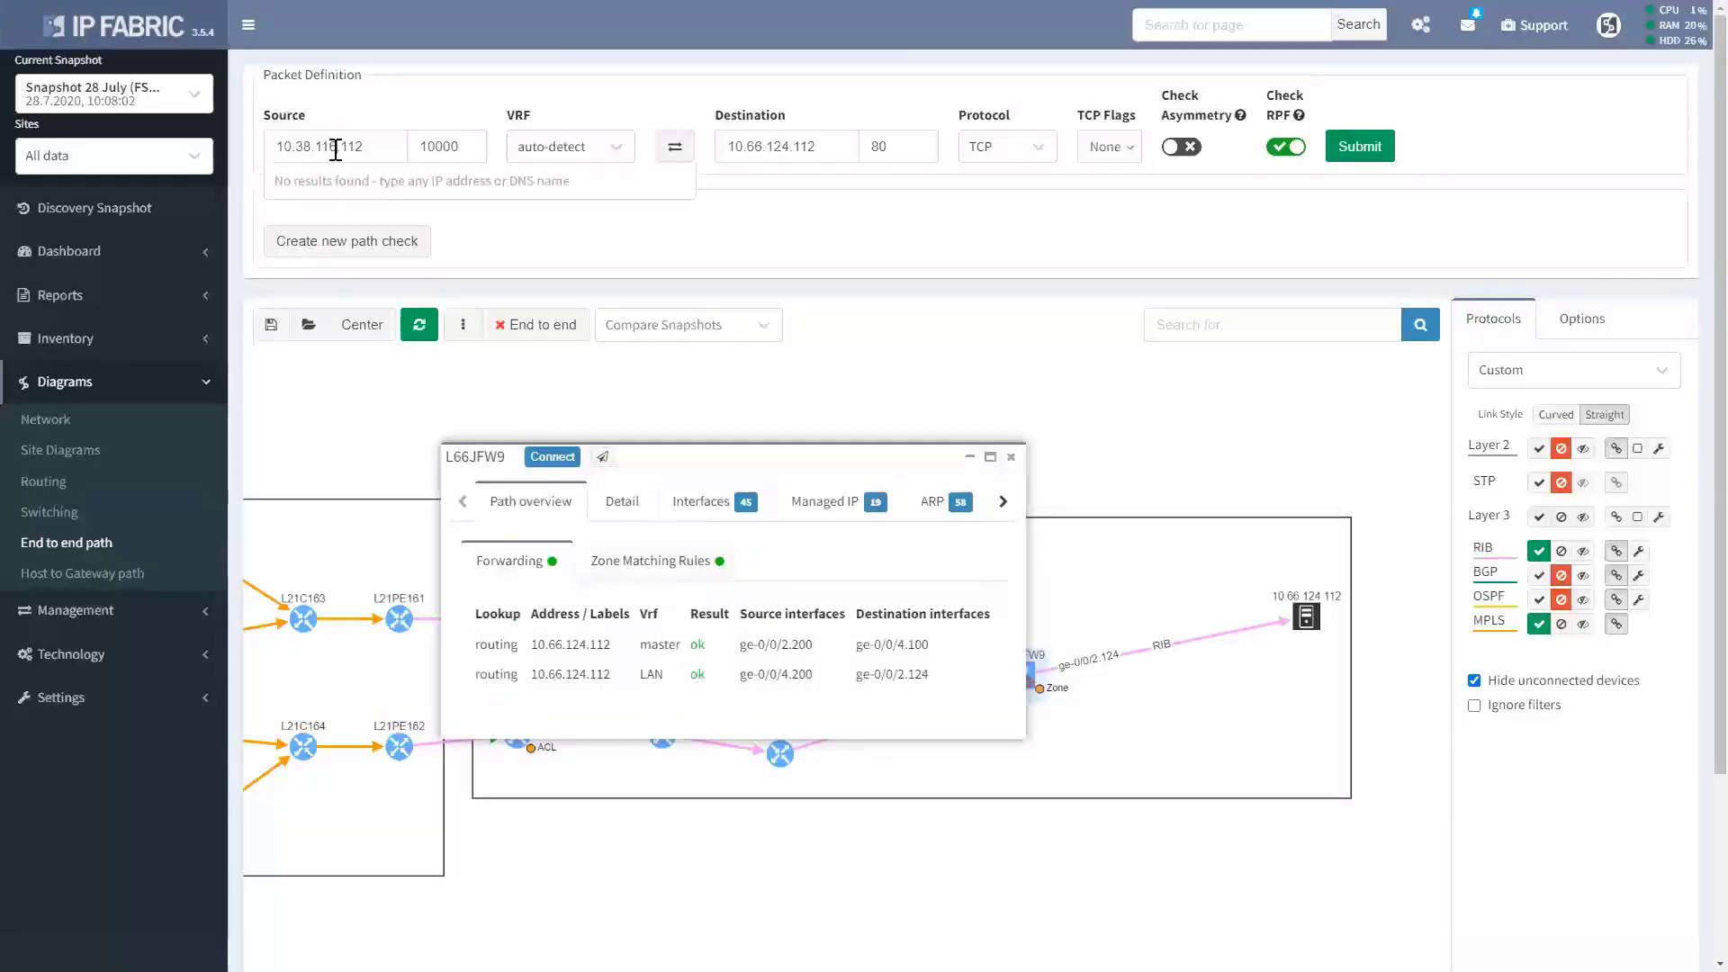
key(BackSpace)
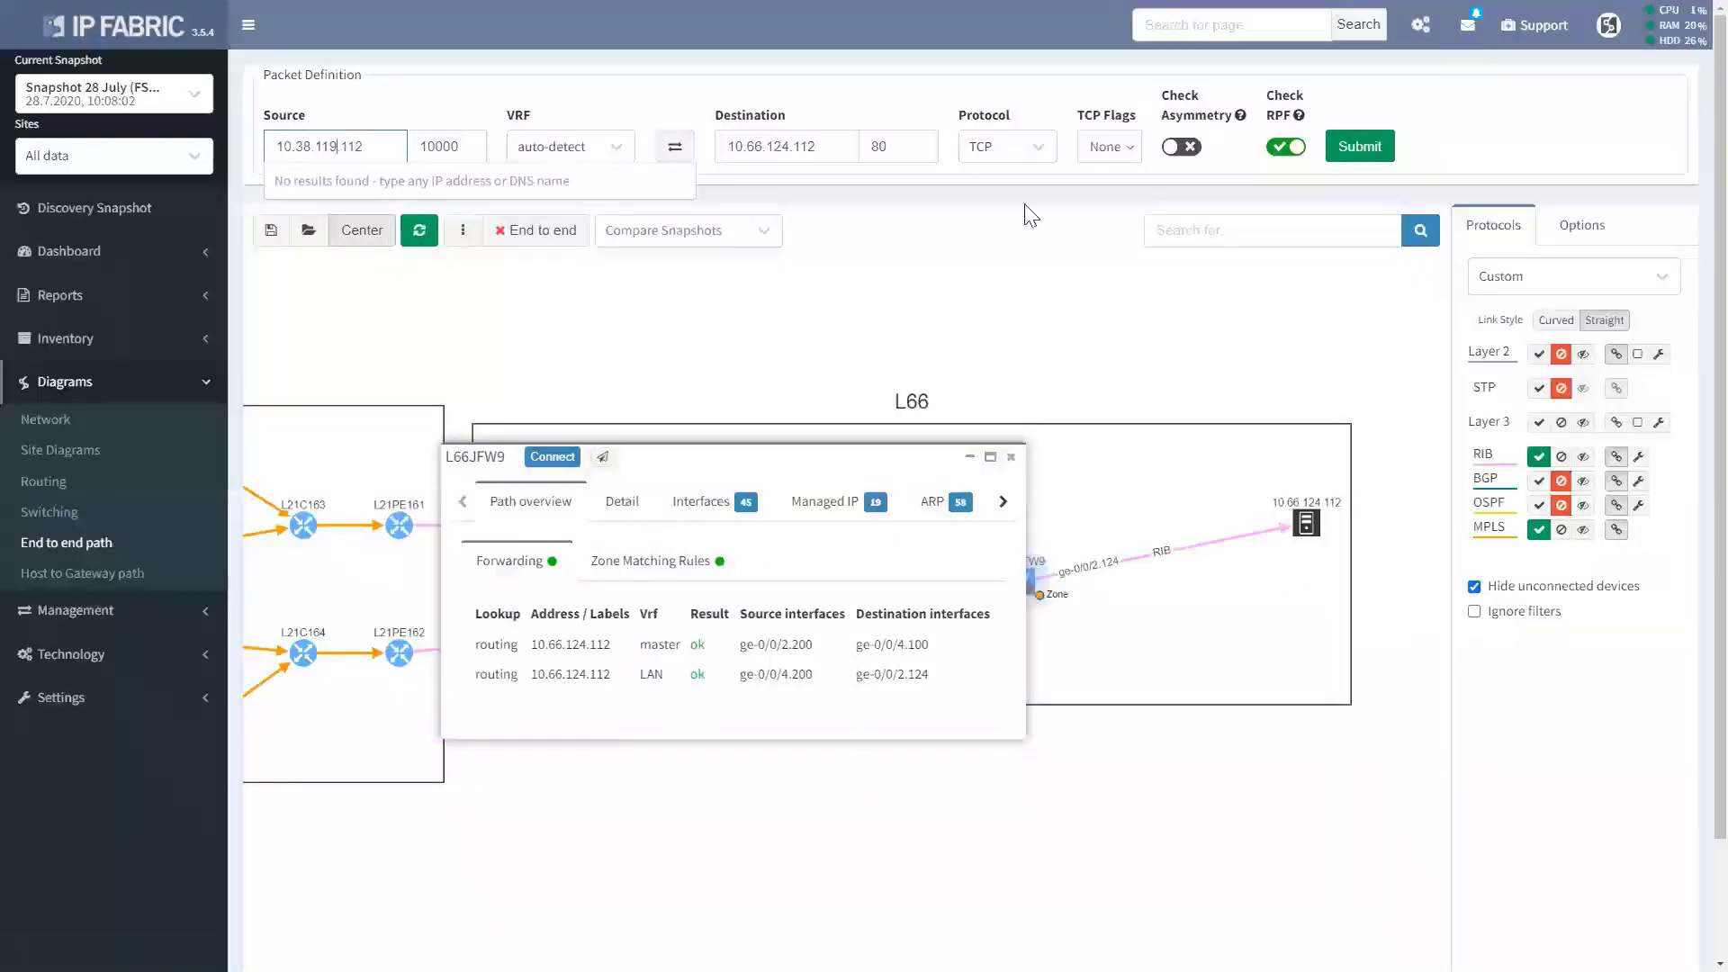
click(1357, 162)
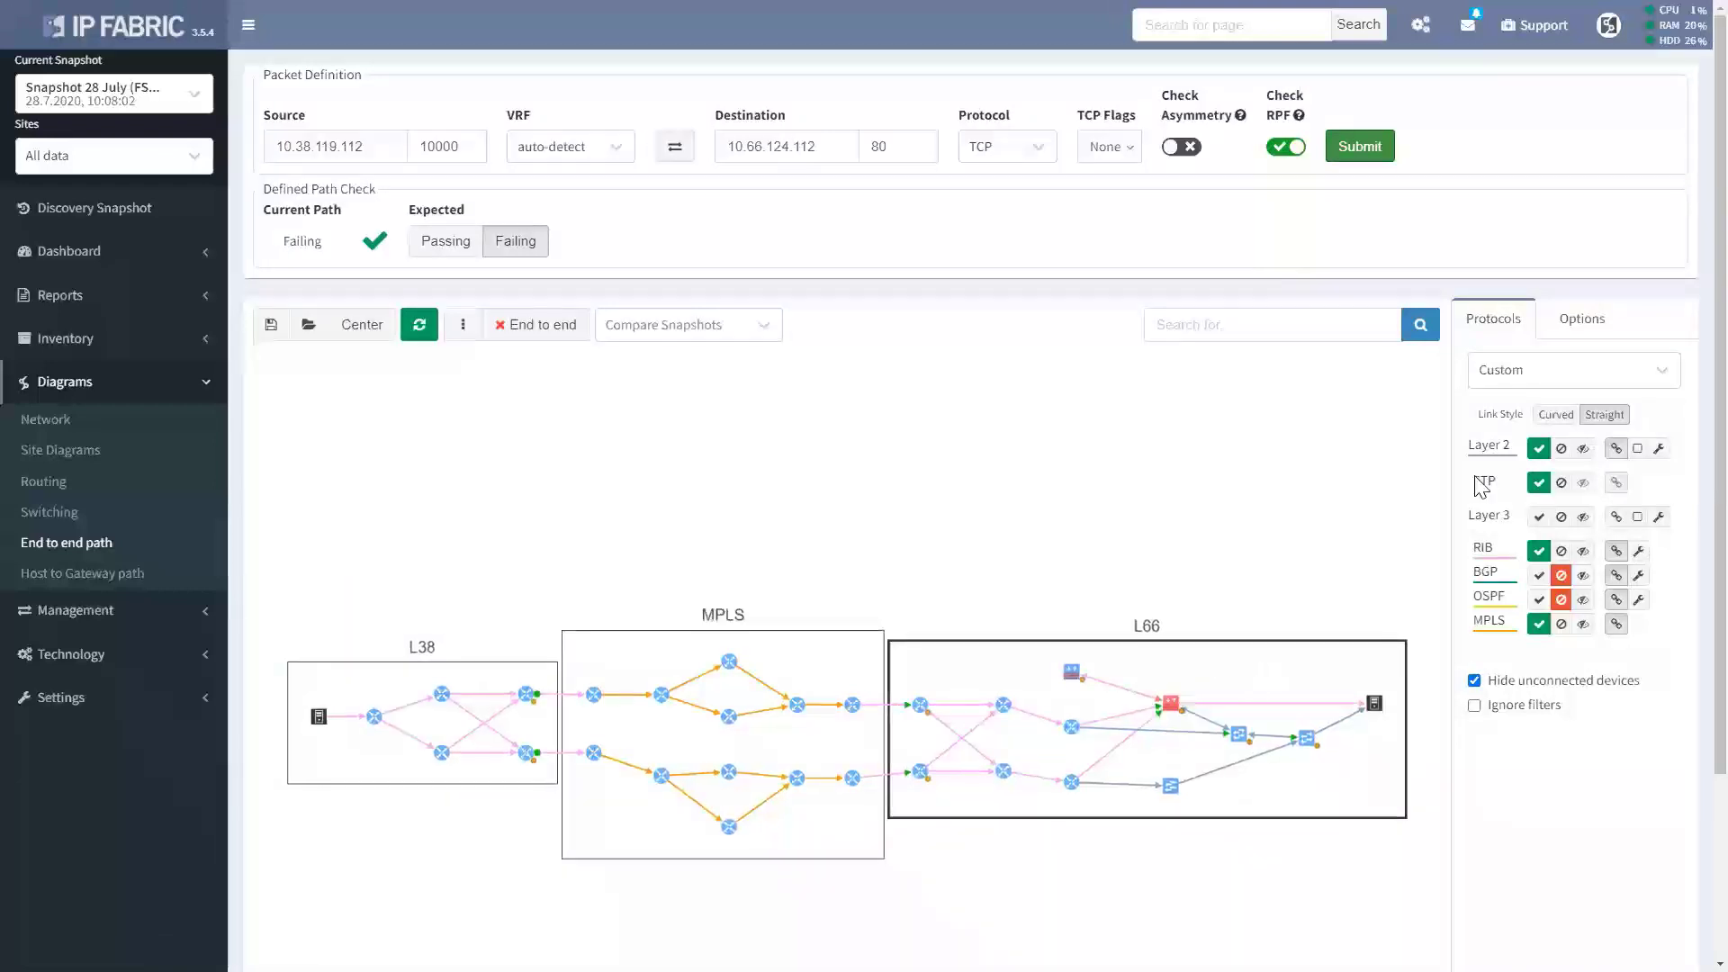
Hide Layer 2 links and open firewall L66JFW9's zone matching rules.
click(1563, 457)
scroll(1158, 738, up, 3)
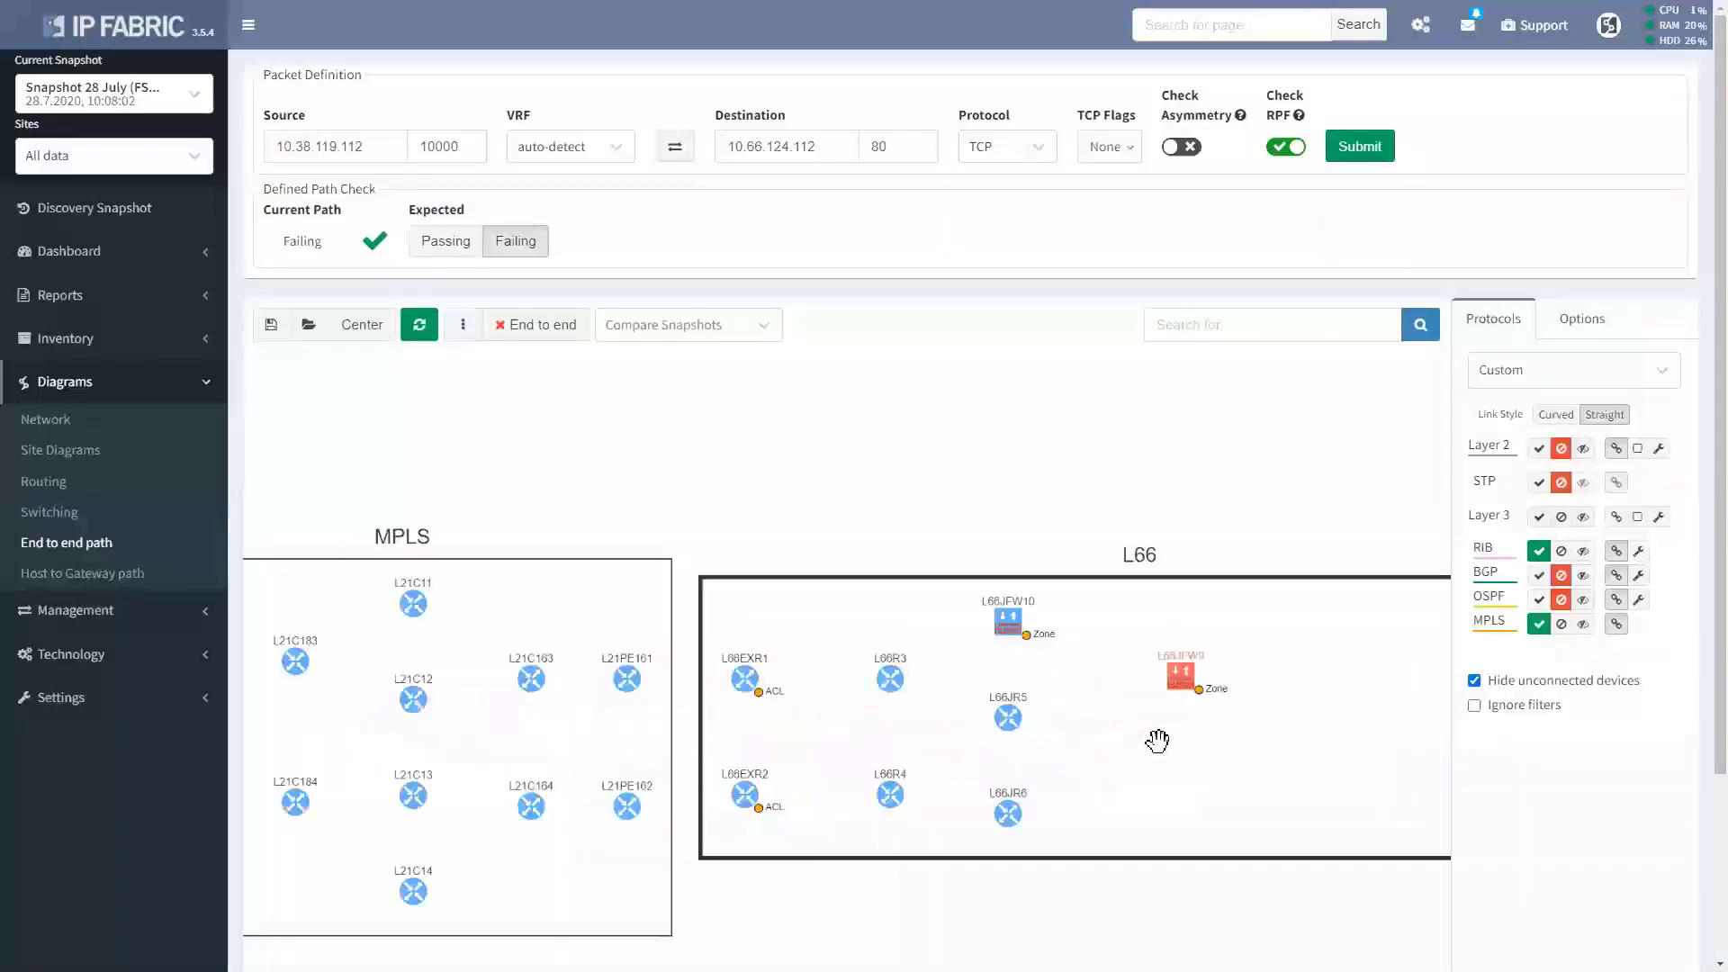
scroll(1157, 739, up, 2)
click(1192, 620)
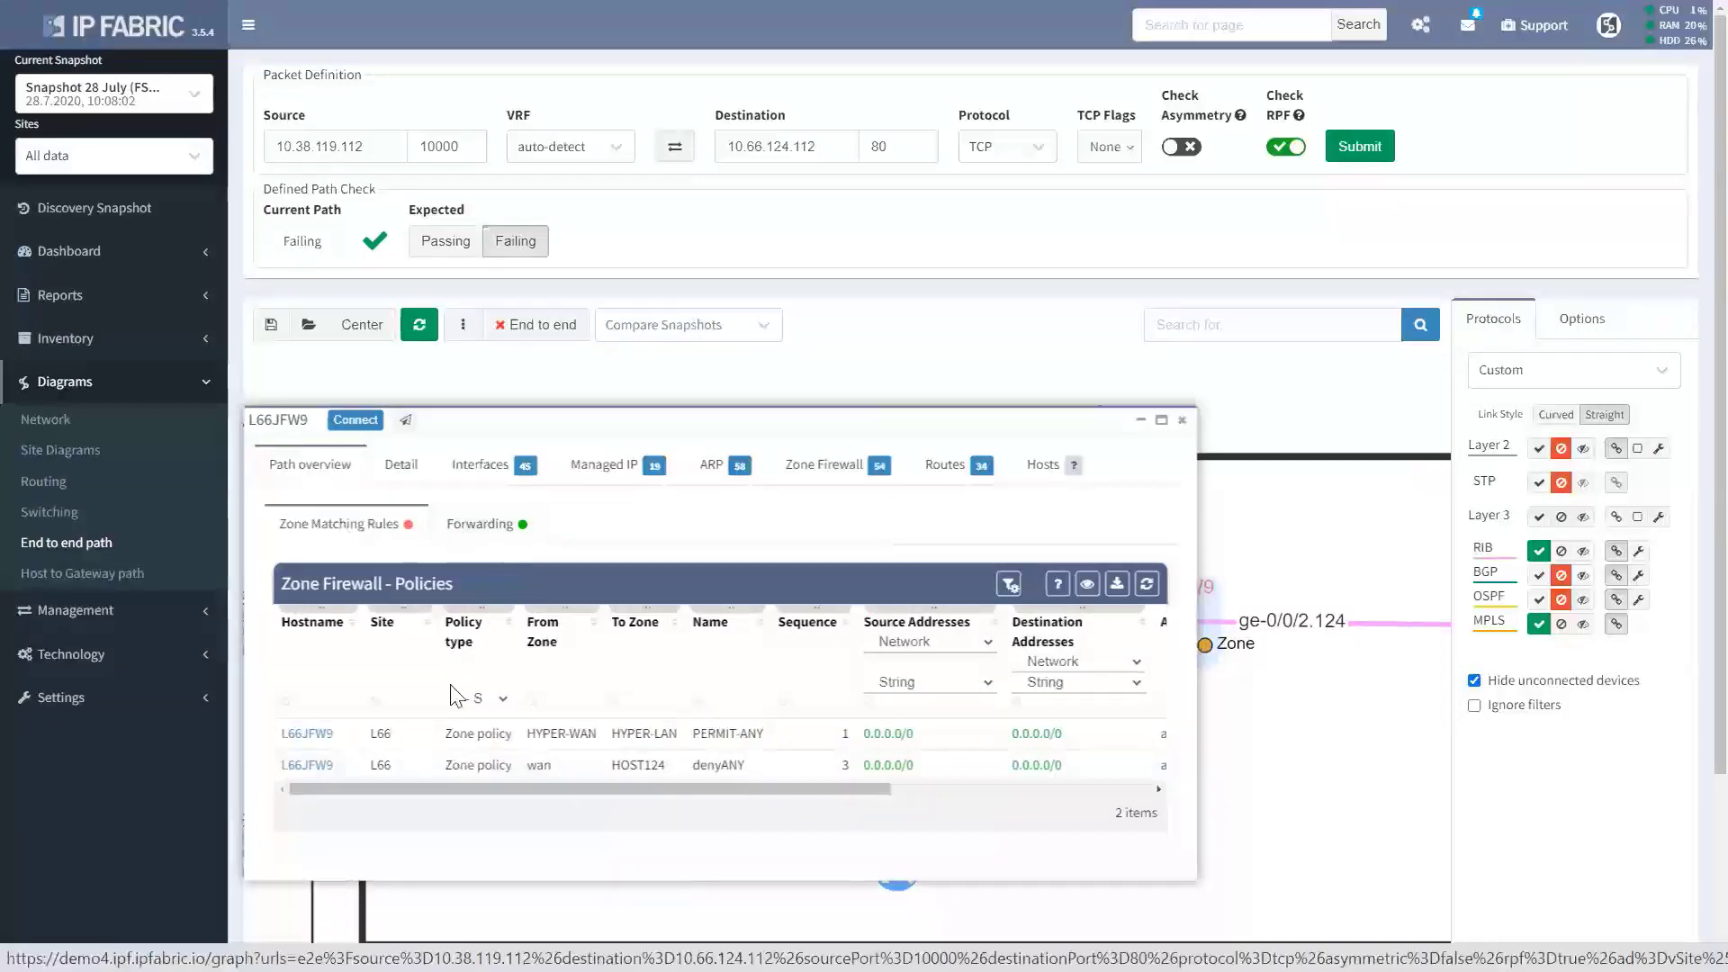
Filter L66JFW9's Zone Firewall policies by To Zone 'host12' to list the HOST124 policies.
drag(491, 782, 799, 799)
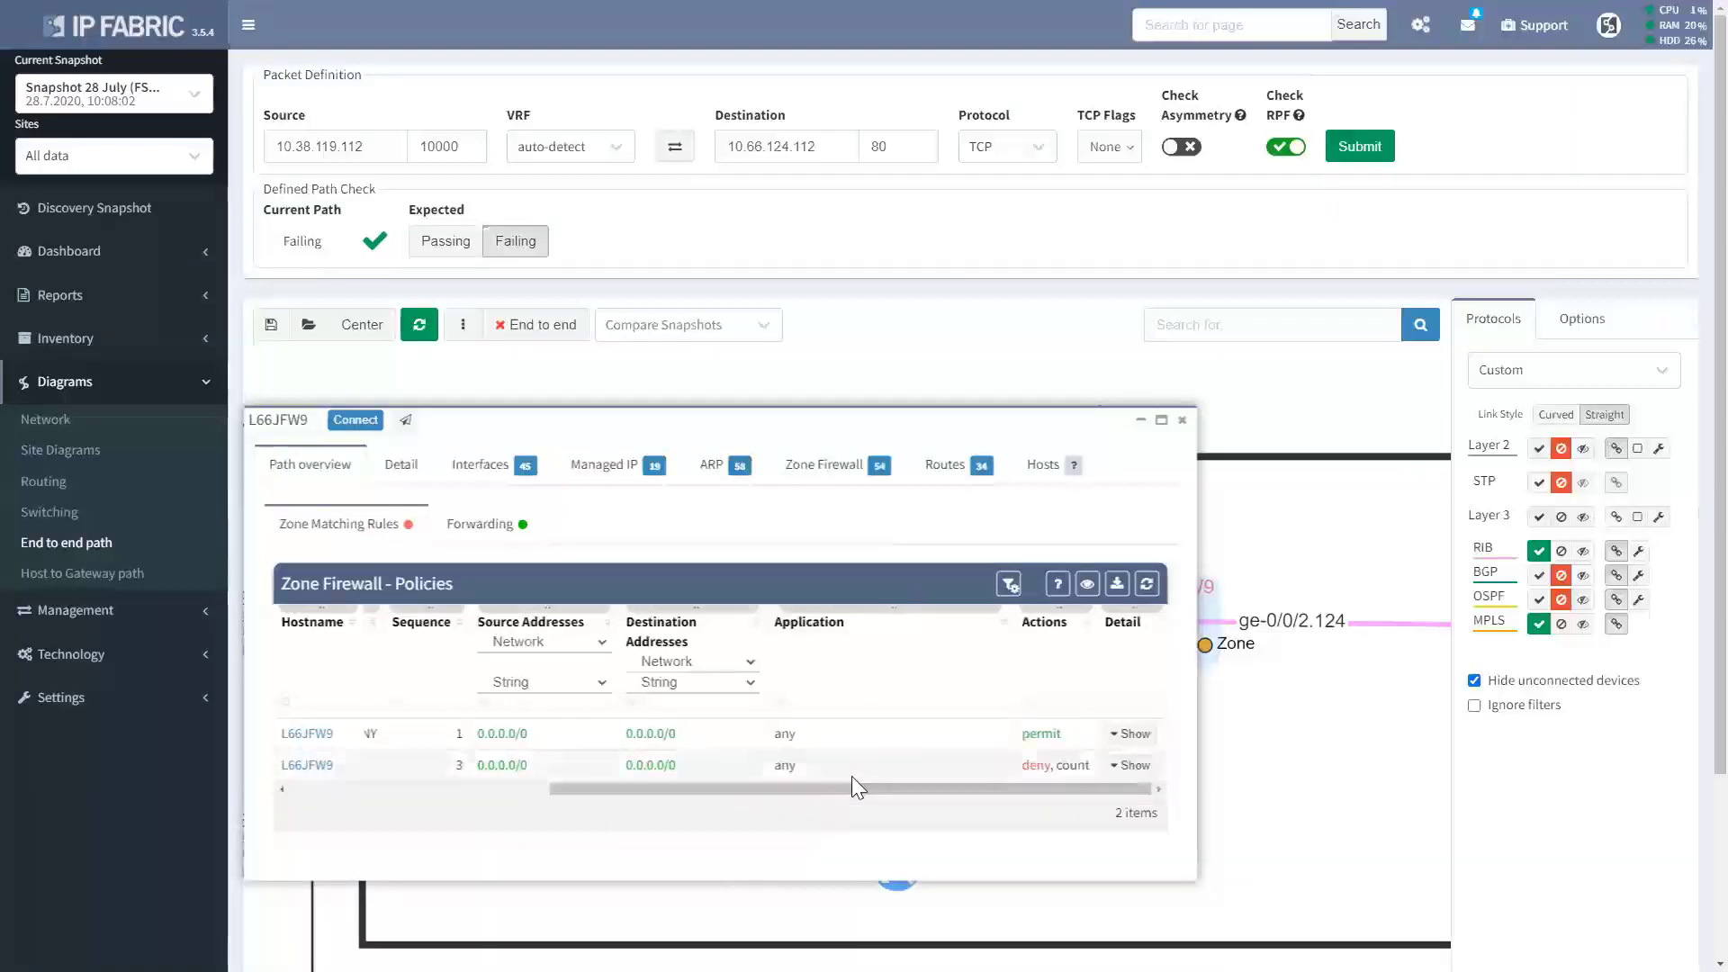
drag(651, 790, 351, 792)
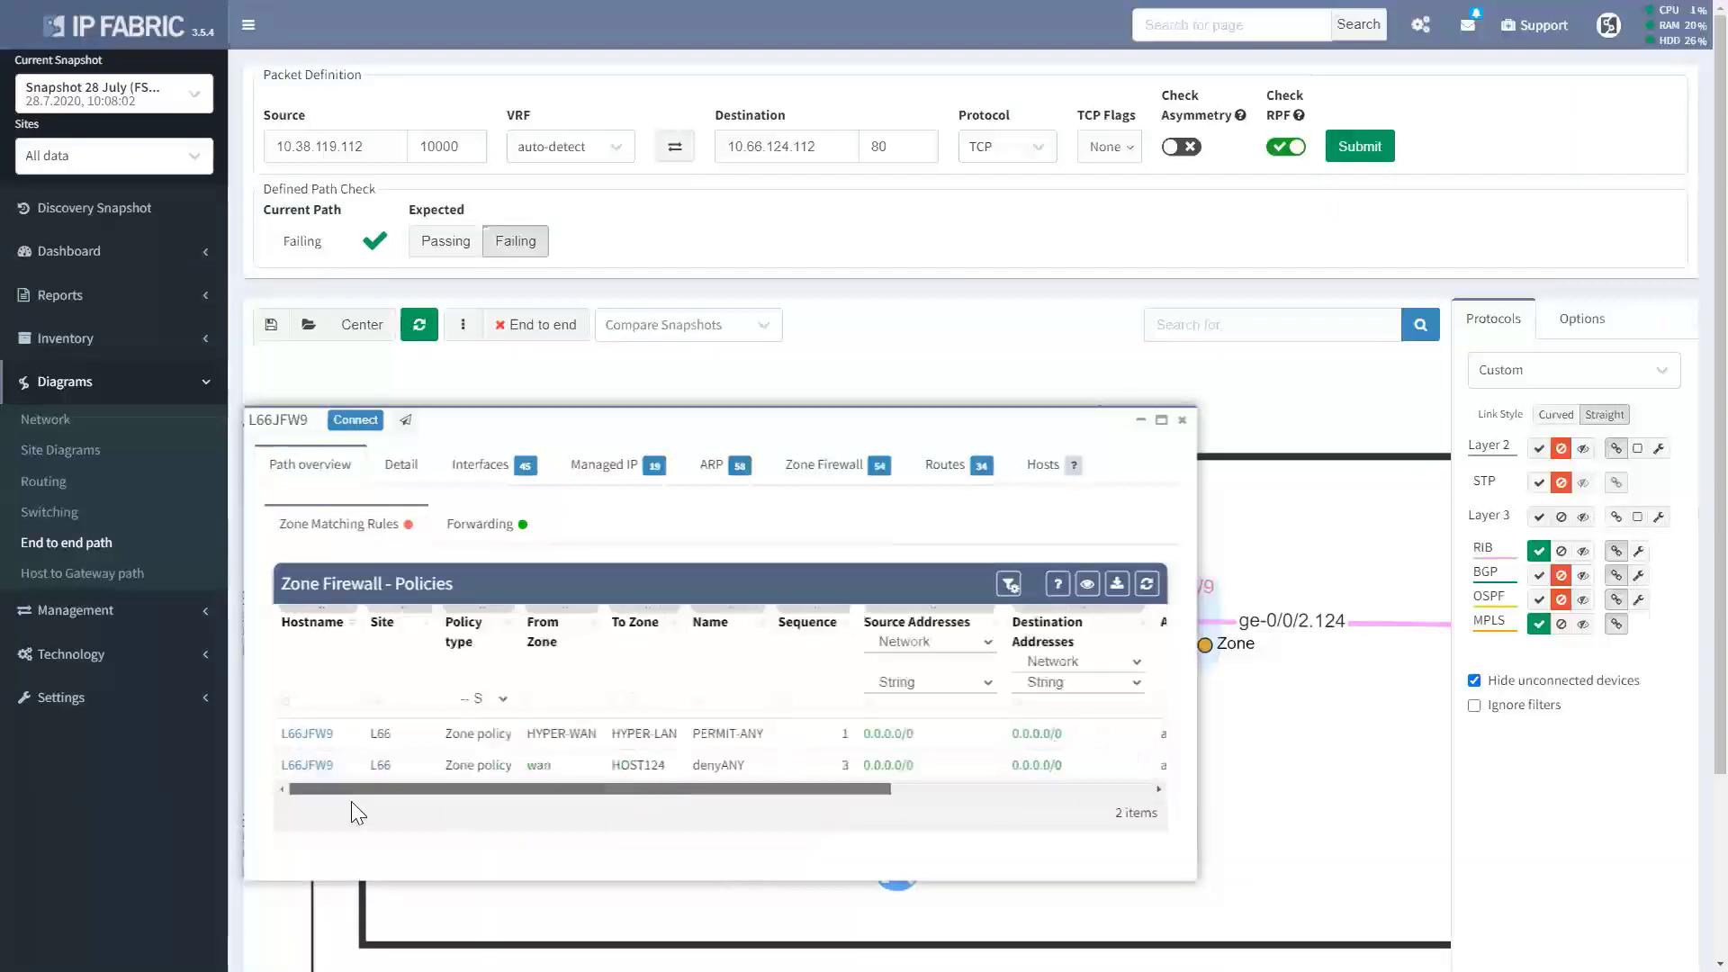
click(833, 472)
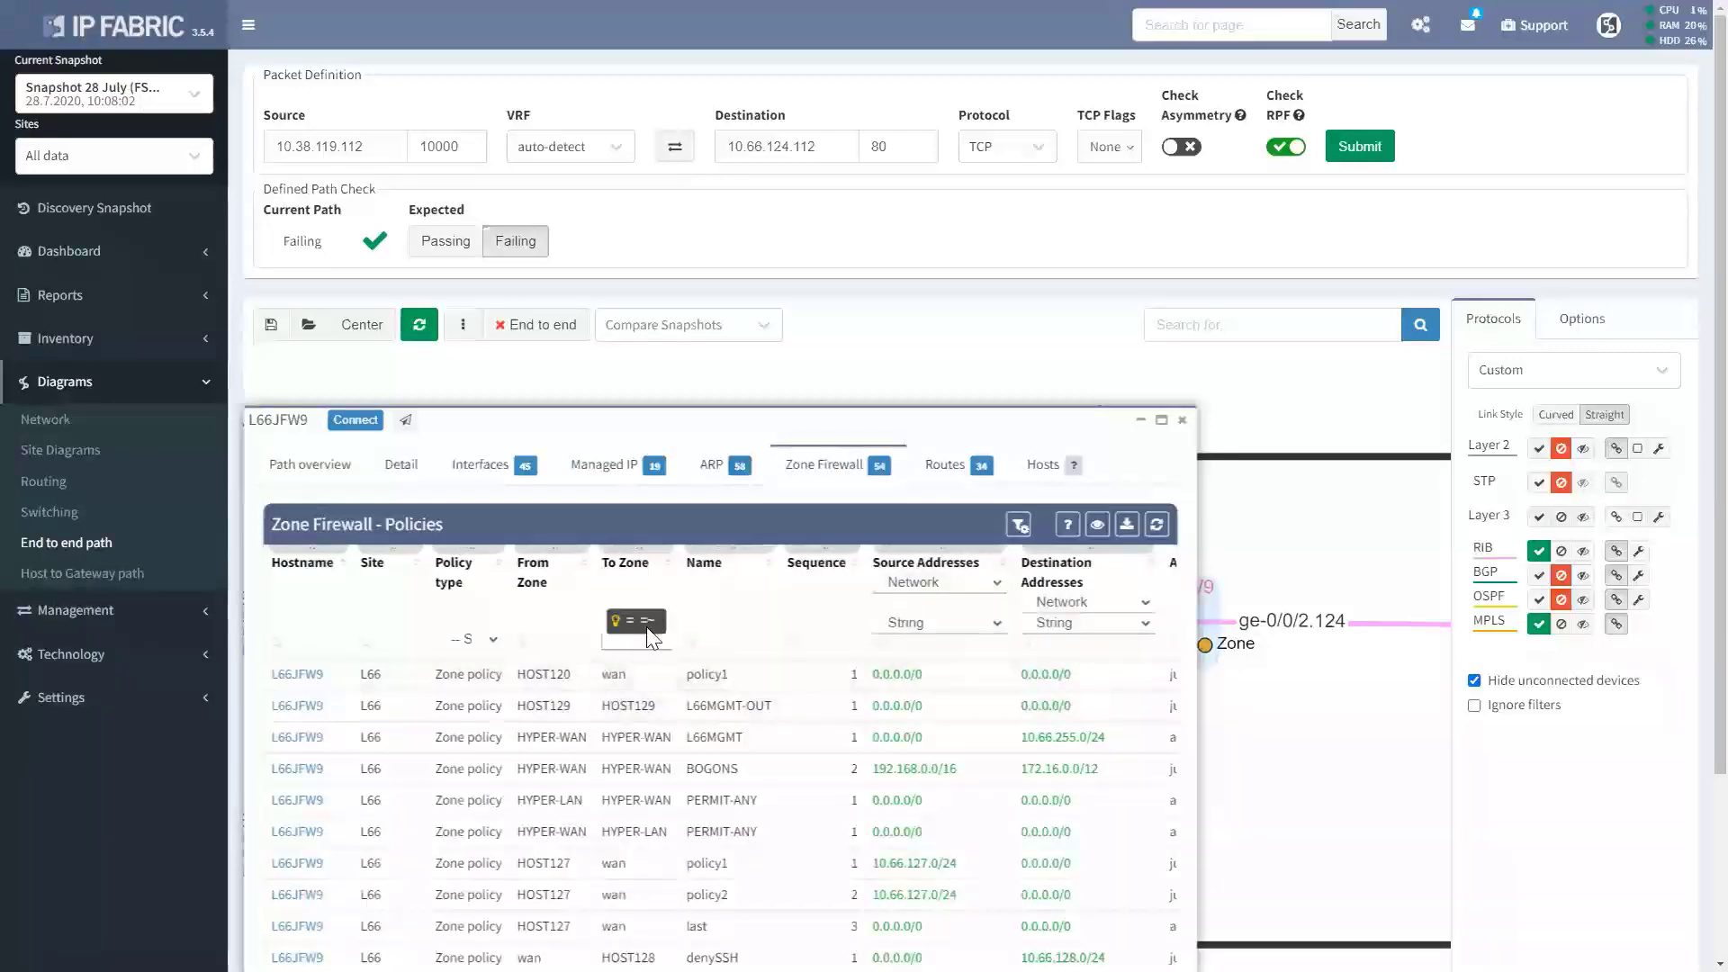
text(host124)
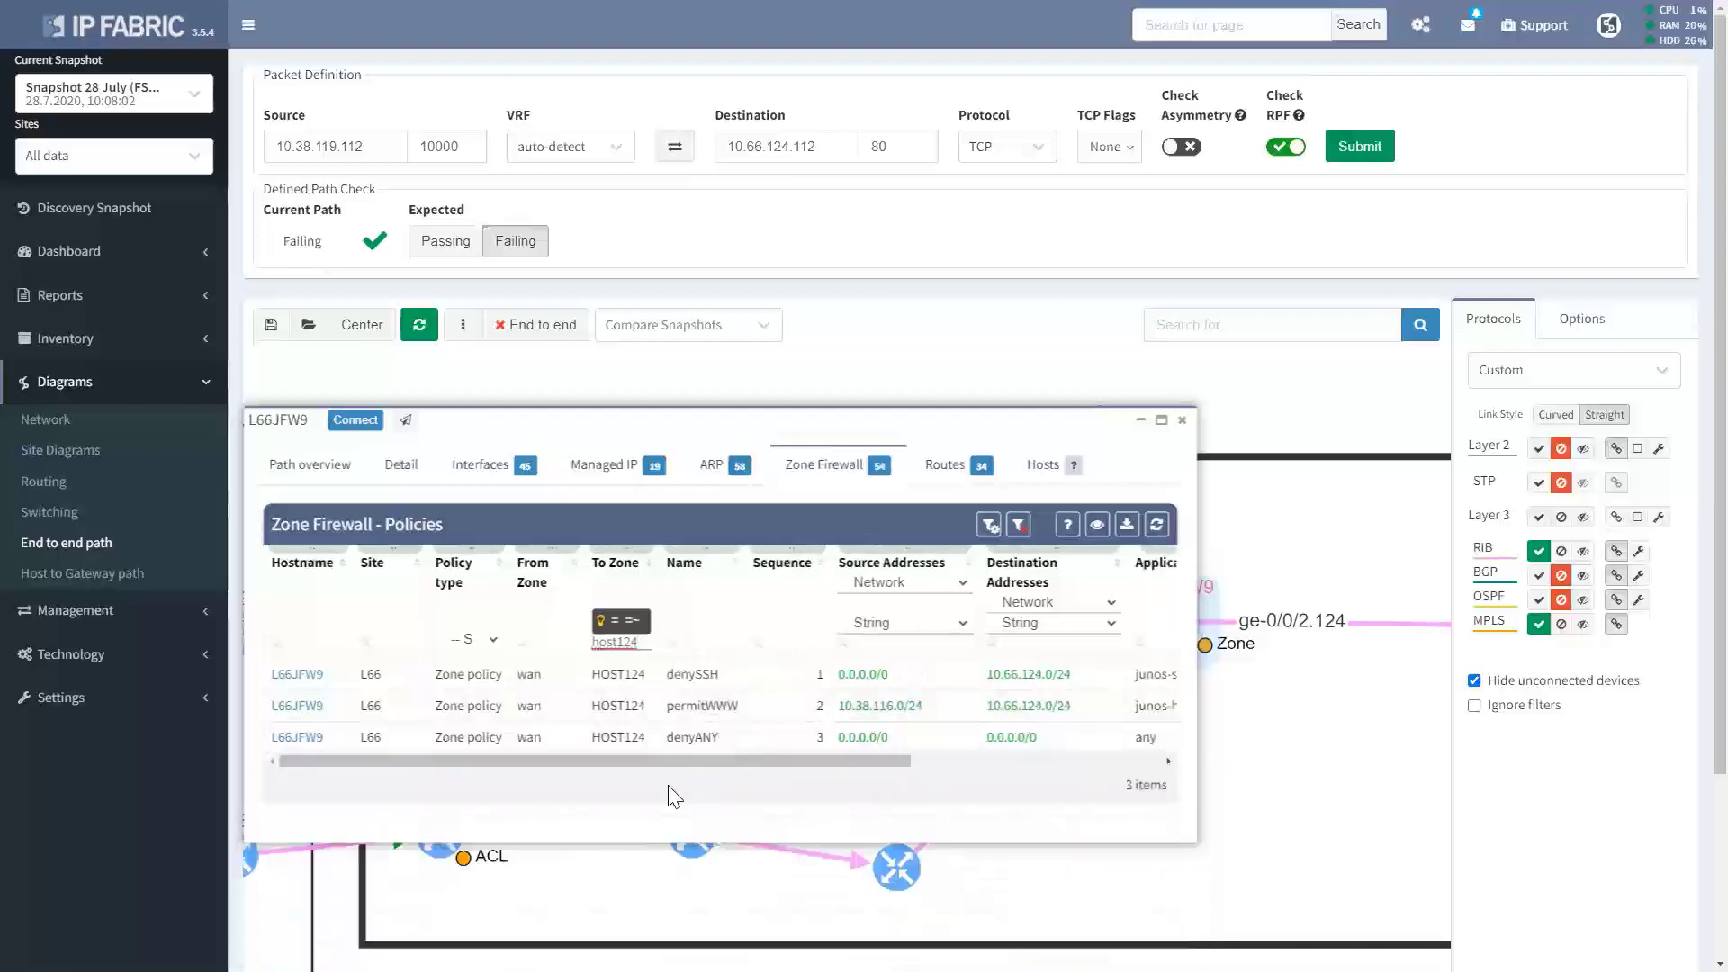
drag(664, 763, 741, 769)
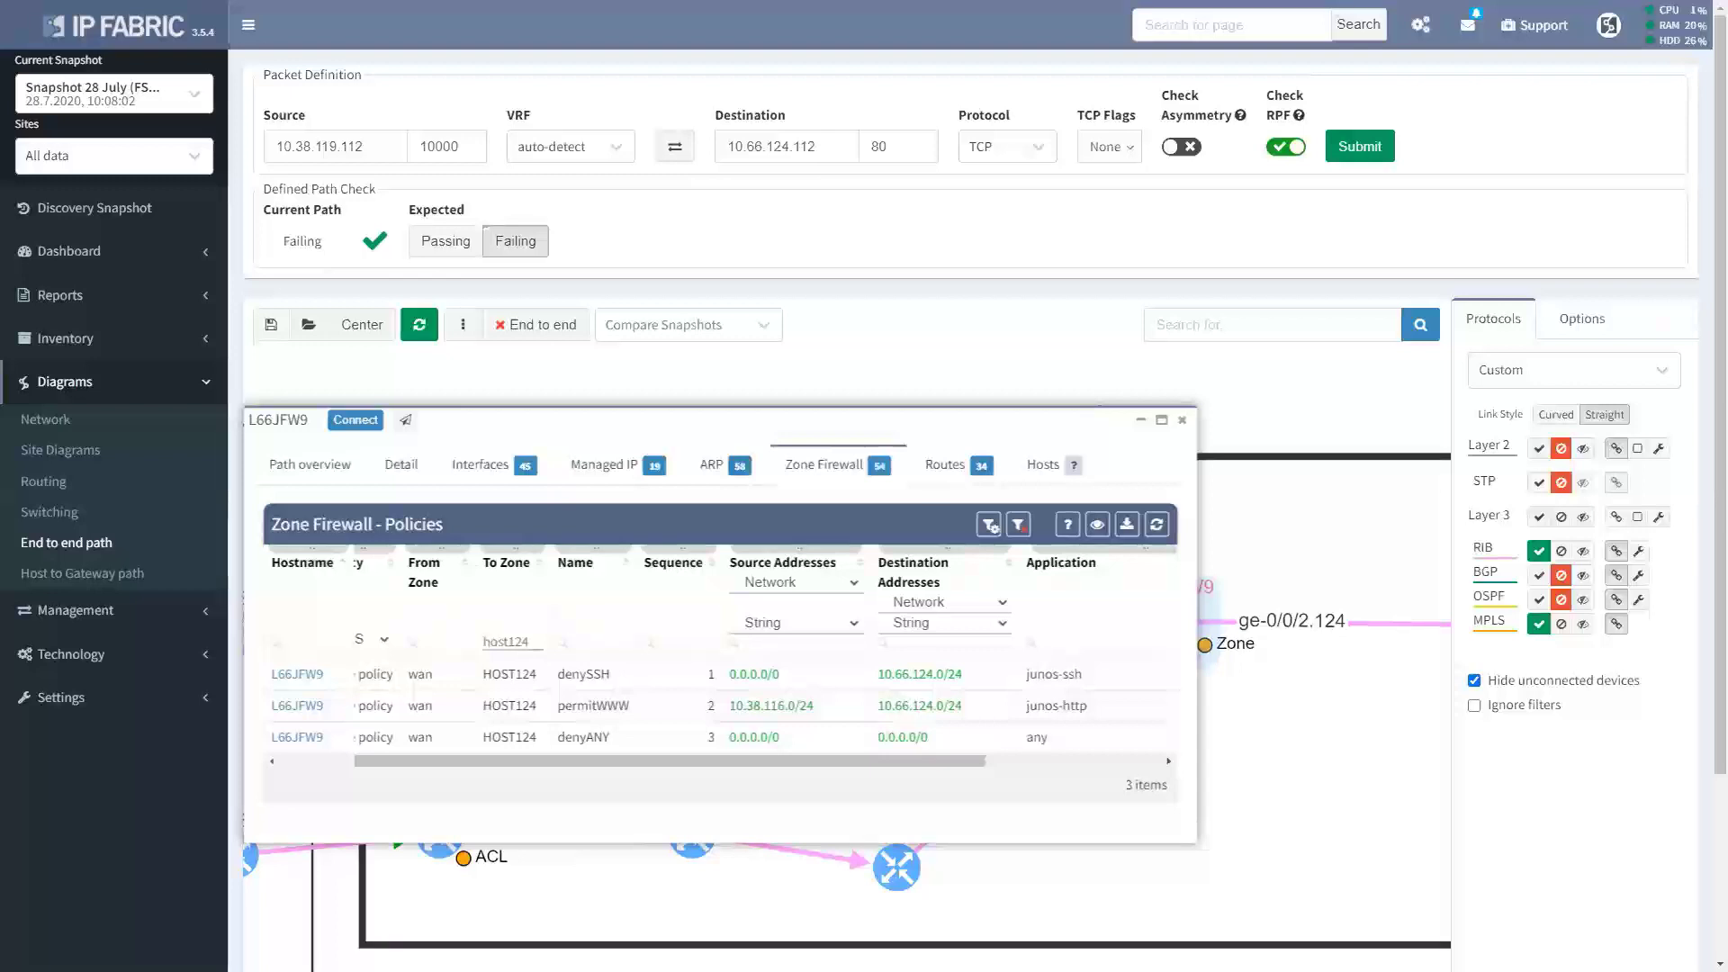
Close the L66JFW9 details window to return to the path diagram.
click(1181, 421)
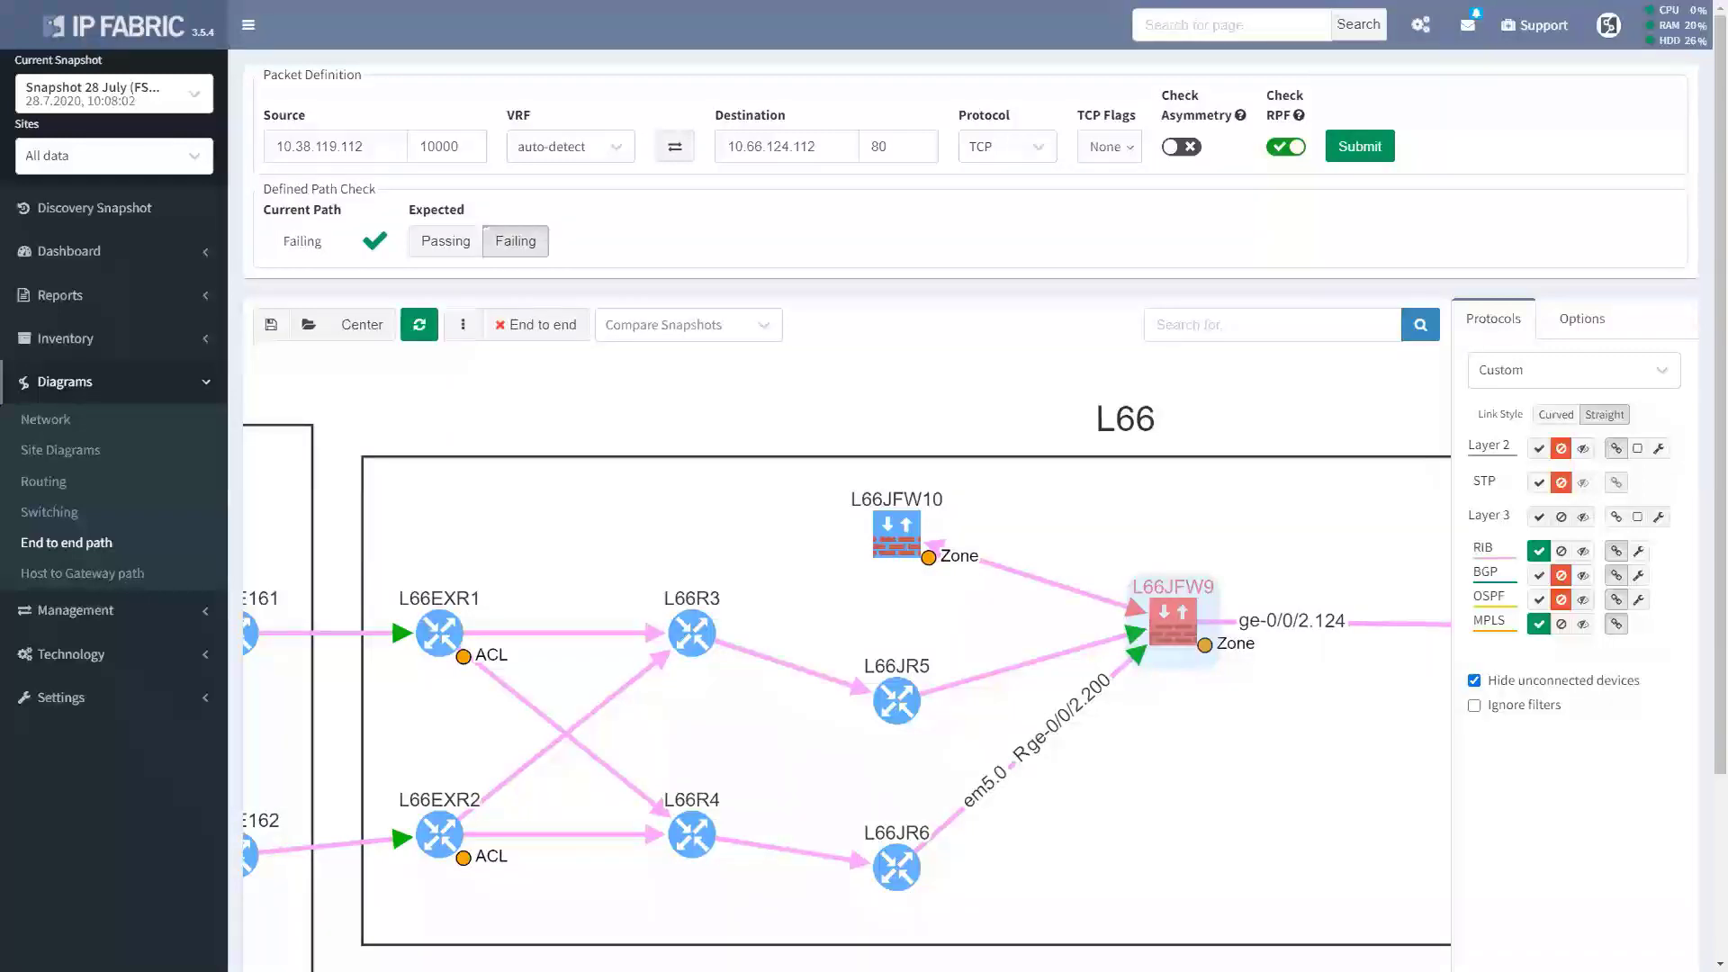
Start a duplicate PuTTY session to firewall L66JFW9.
key(alt+Tab)
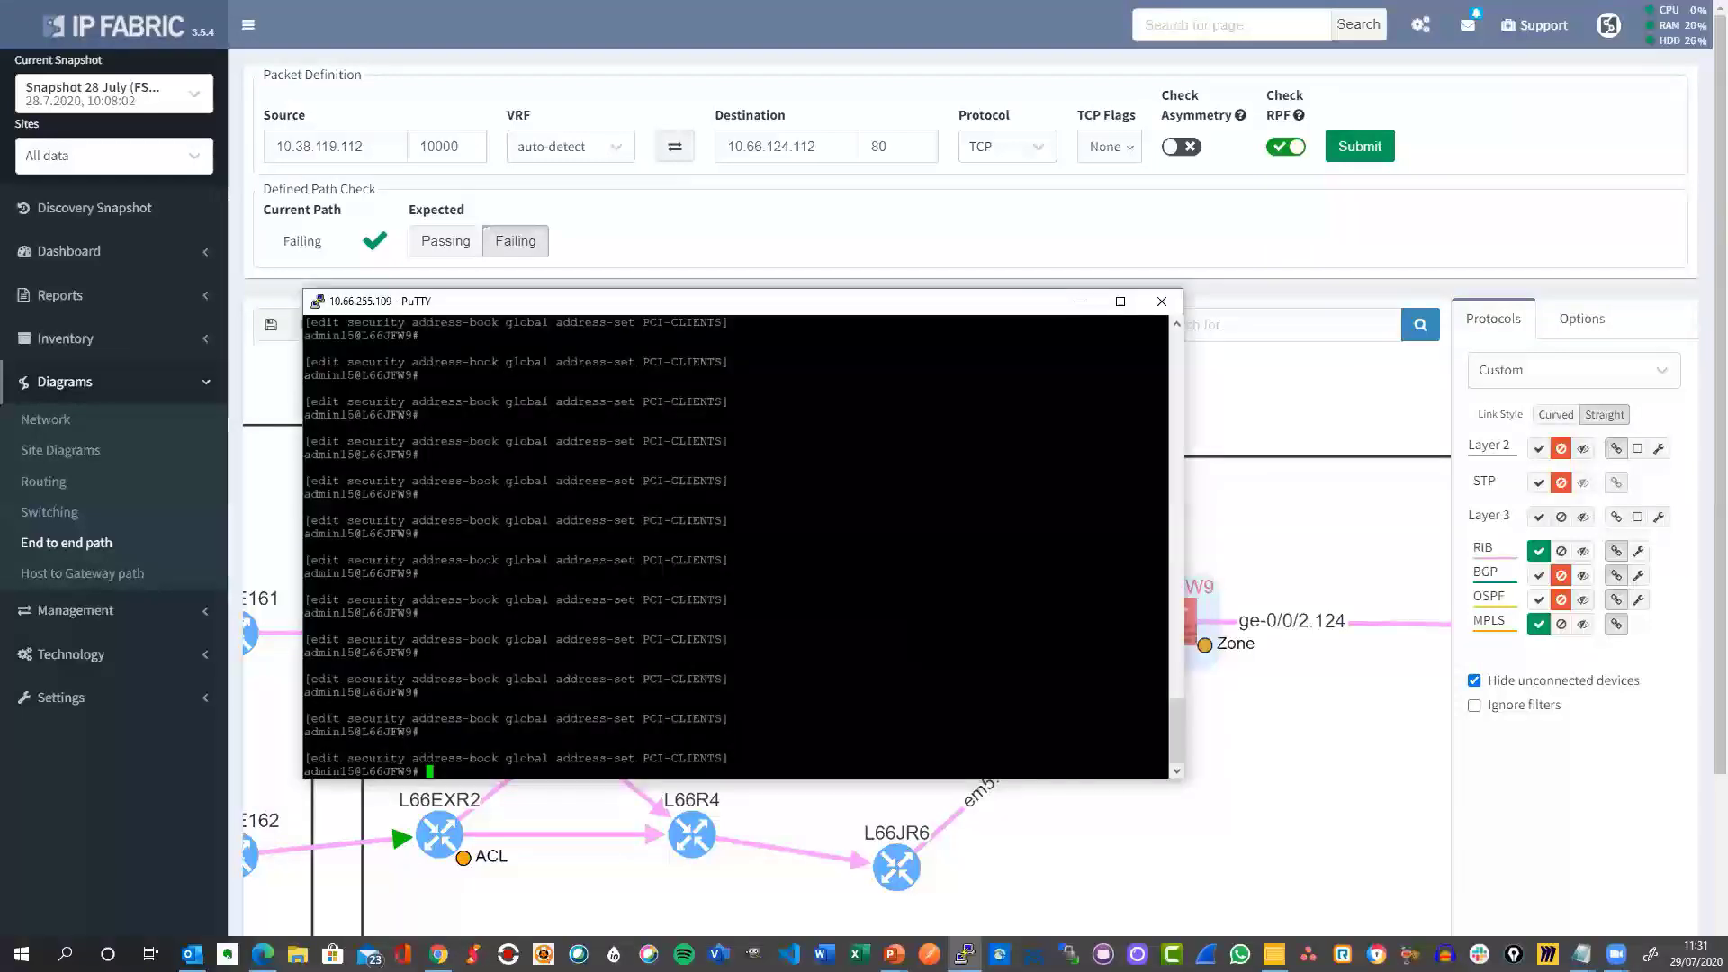
double_click(772, 624)
click(772, 624)
click(318, 306)
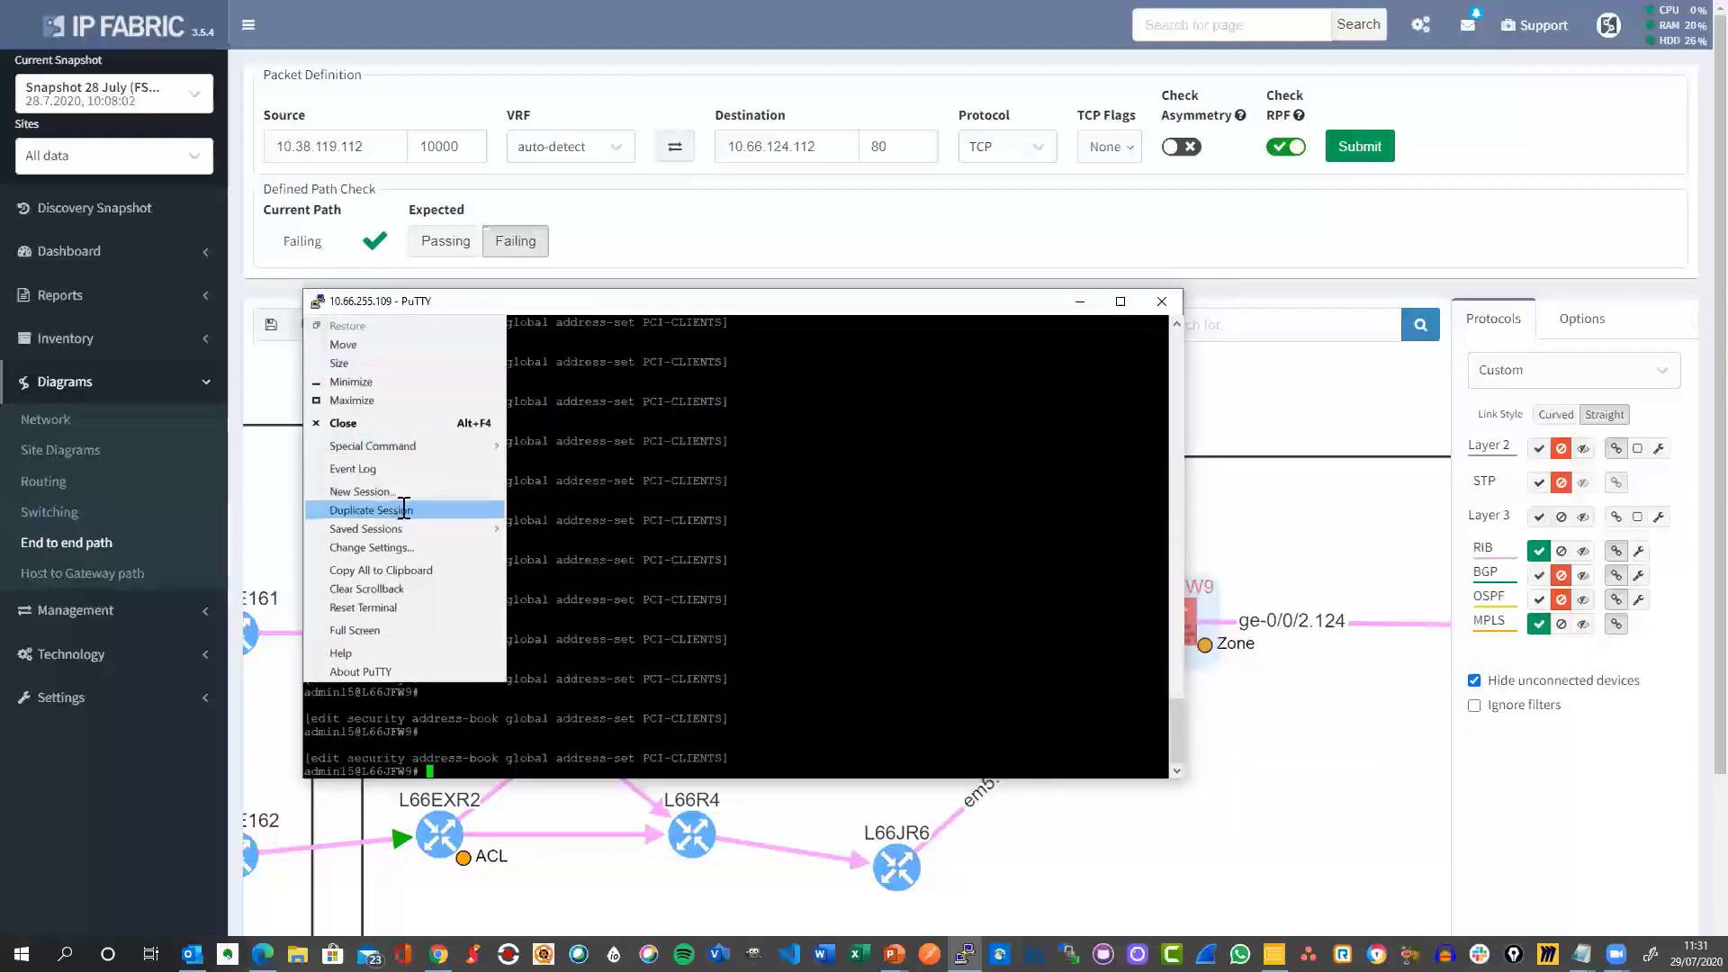
click(370, 510)
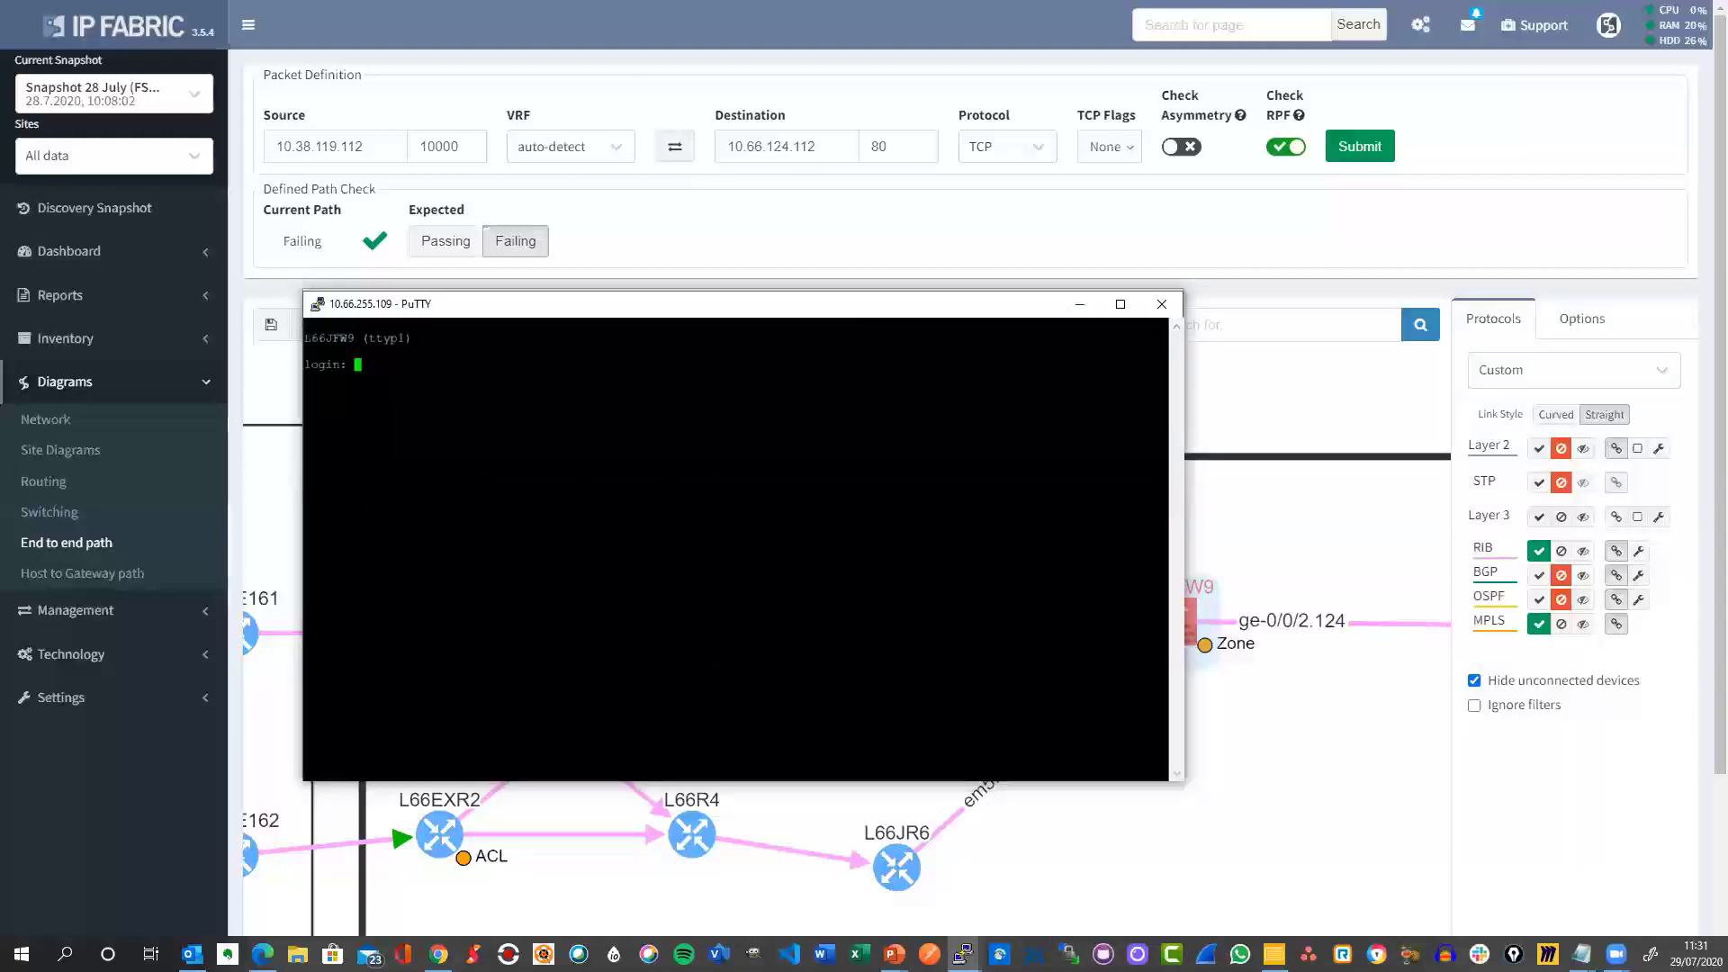
Log in with the admin username and enter Junos configuration mode.
key(Return)
key(Return)
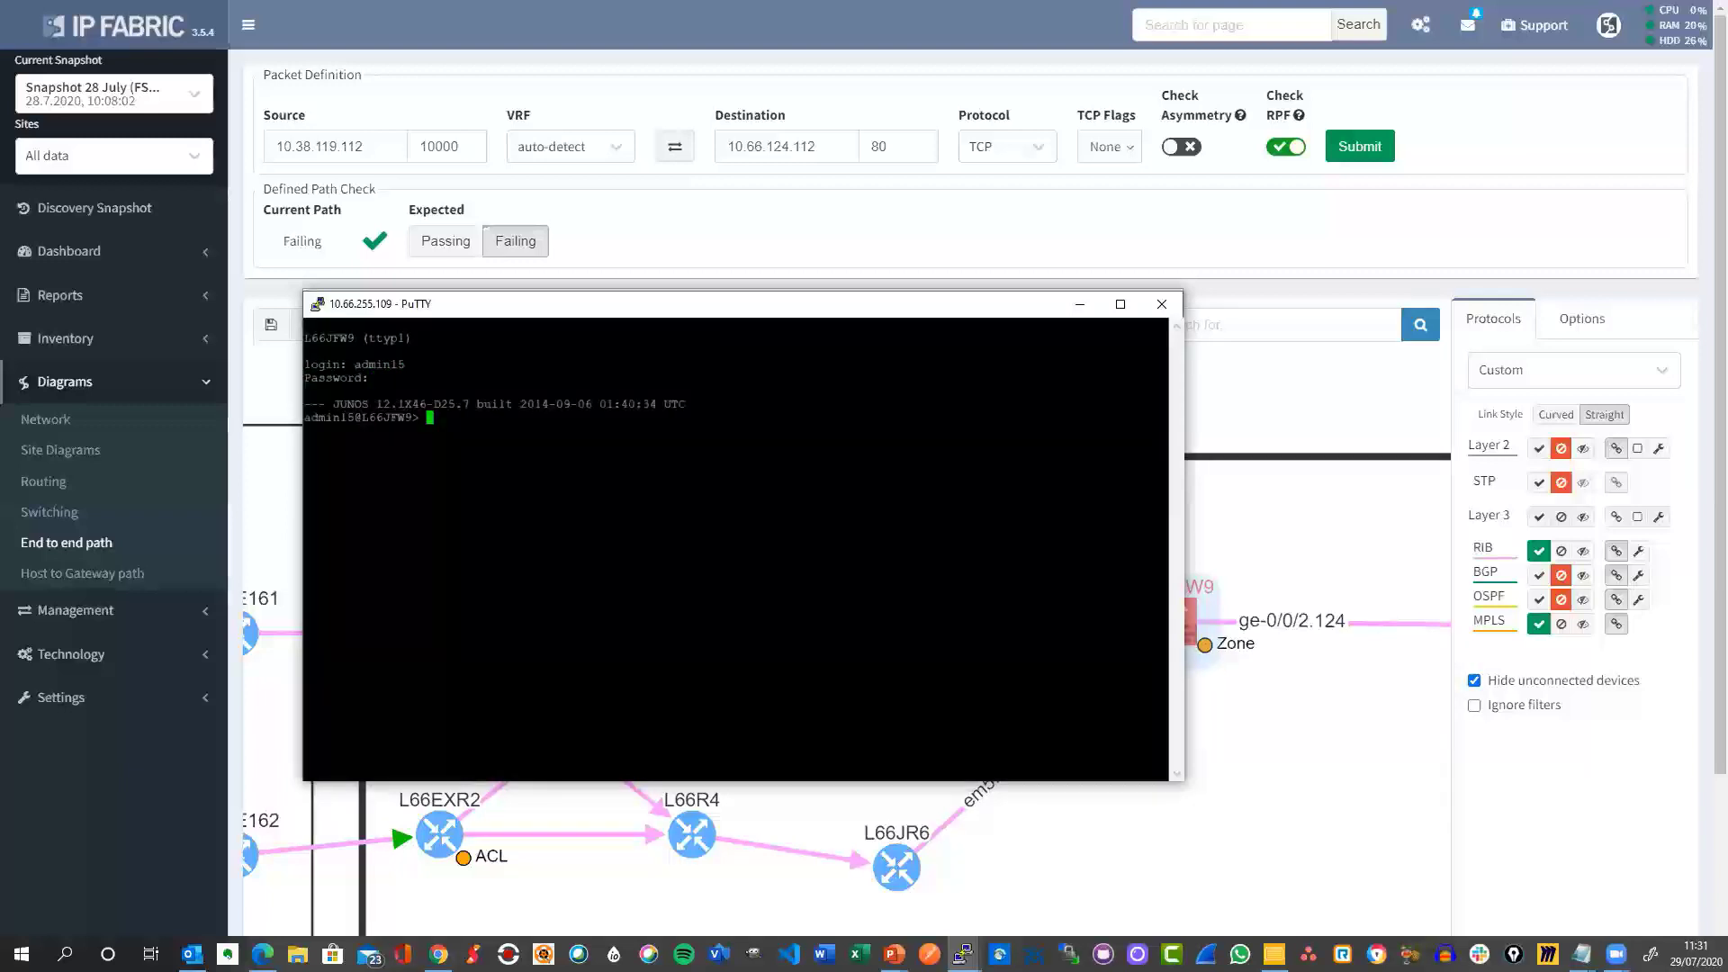
key(Return)
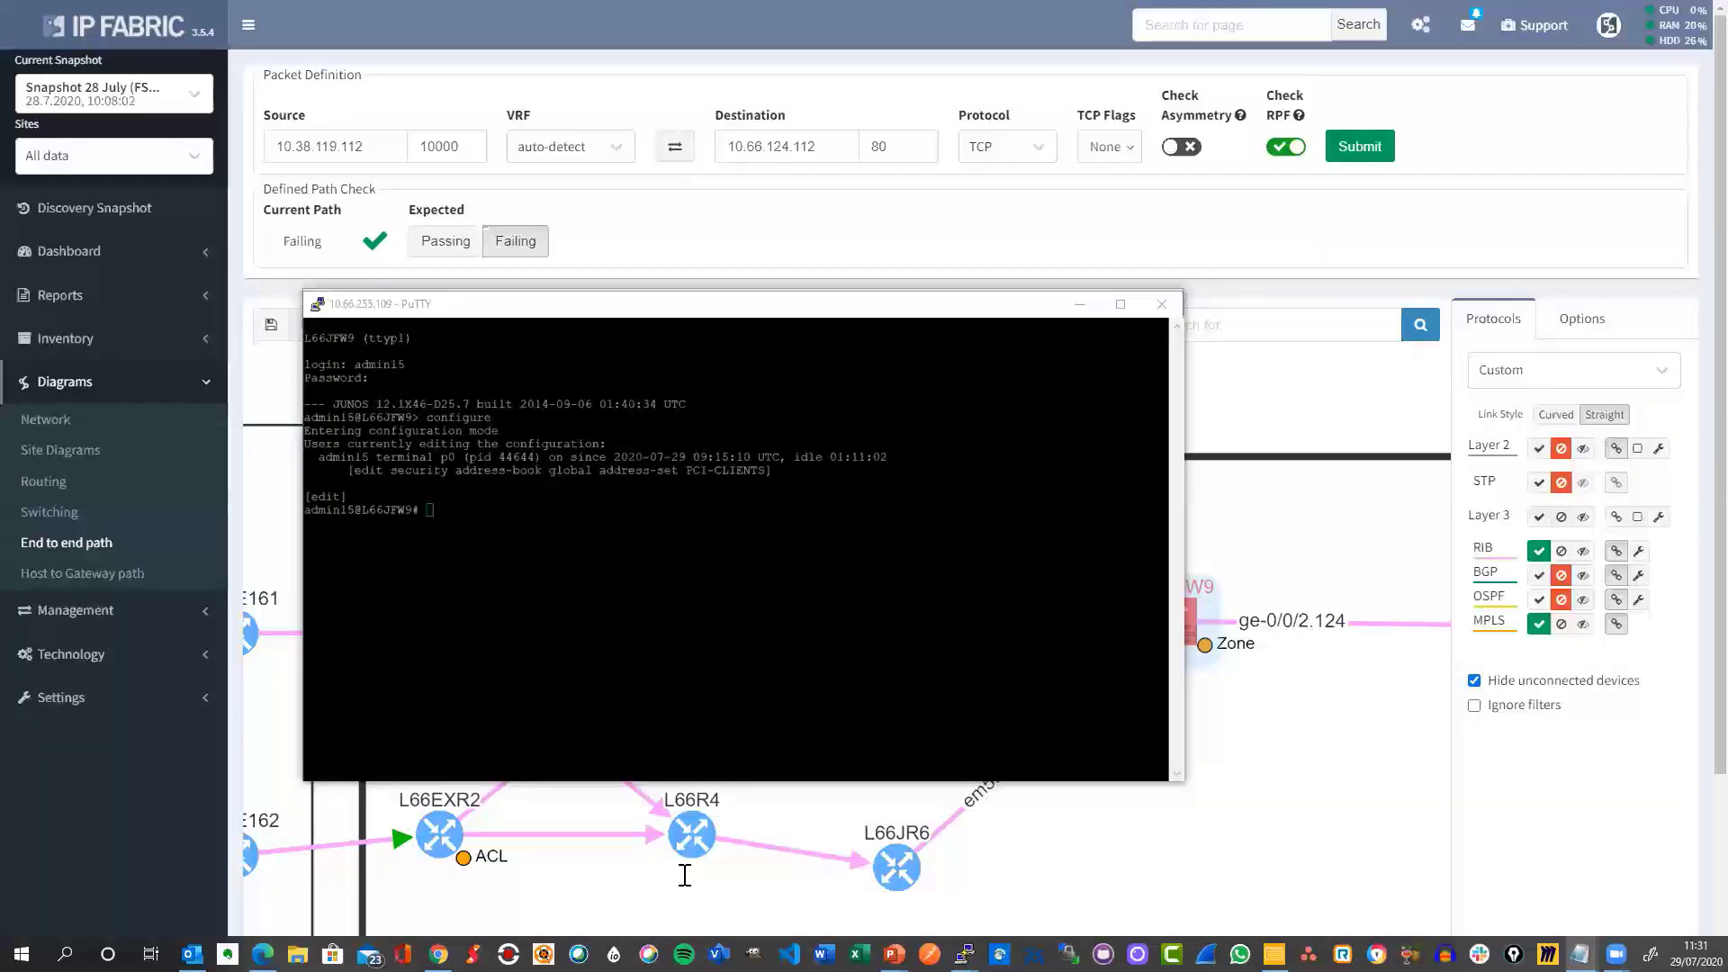
Enter the global security address-book hierarchy with 'edit security address-book global'.
click(964, 954)
text(edit )
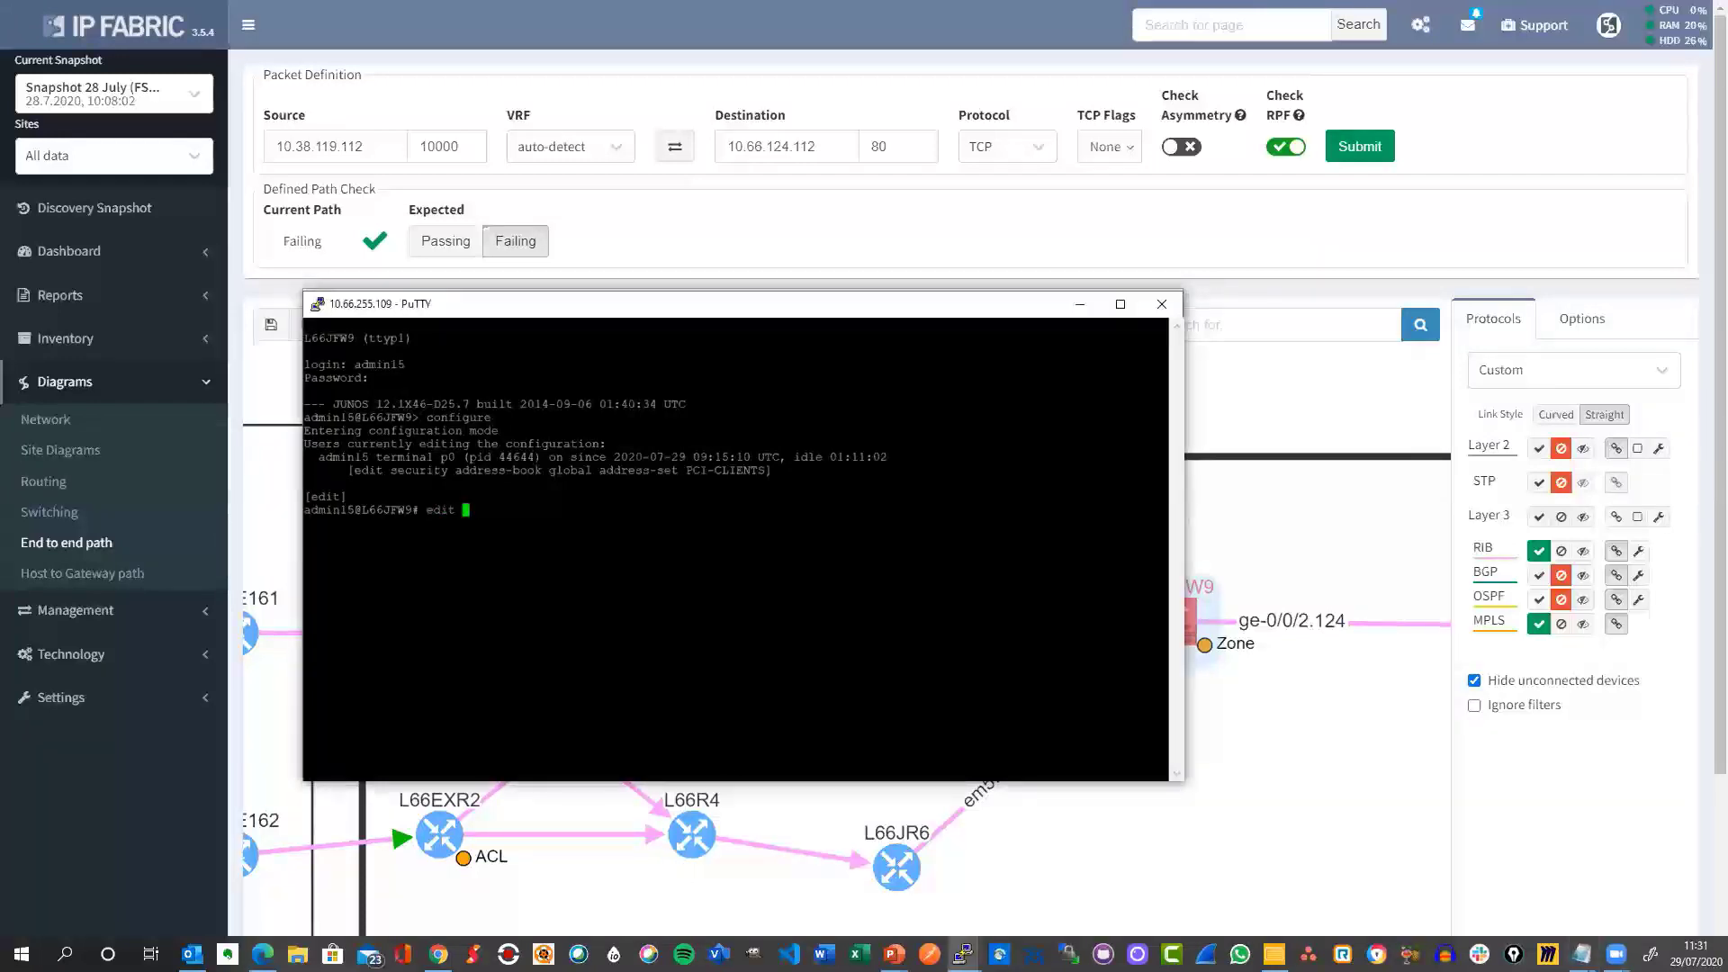
text(security address-book ggloba)
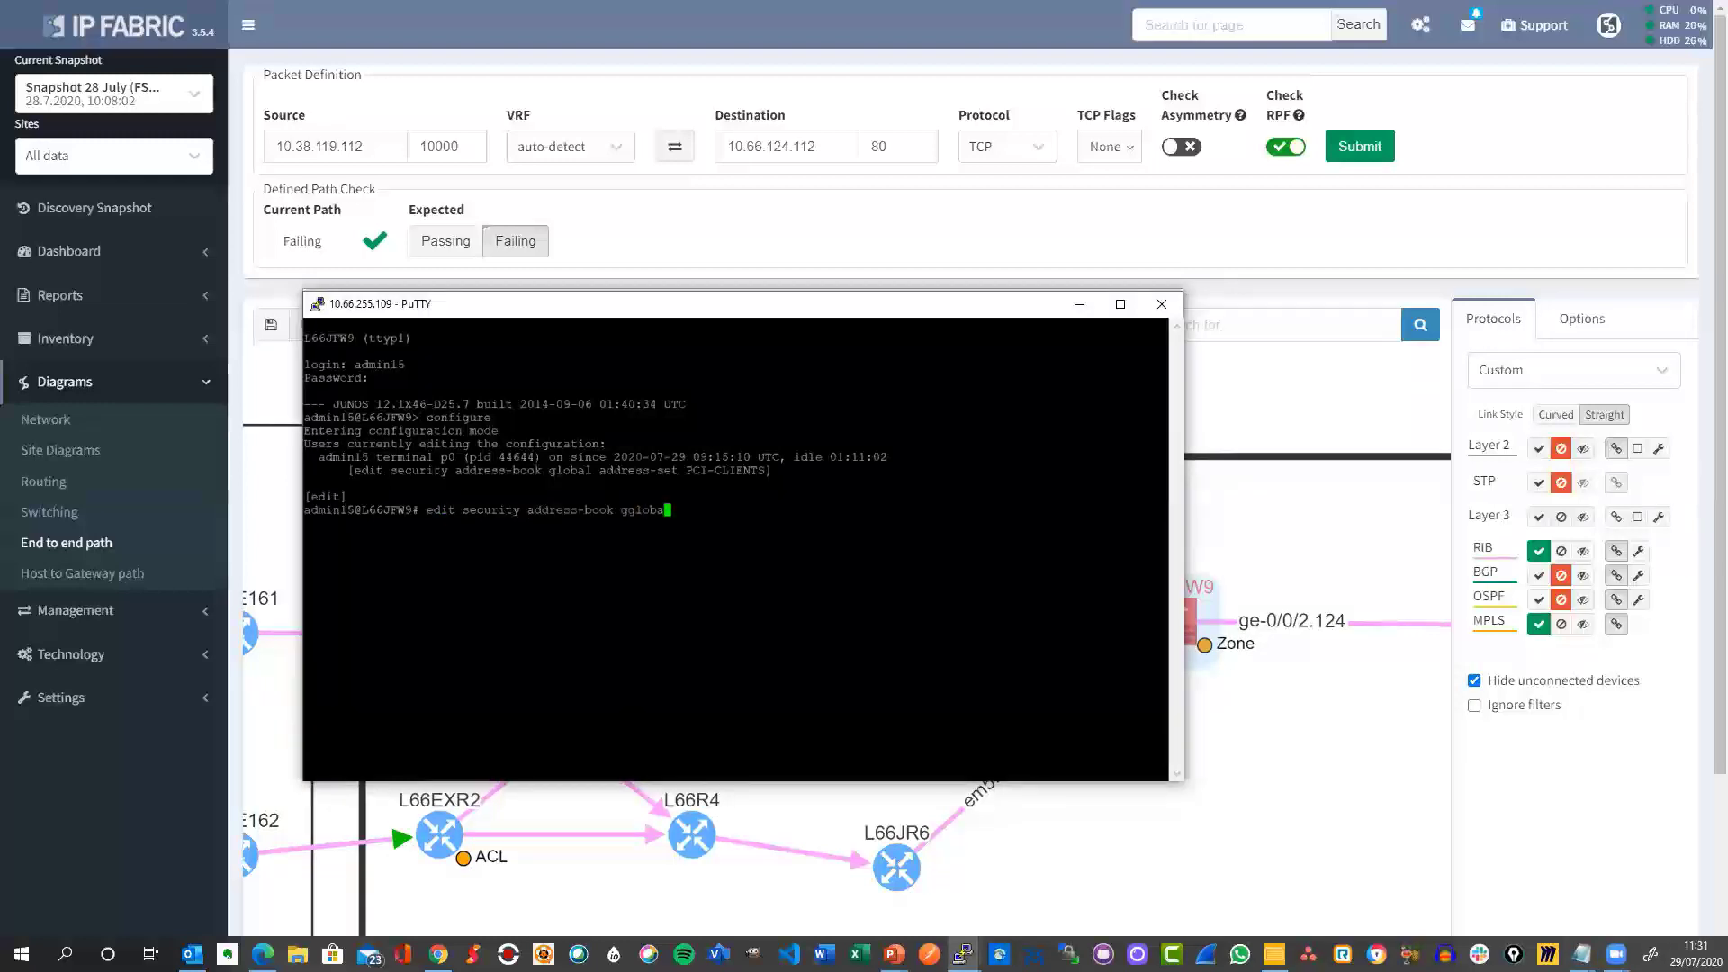
key(BackSpace)
key(BackSpace)
key(BackSpace)
key(BackSpace)
key(BackSpace)
text(lov)
key(BackSpace)
text(bal)
key(Return)
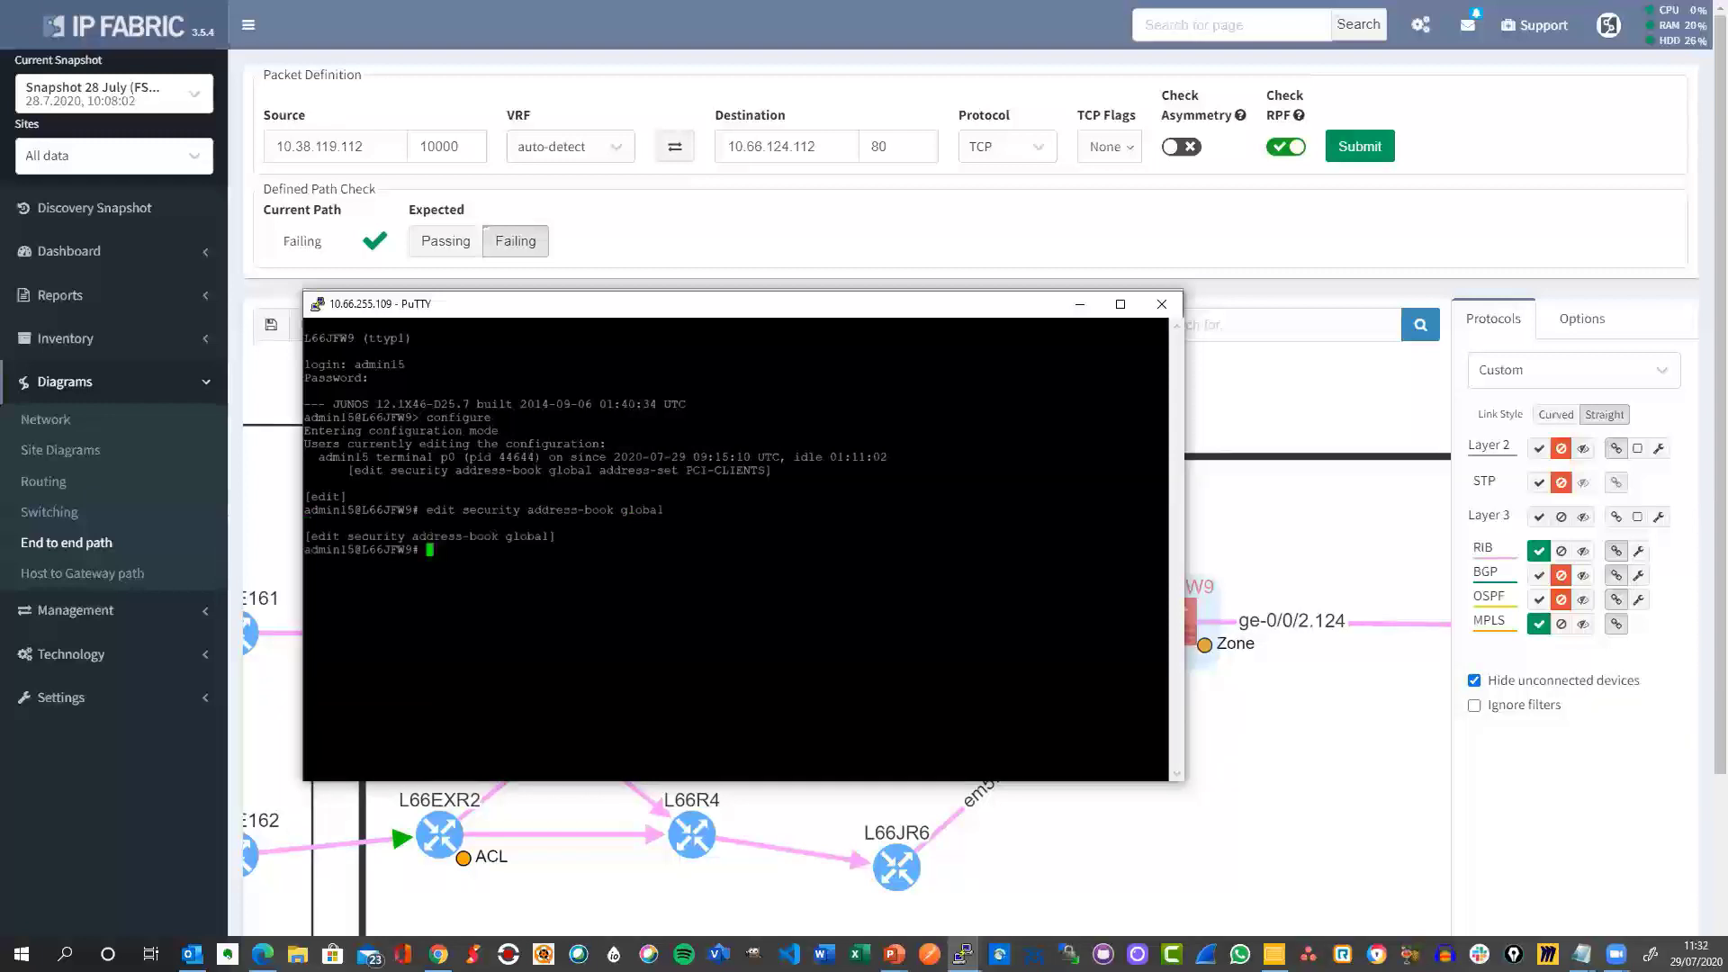
Add address NET4-CLIENTS10-38-119 to address-set PCI-CLIENTS.
text(edit address-set PC)
key(Tab)
text(address)
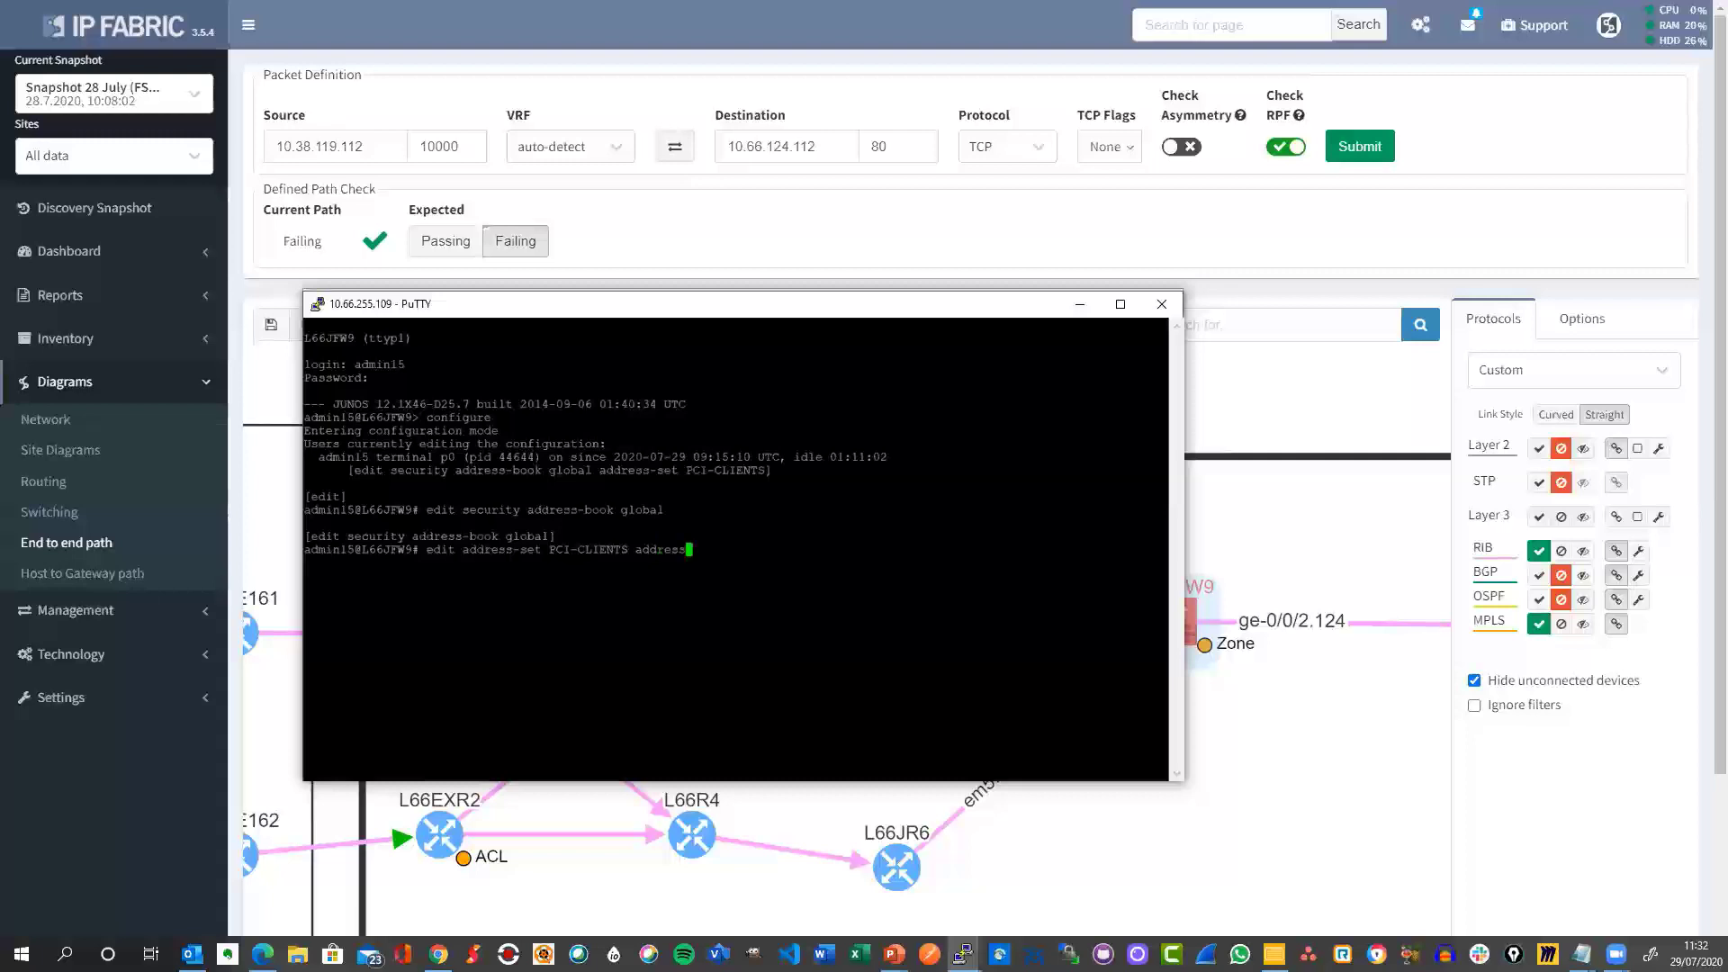
text( NE)
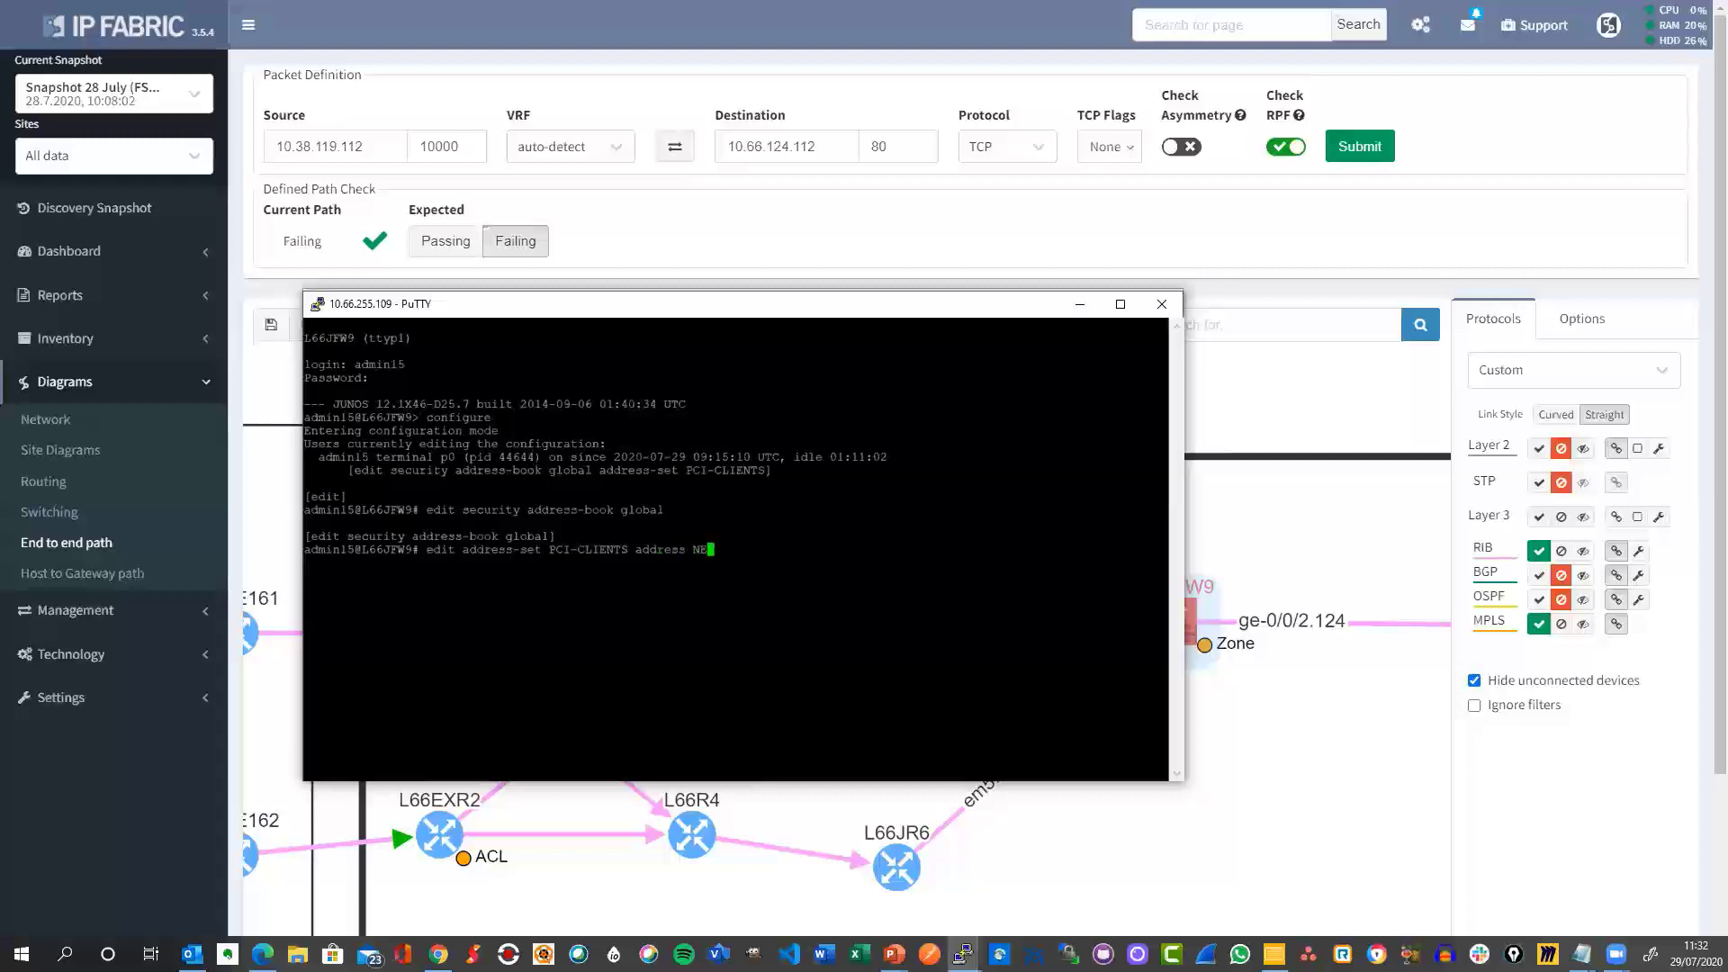
text(T4-C)
key(Tab)
text(9)
key(Return)
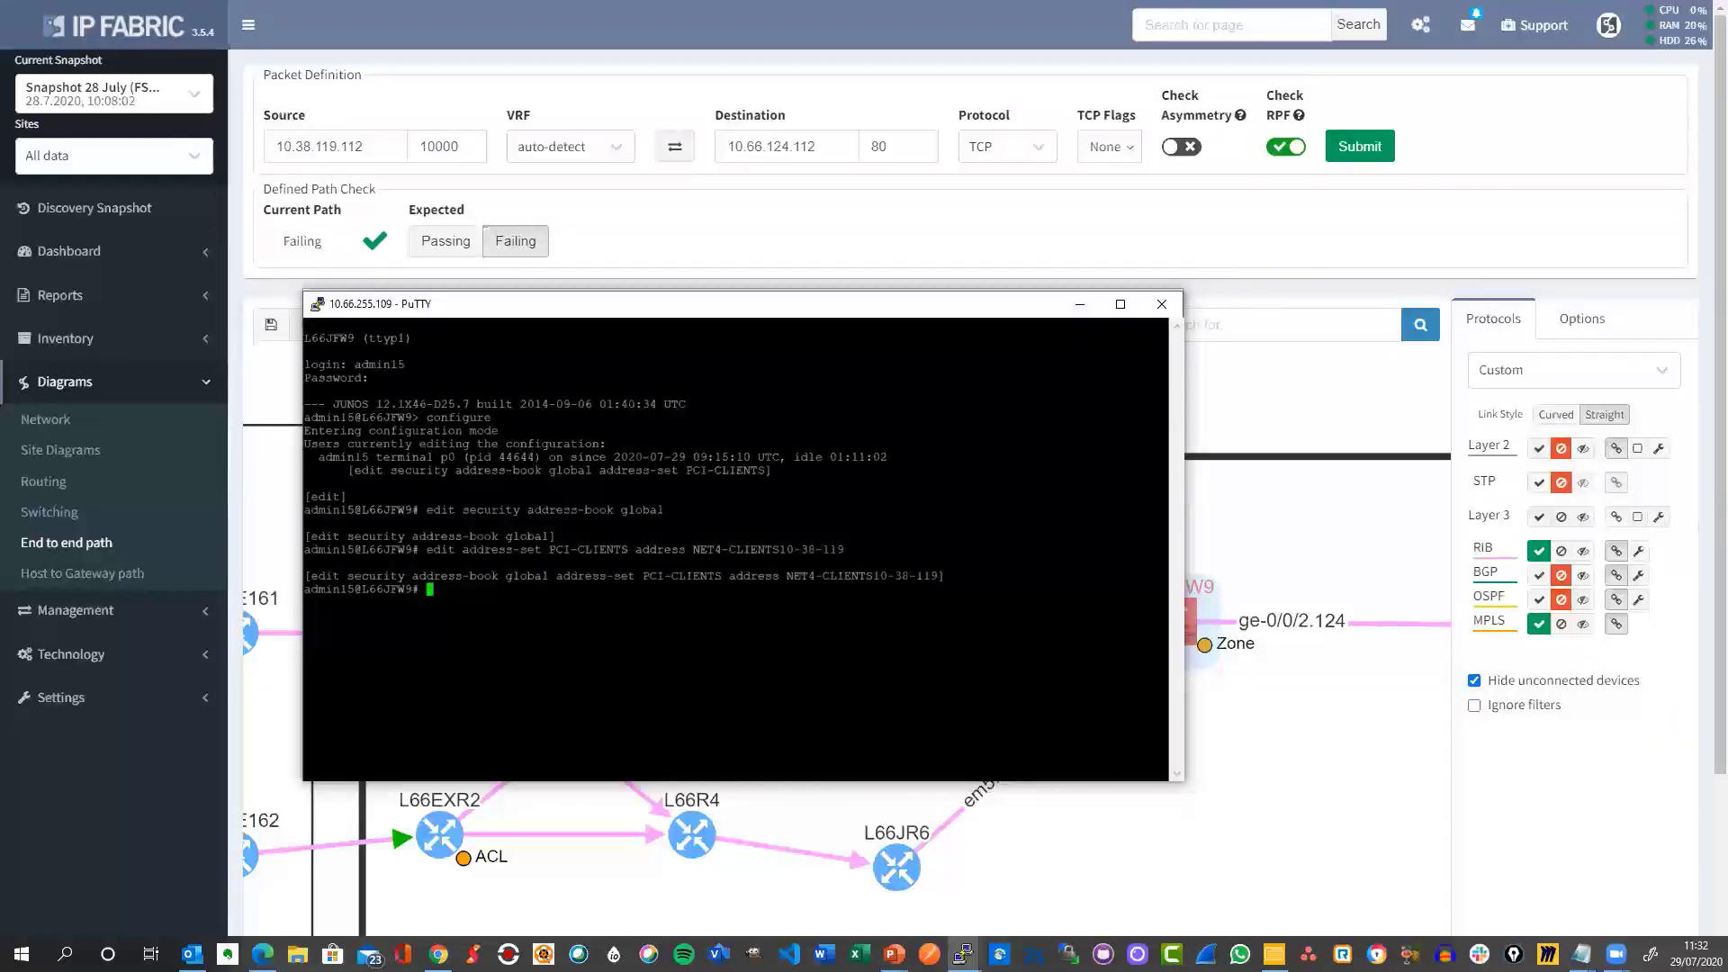
Verify the PCI-CLIENTS addresses with show and up, then commit the change.
text(show)
key(Return)
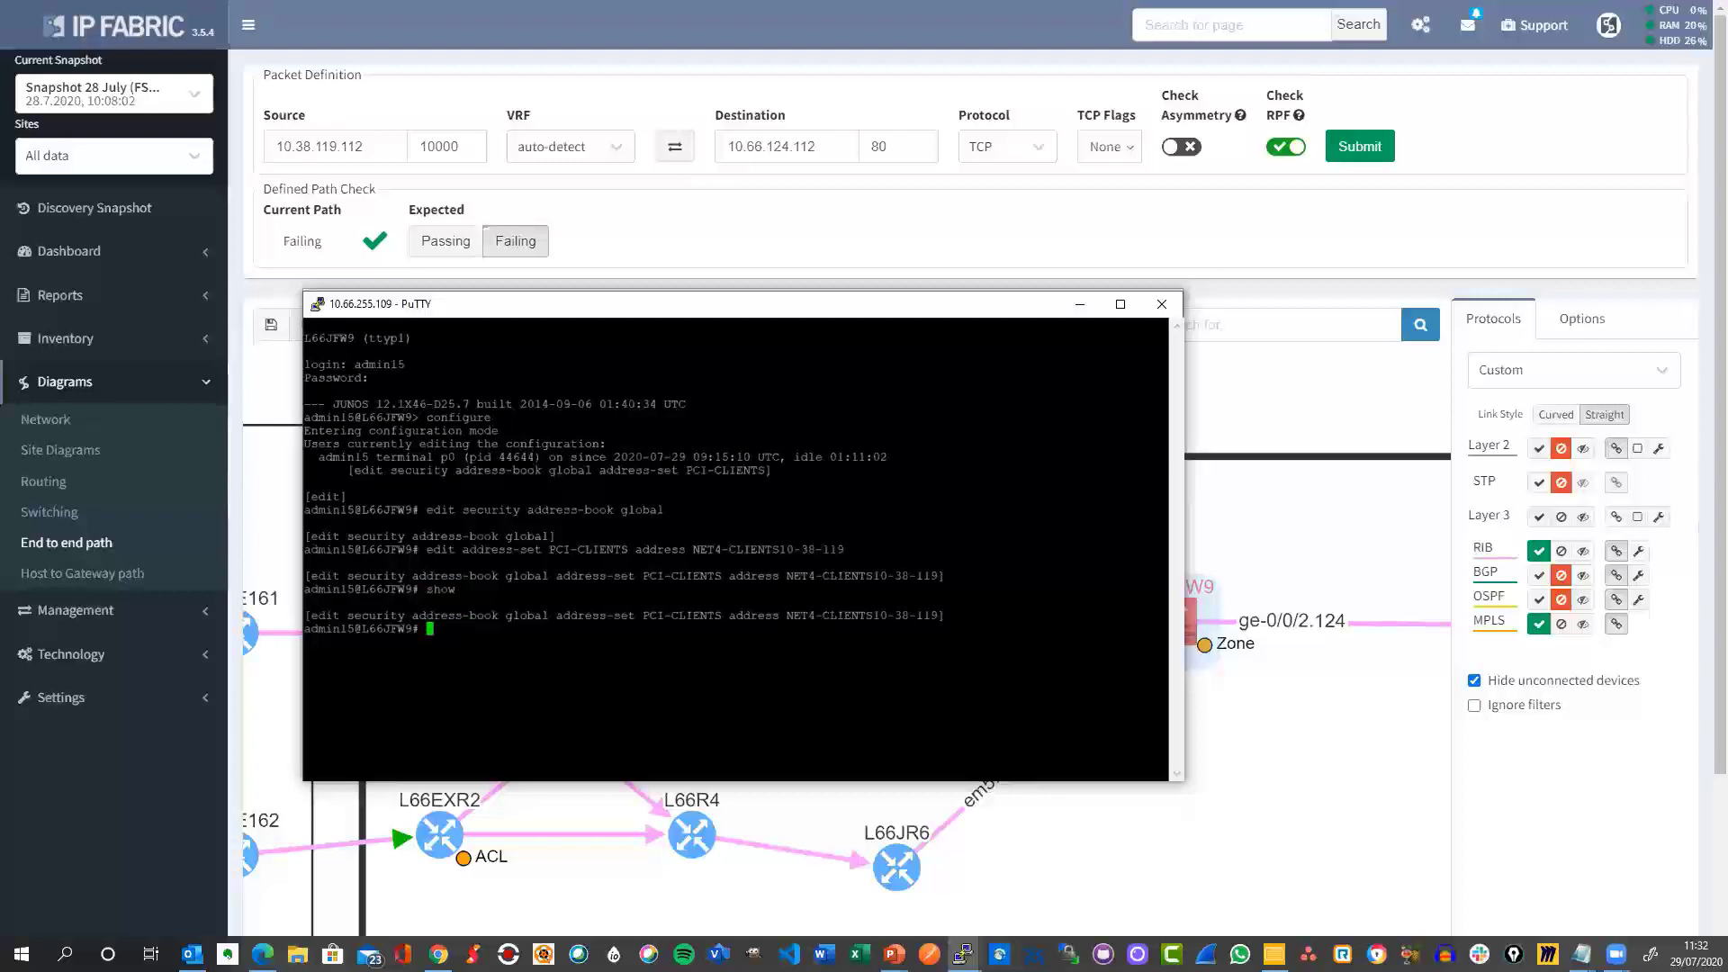
text(up)
key(Return)
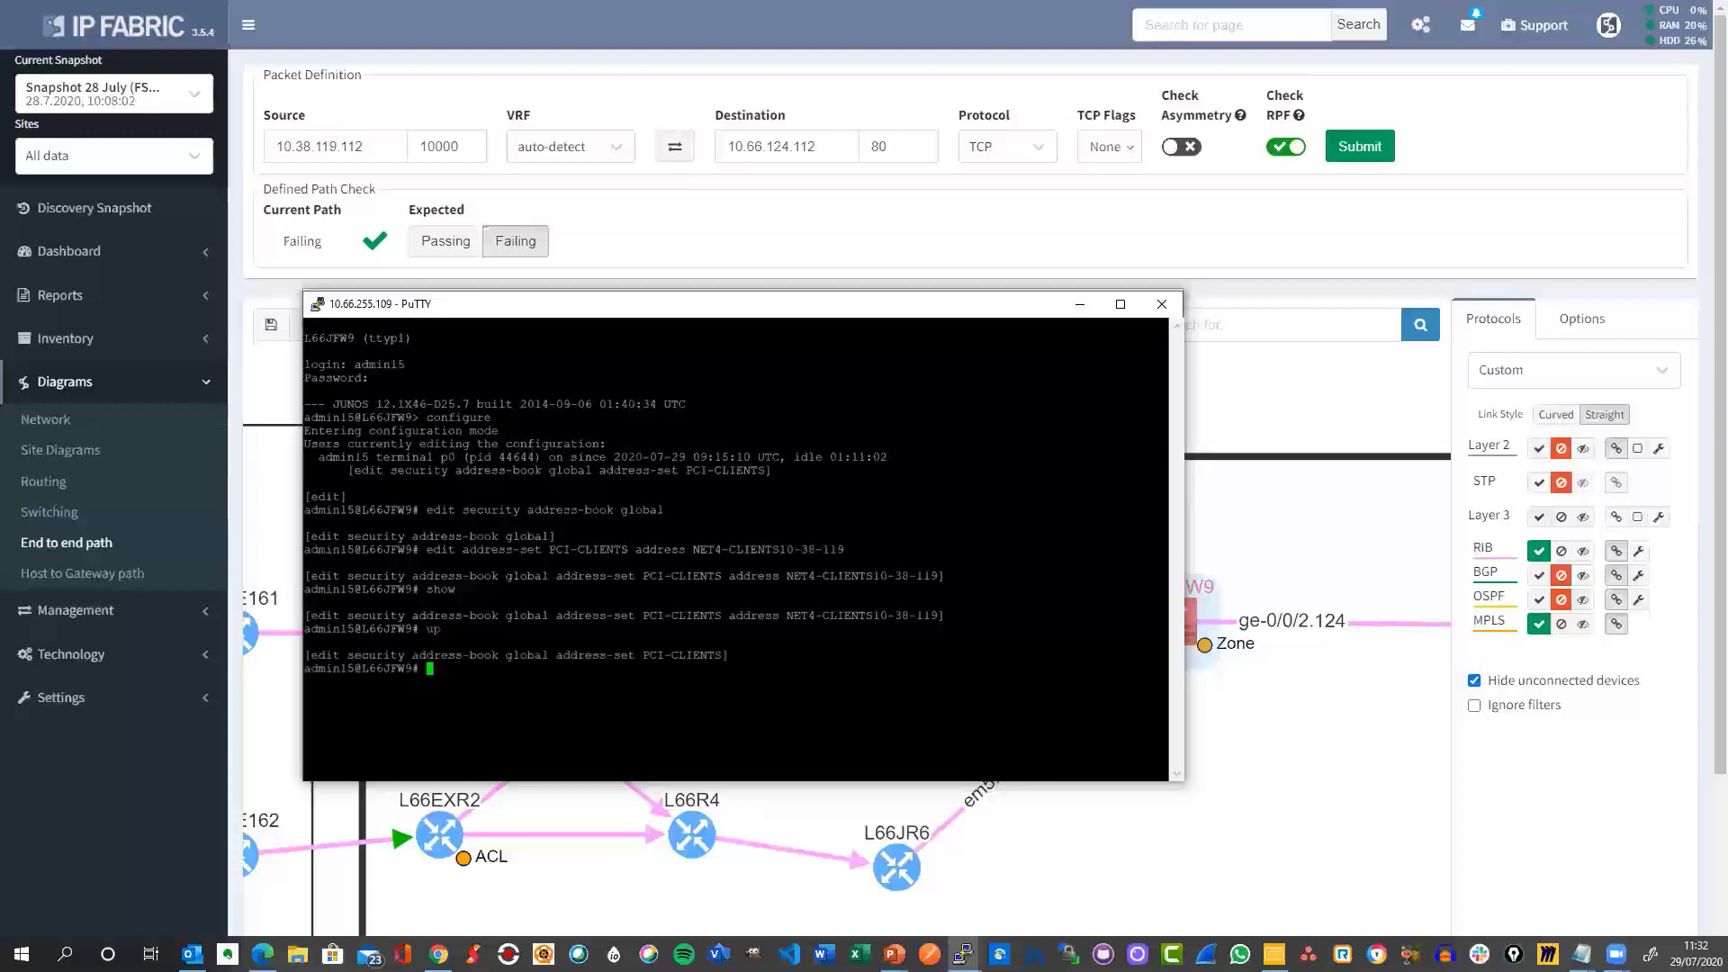
text(show)
key(Return)
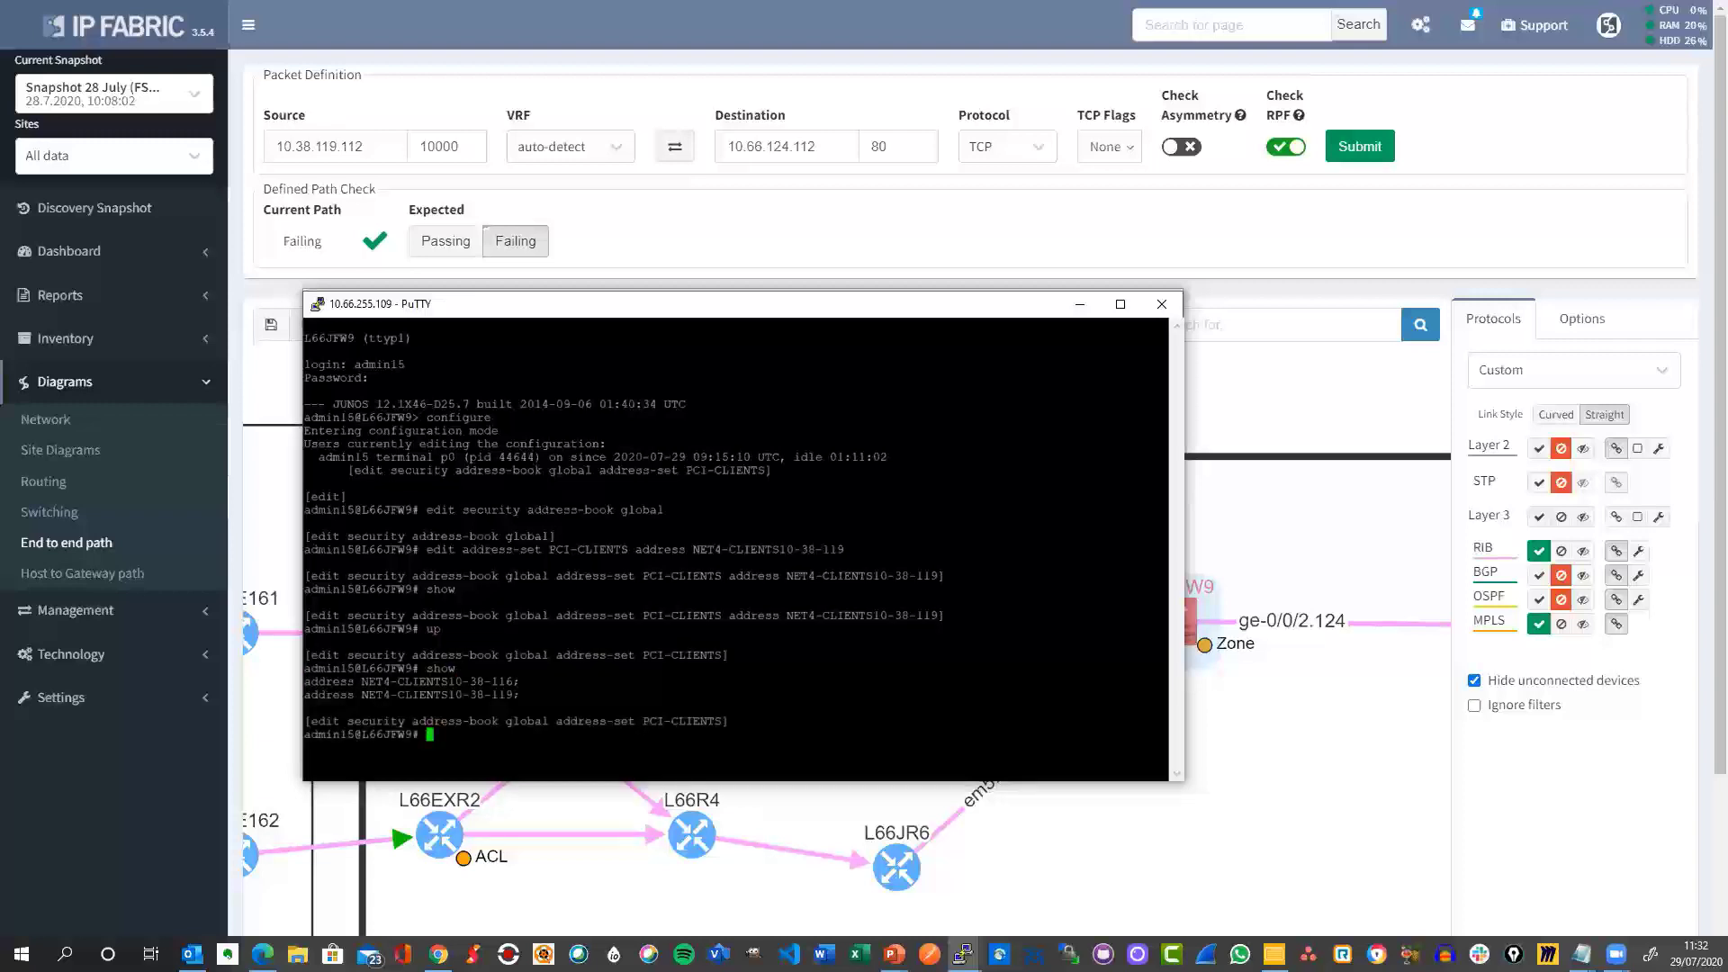
text(commit)
key(Return)
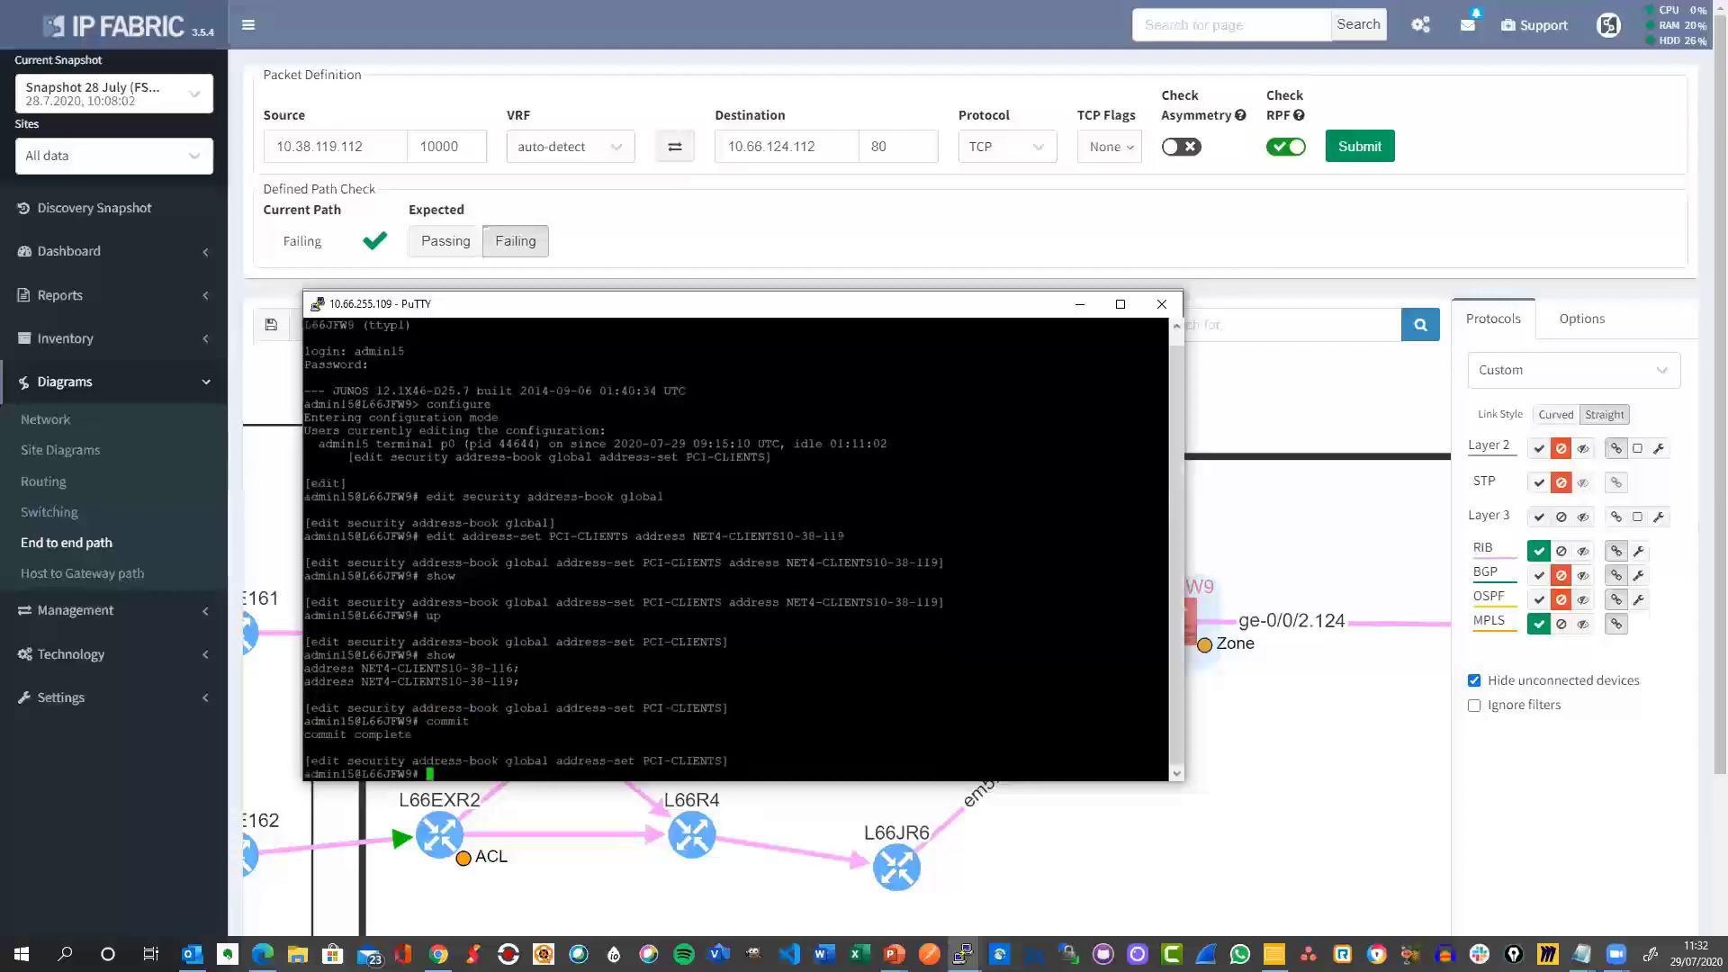
Open the Refresh devices option for the current snapshot with nothing selected.
click(1275, 792)
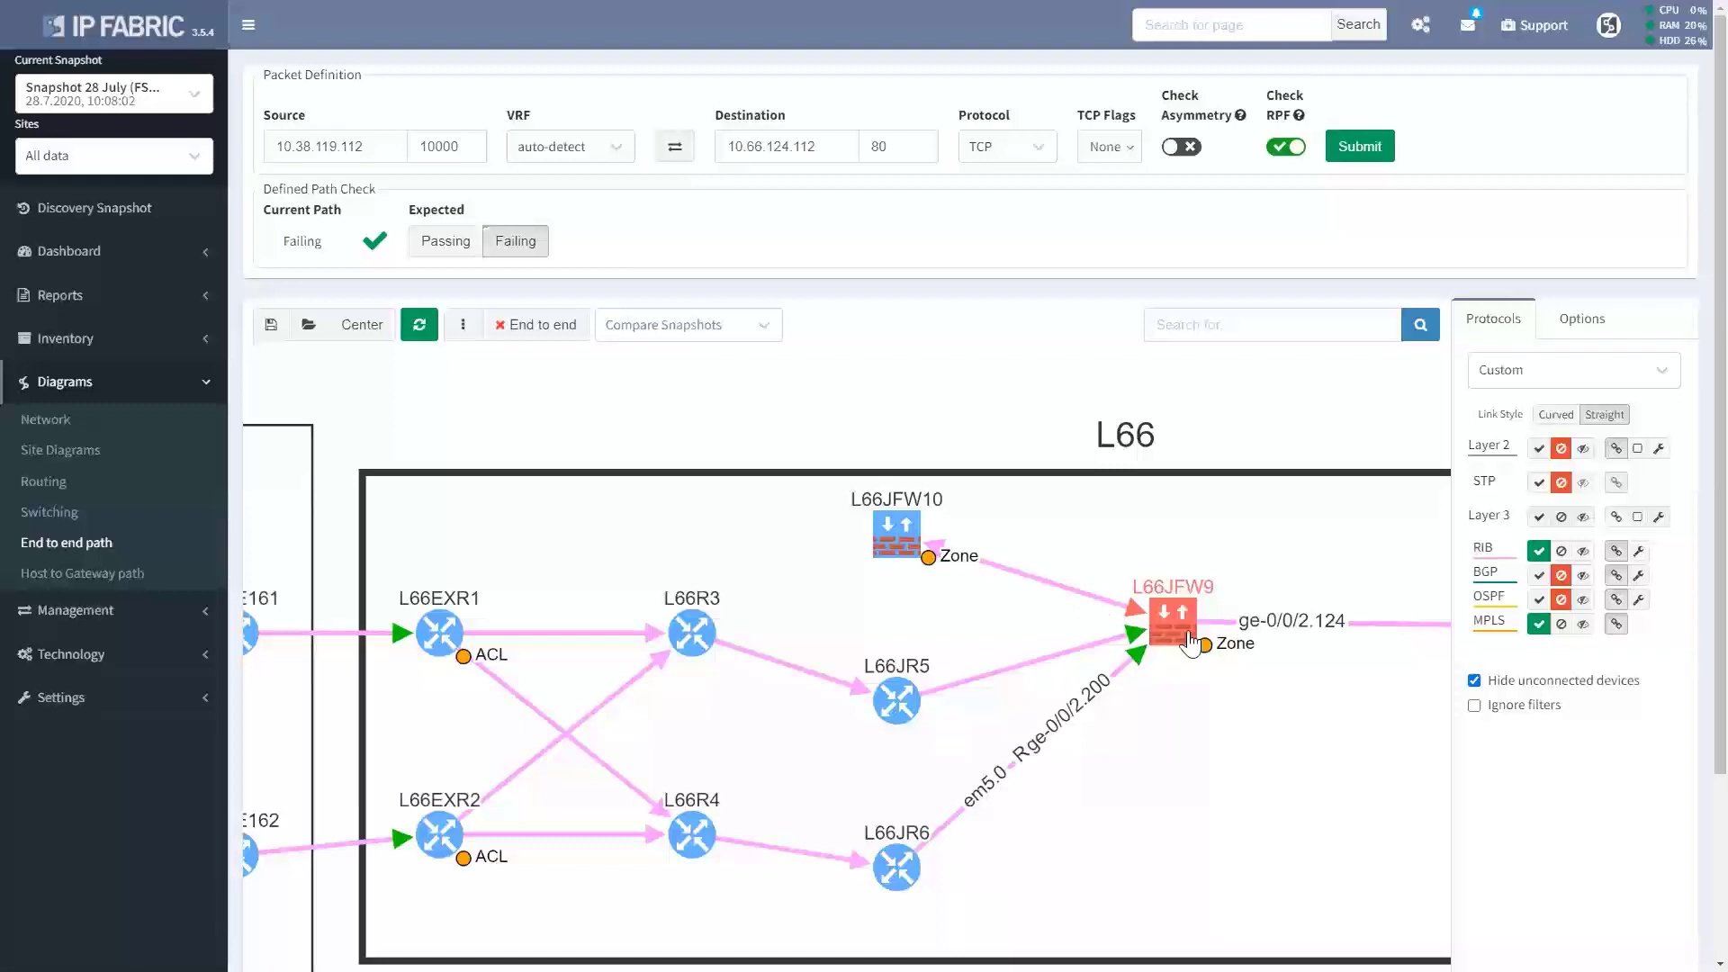
click(420, 332)
click(459, 392)
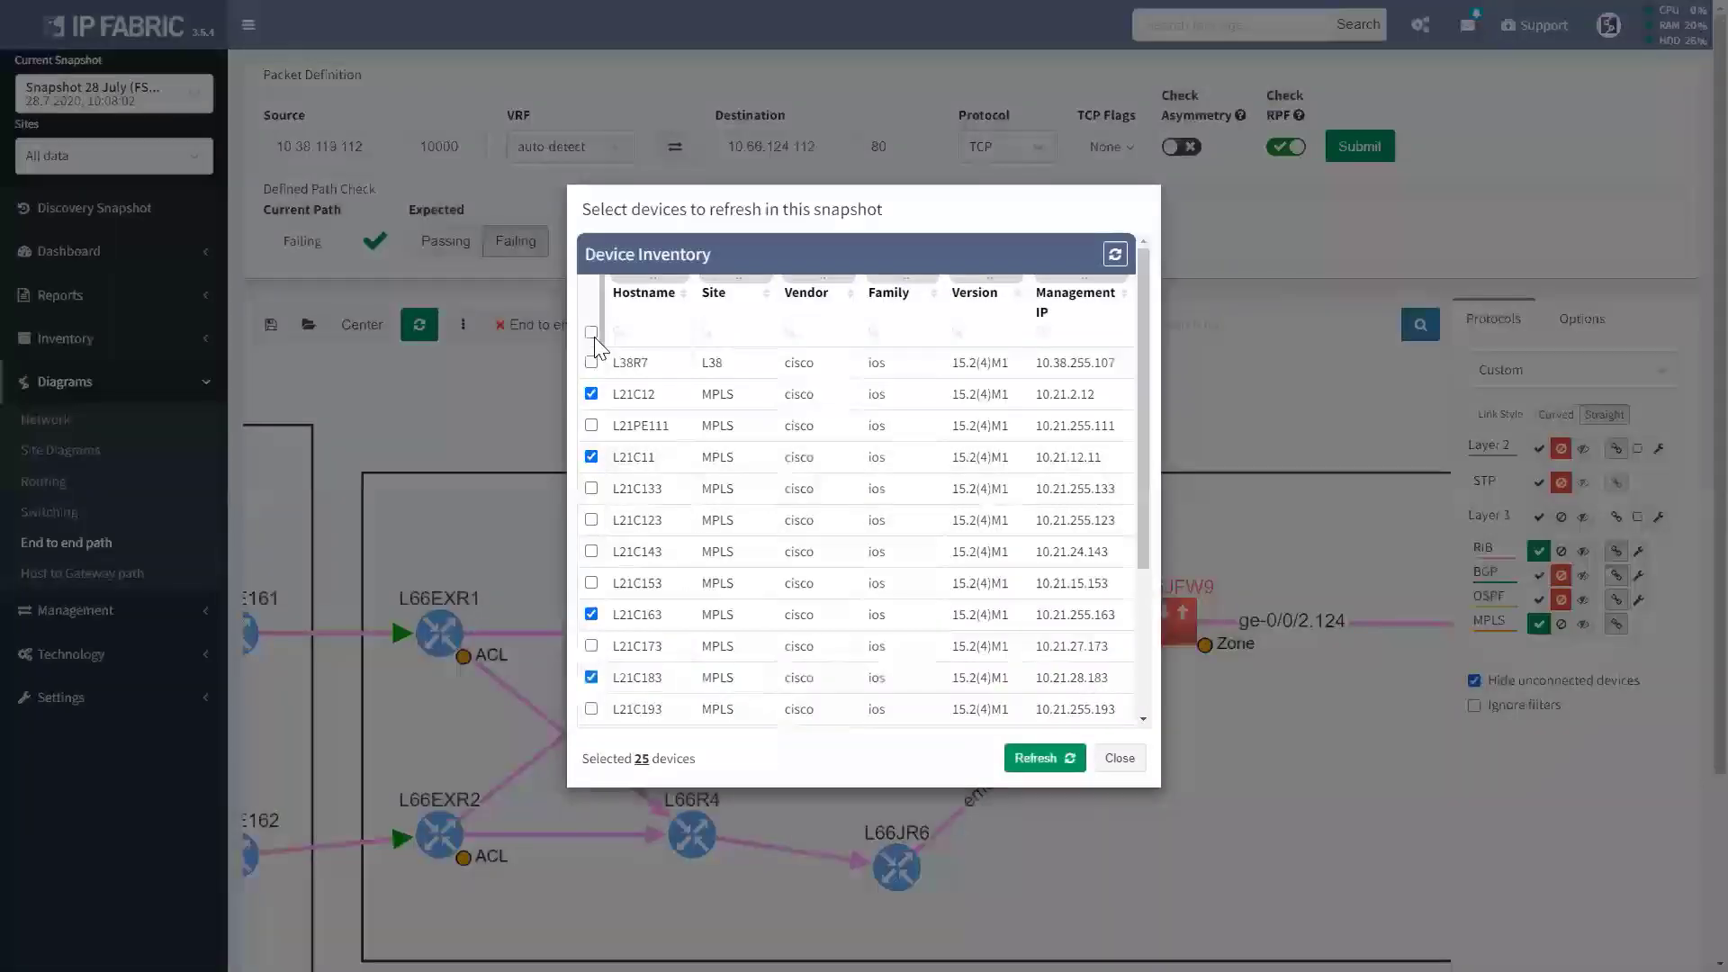
click(591, 333)
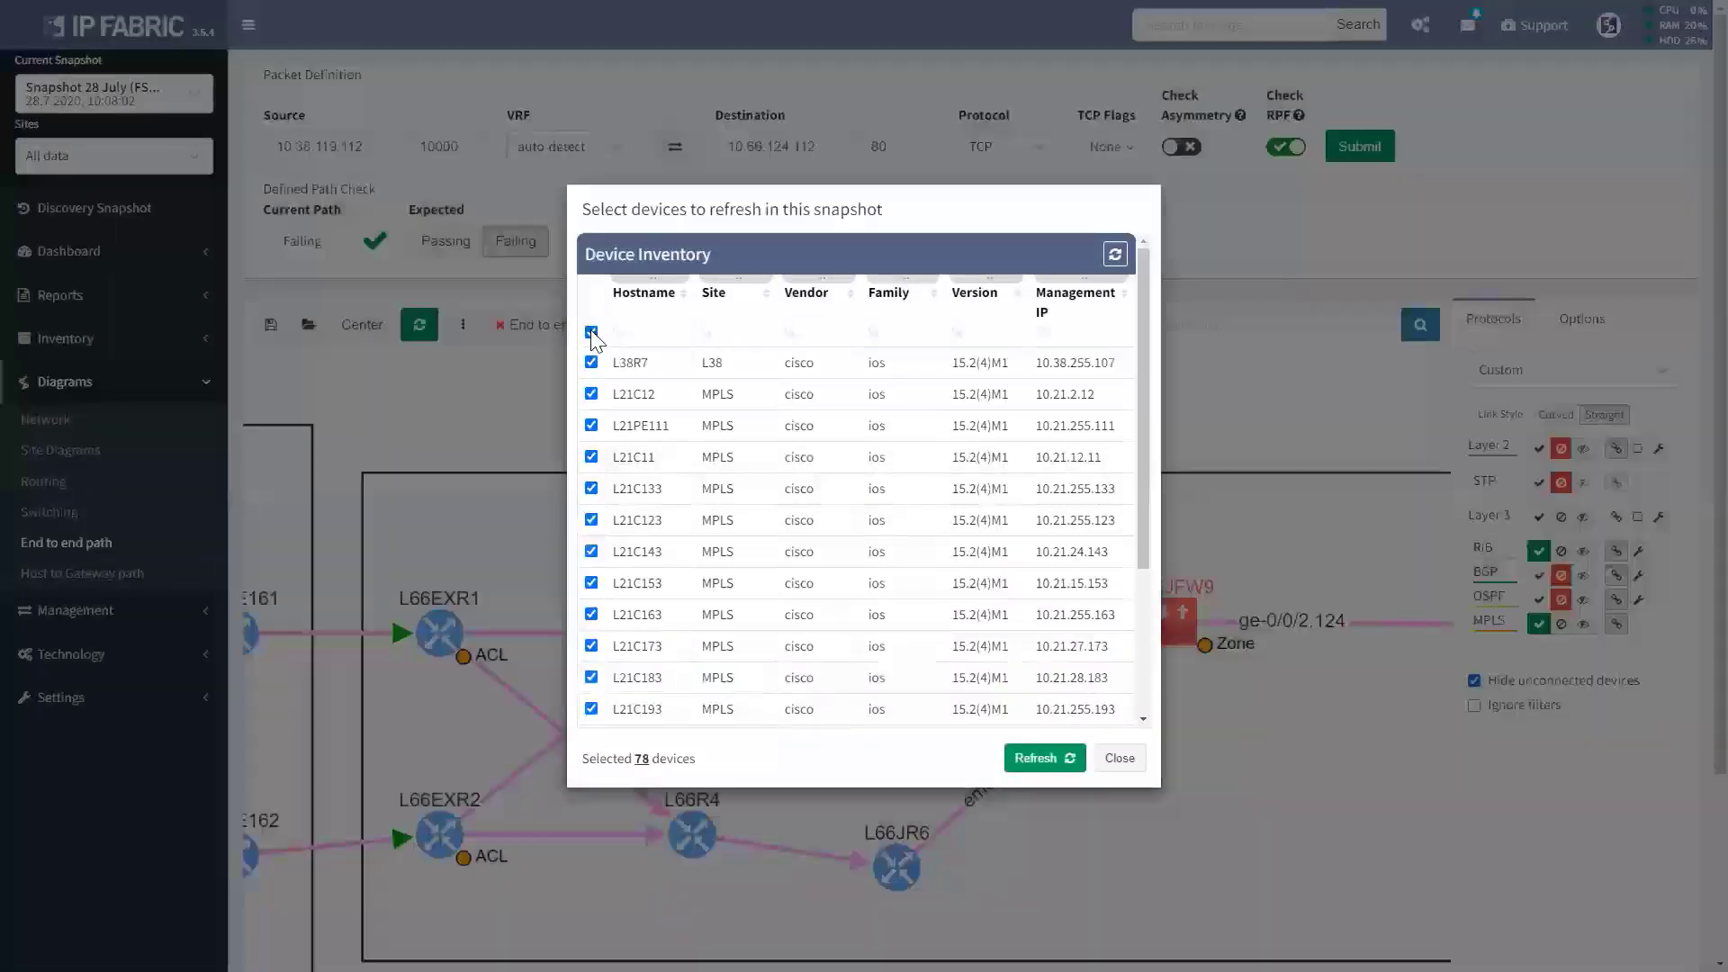
click(591, 332)
Filter Hostname to l66jfw9, select L66JFW9 and start its refresh.
click(656, 338)
text(l)
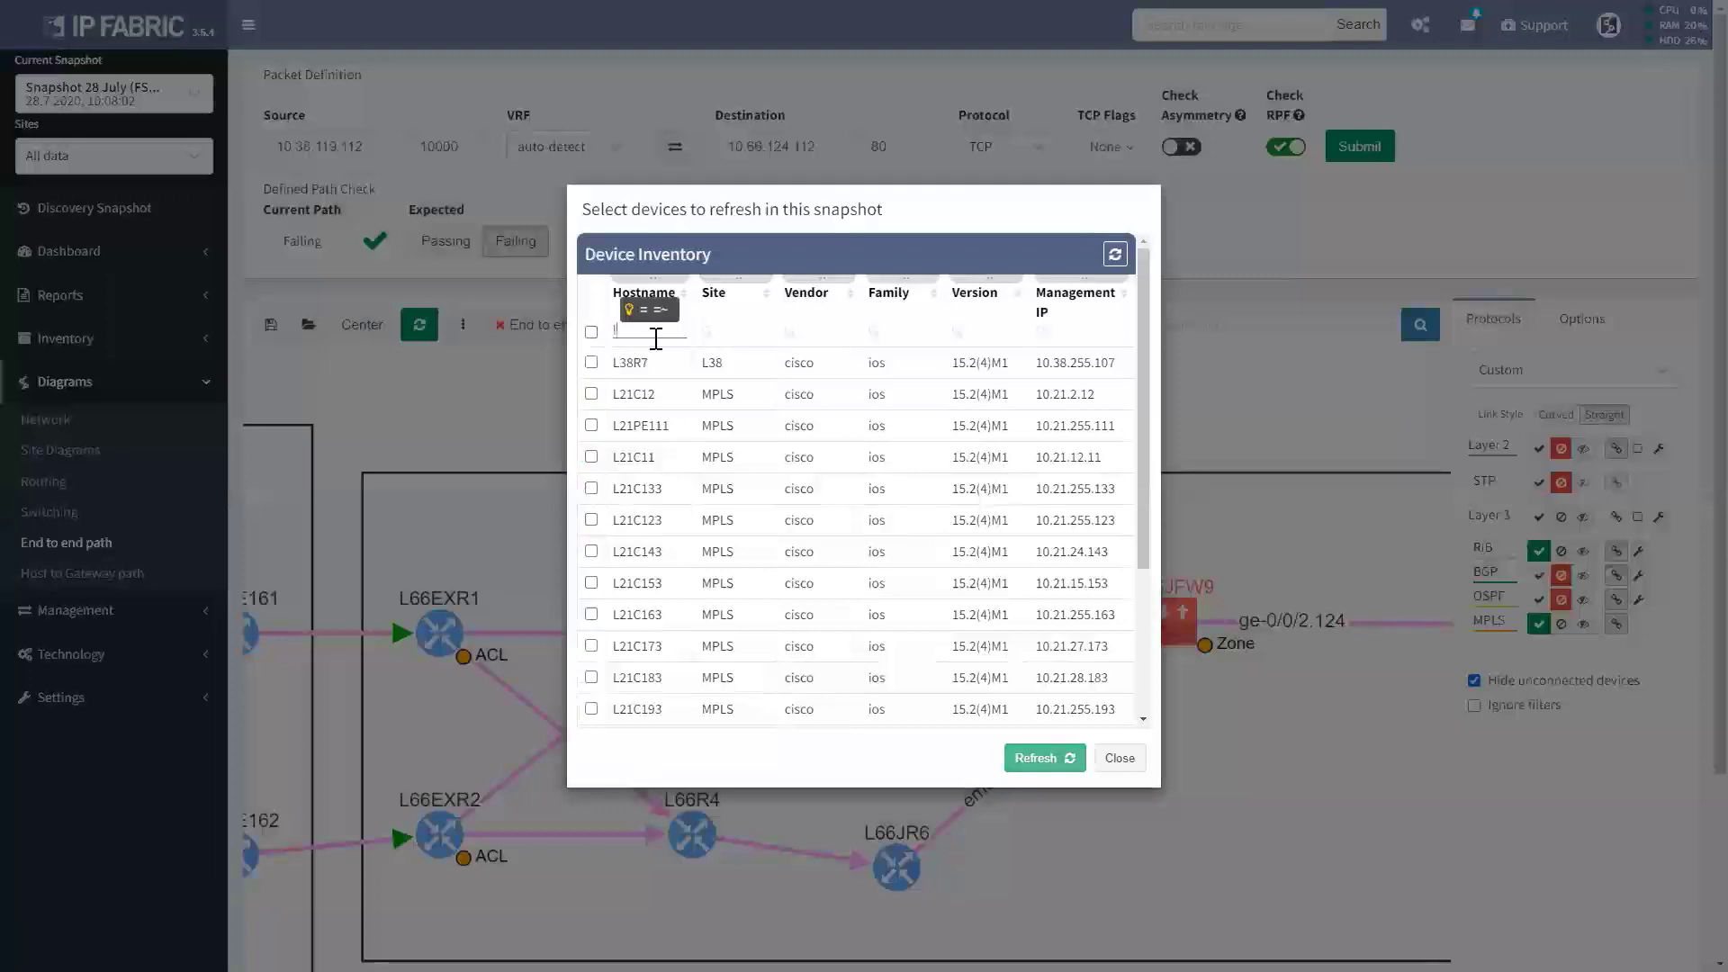
text(66jfw9)
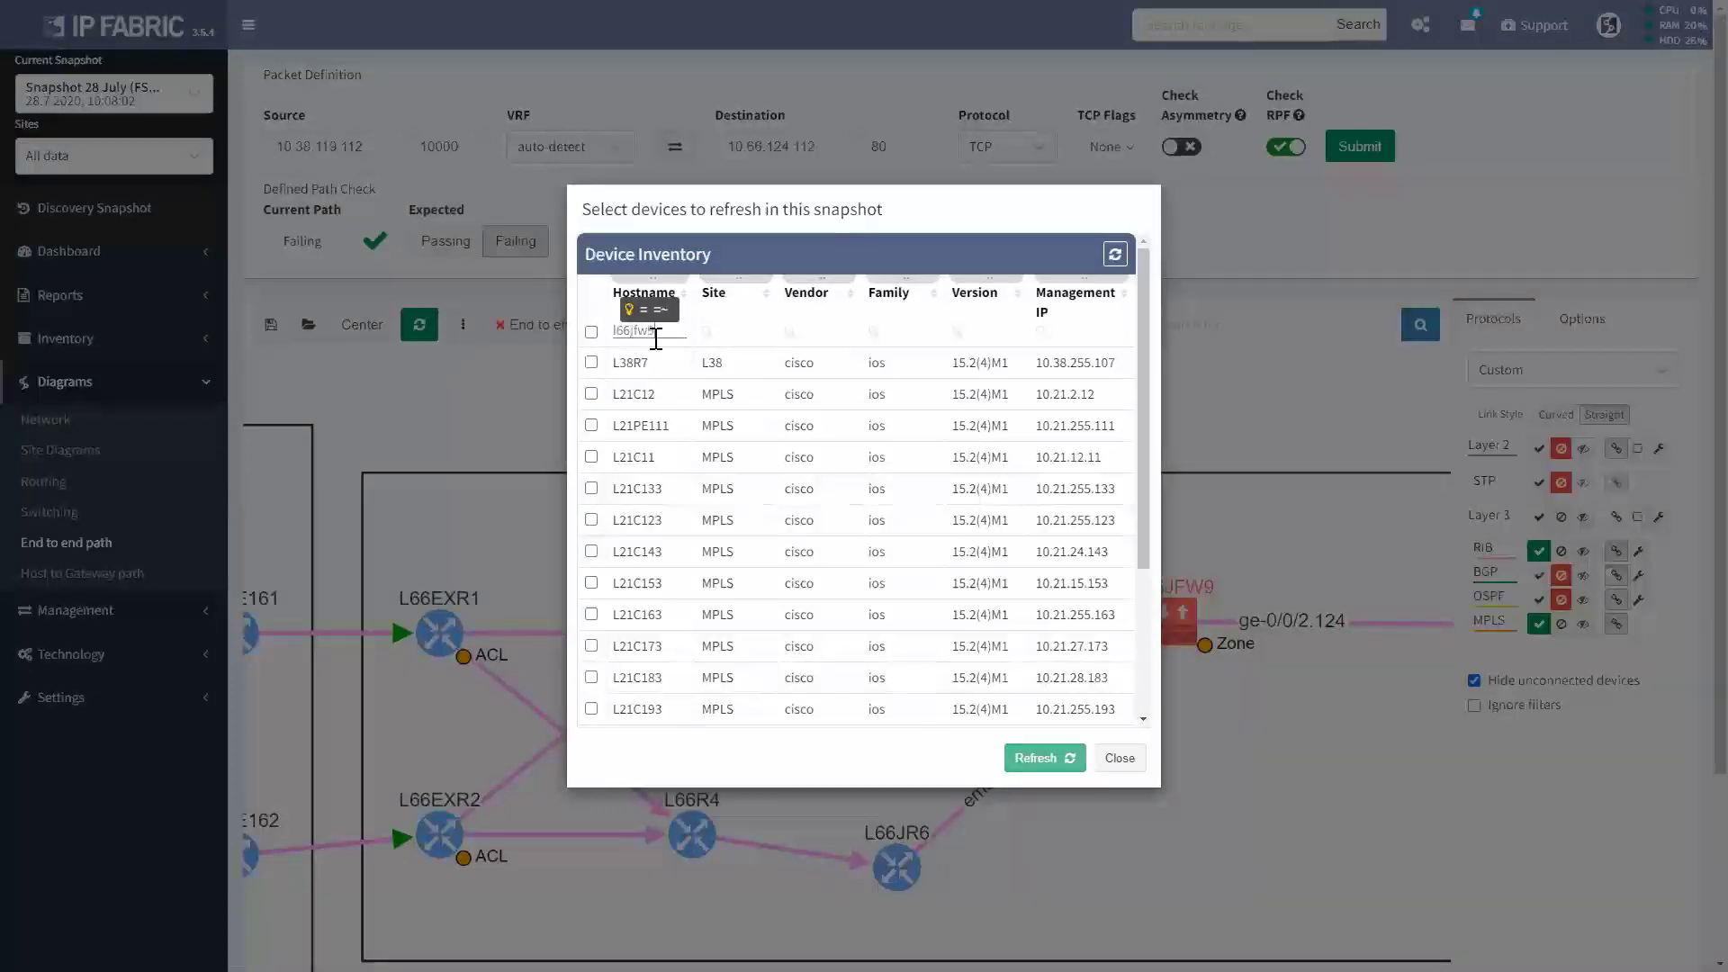
click(592, 362)
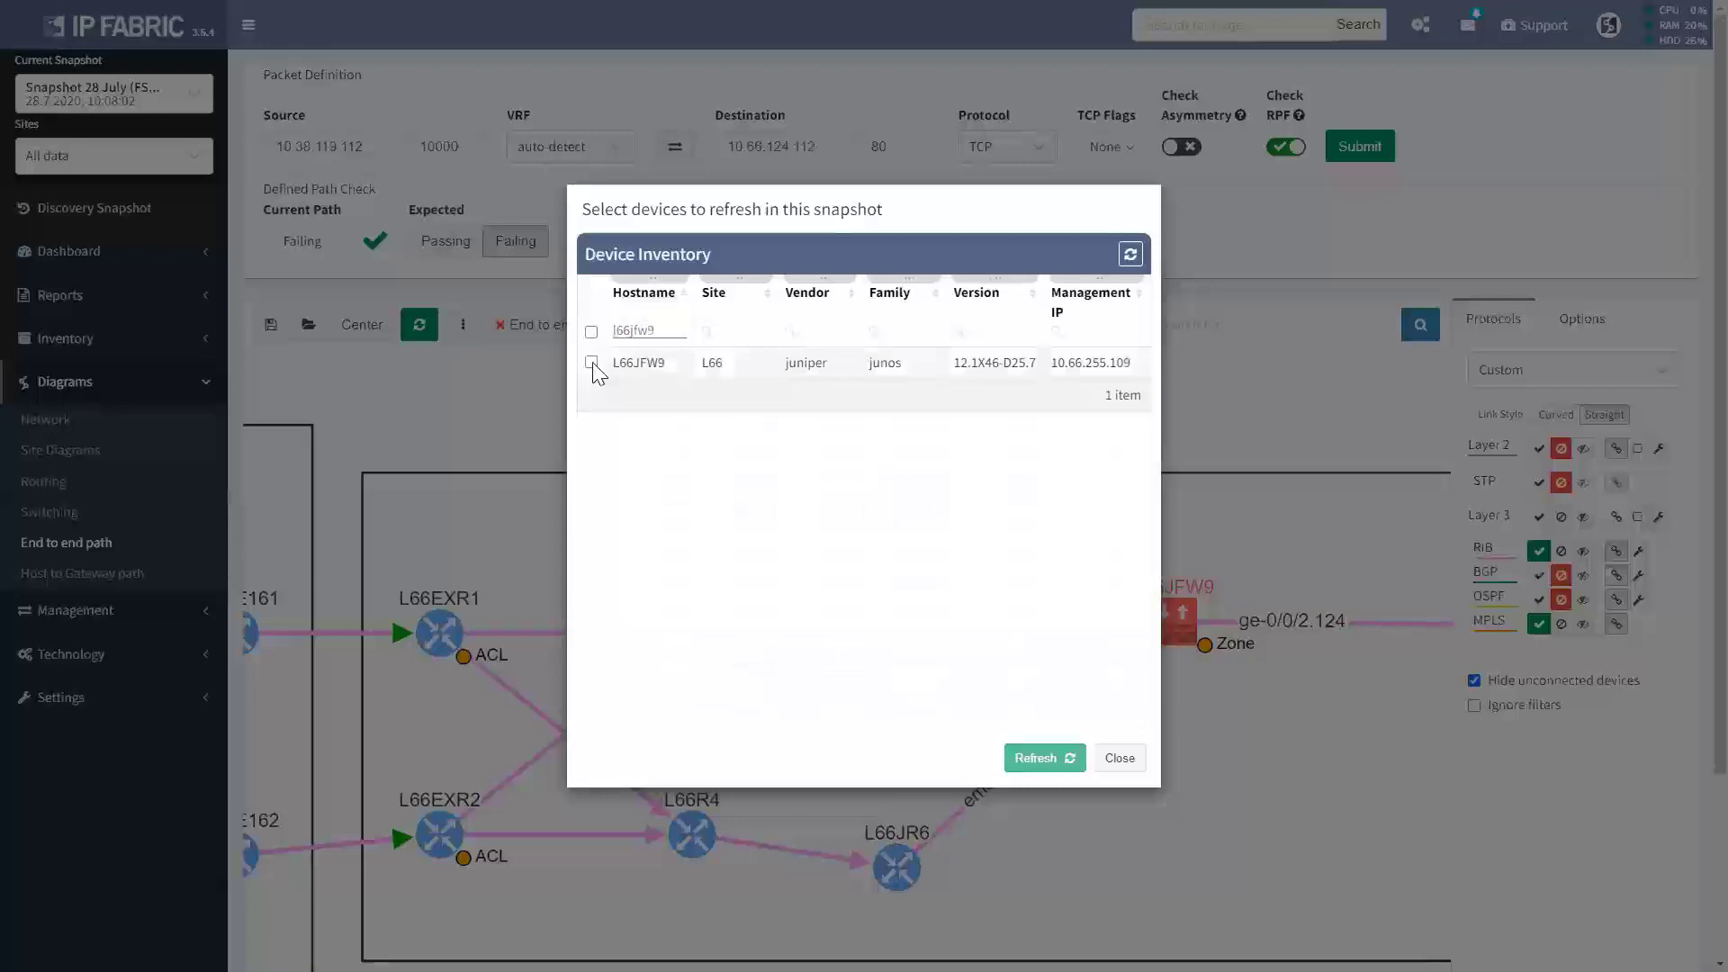
click(1028, 765)
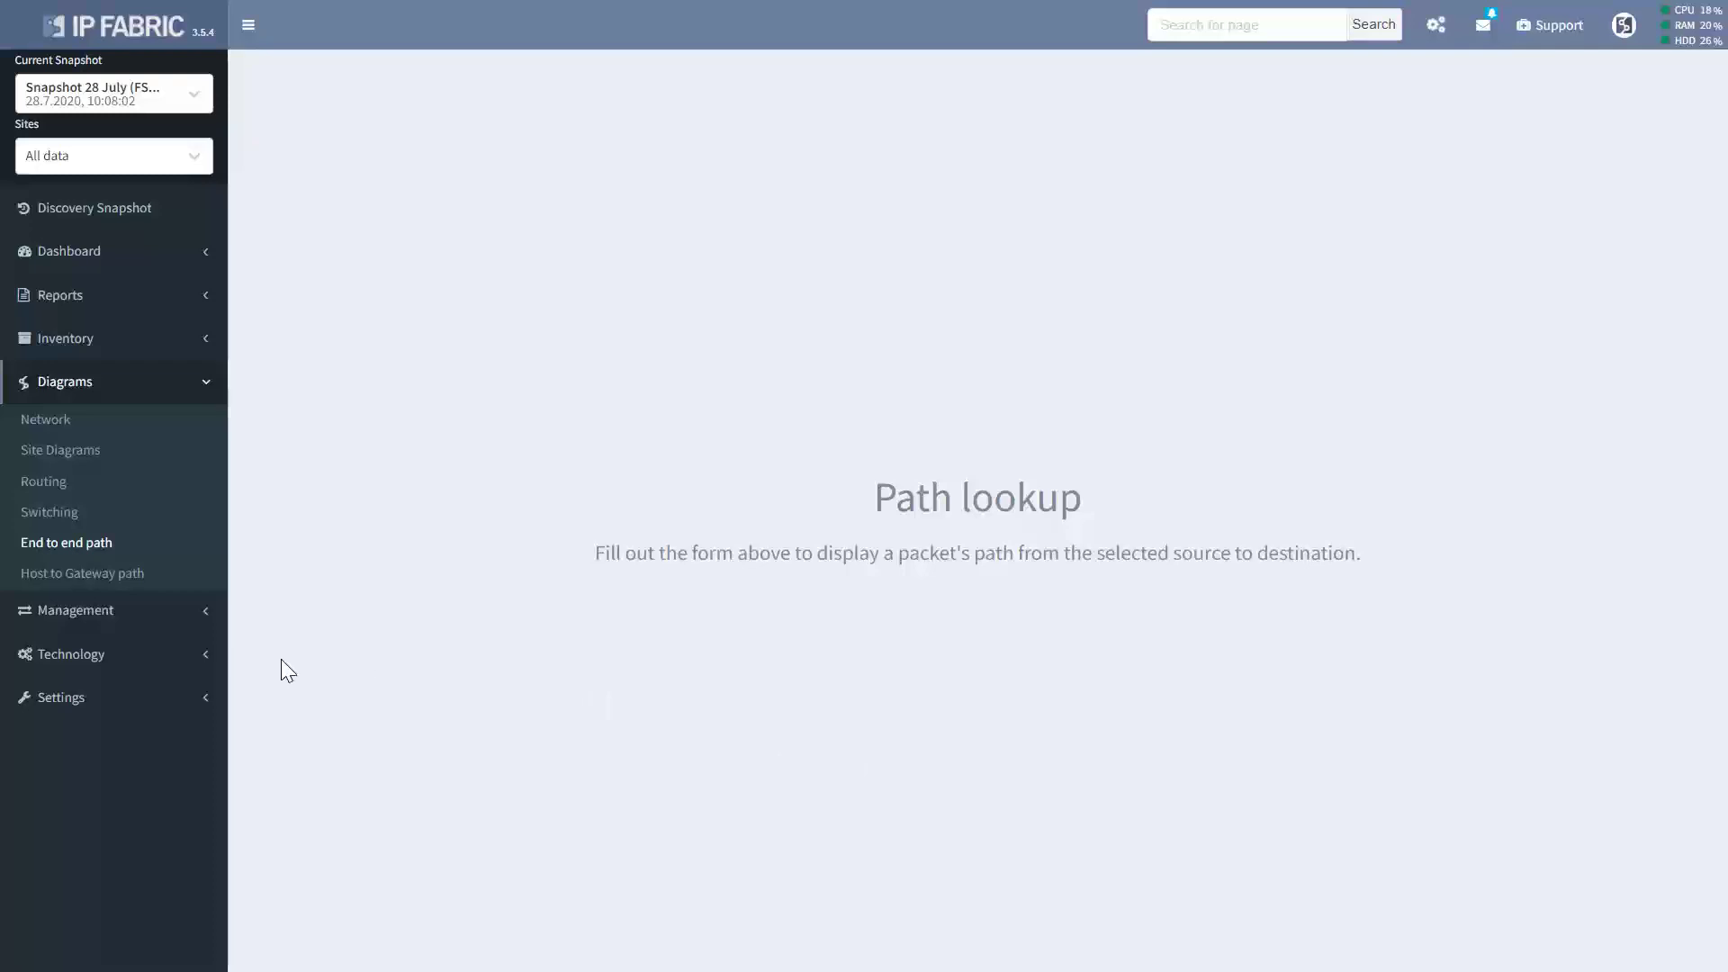
Rerun the 10.38.119.112 to 10.66.124.112 path, now Passing, and open L66JFW9's details.
click(99, 544)
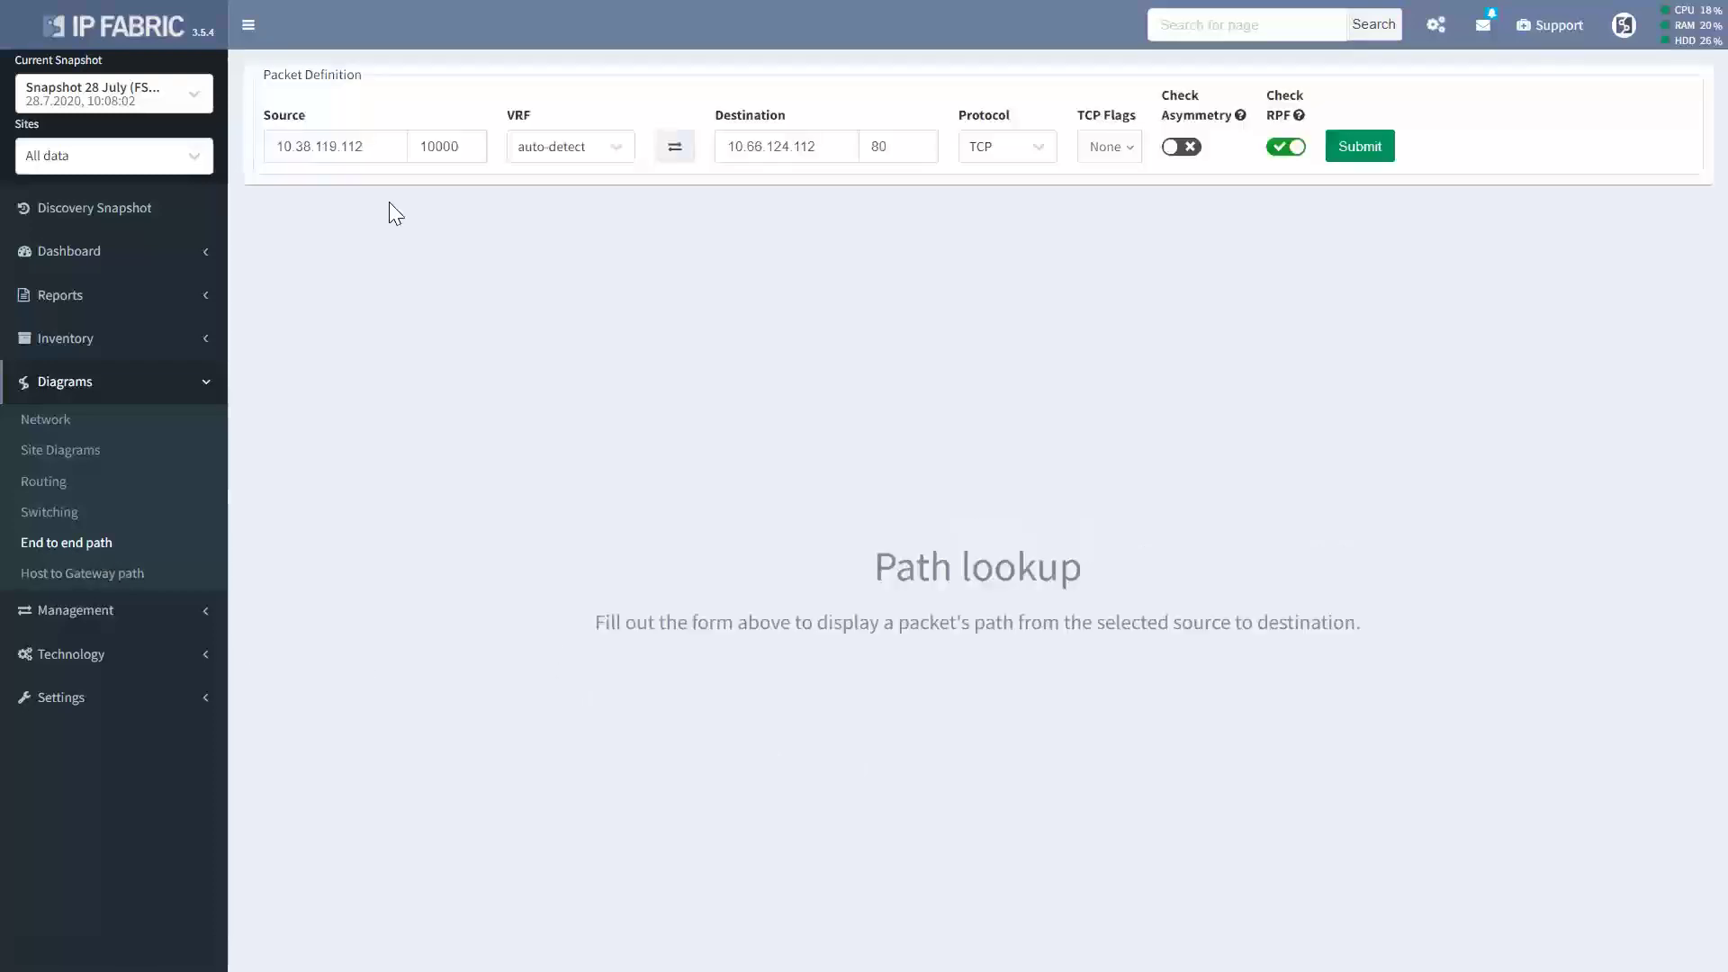
click(1359, 147)
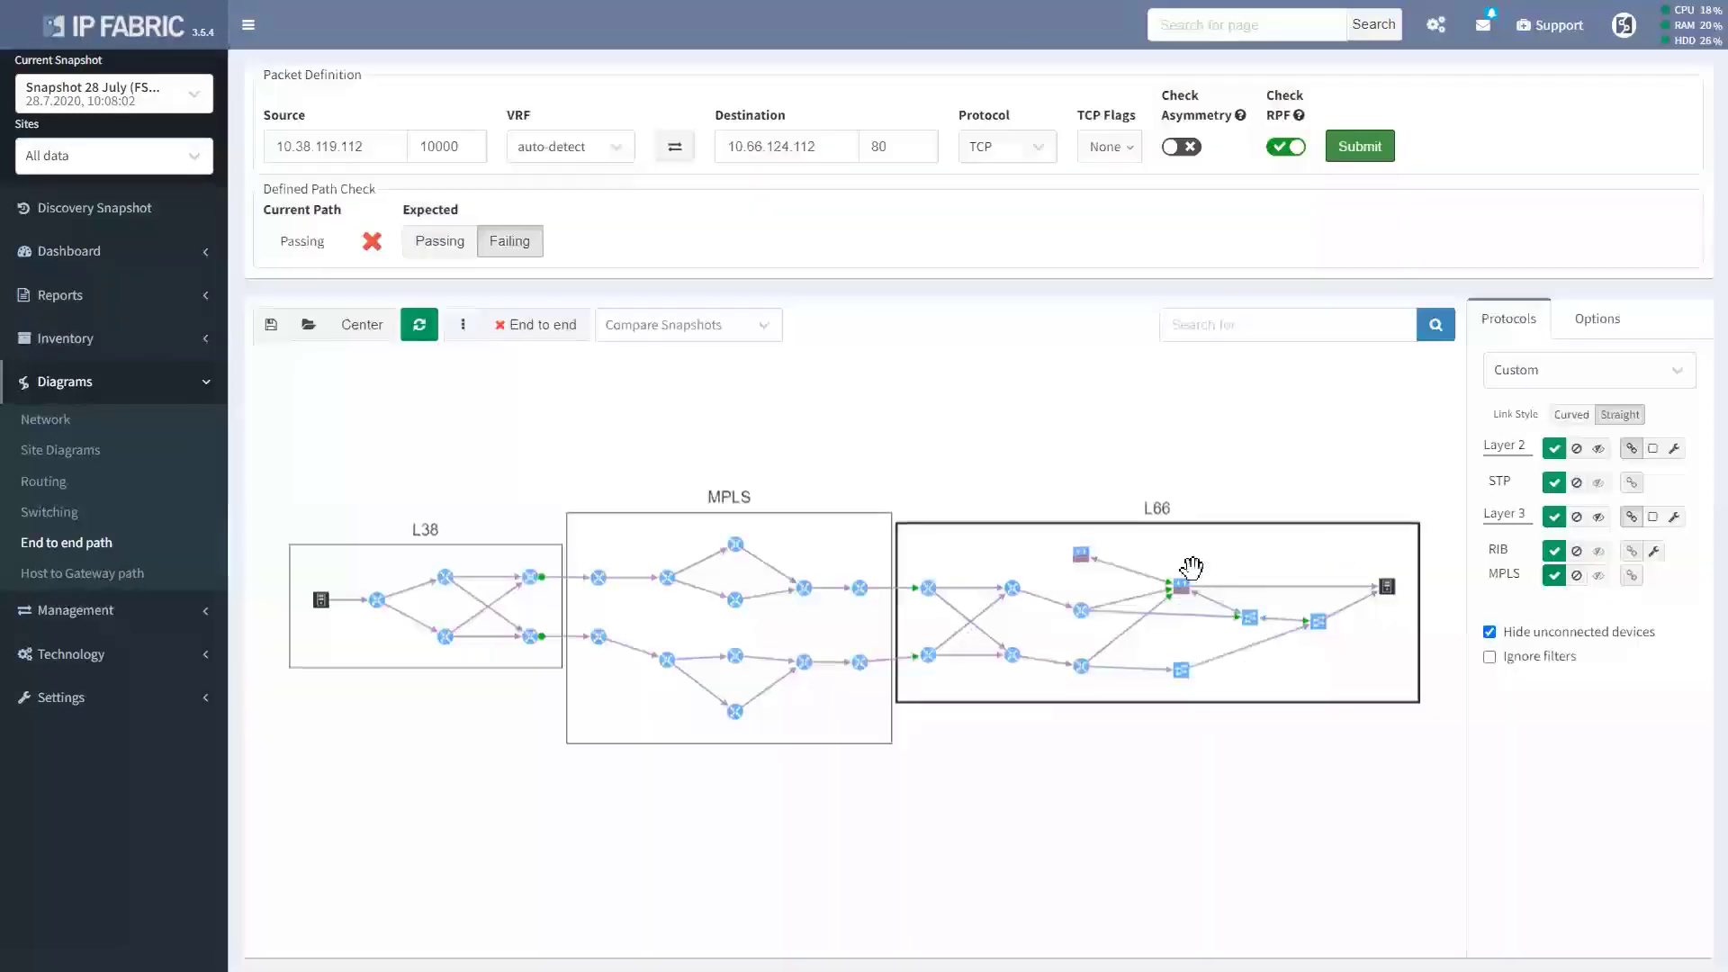
scroll(1181, 593, up, 5)
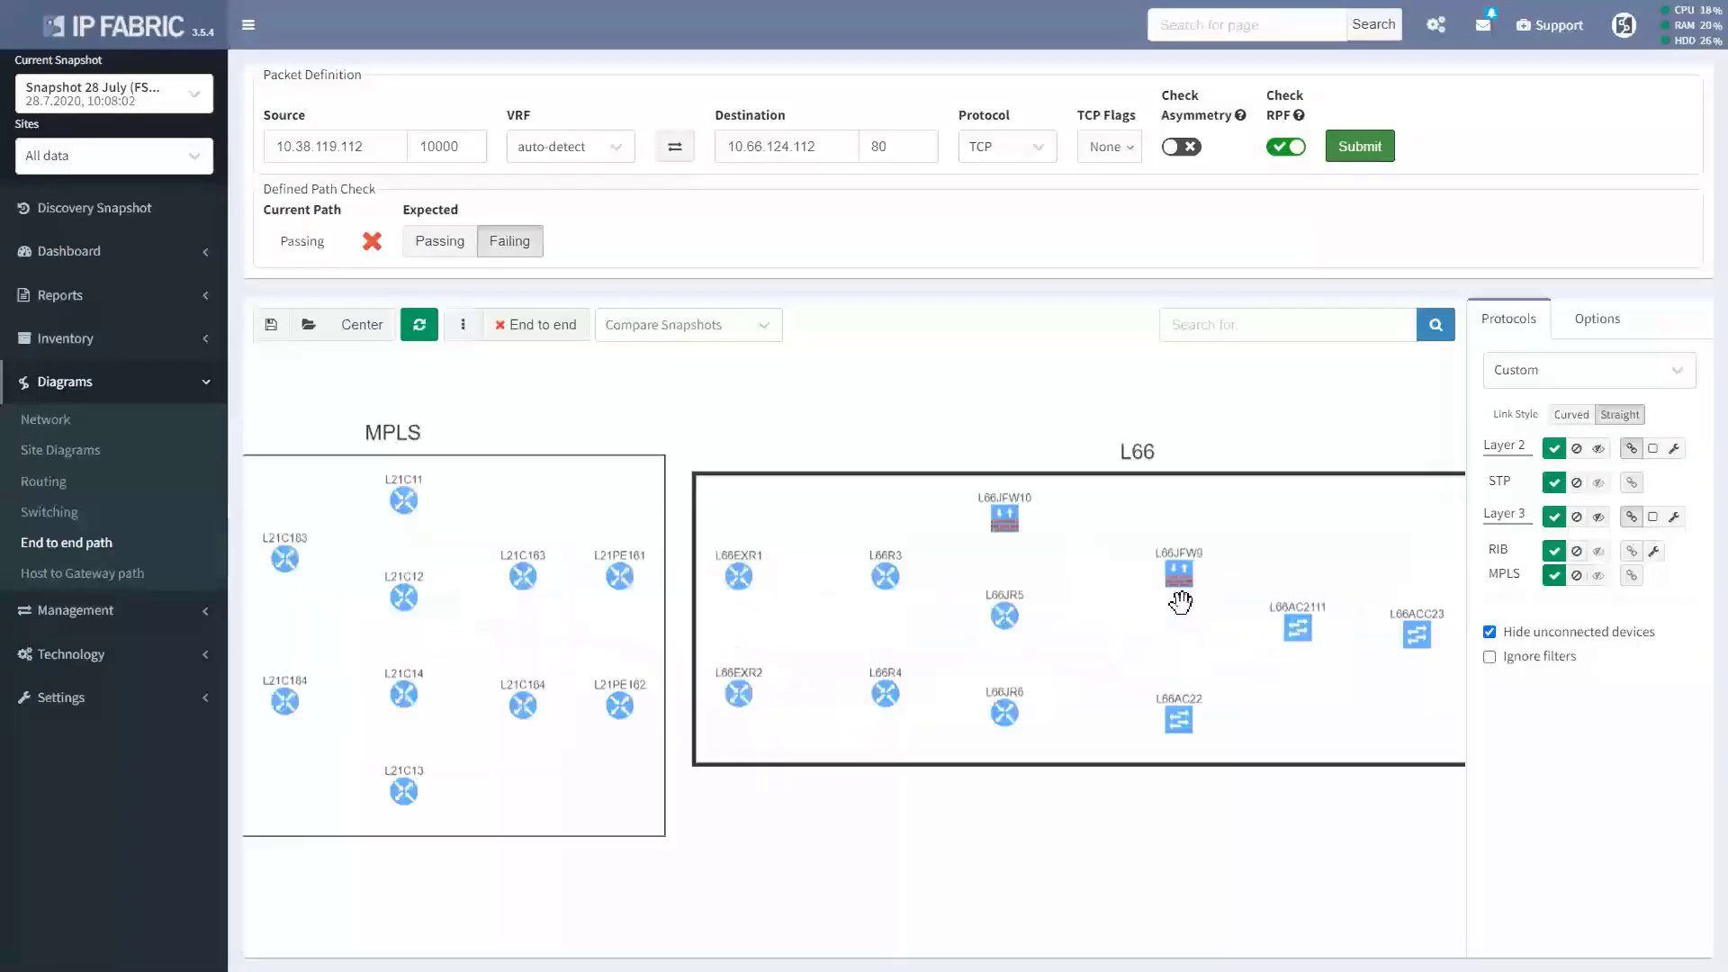
click(1181, 585)
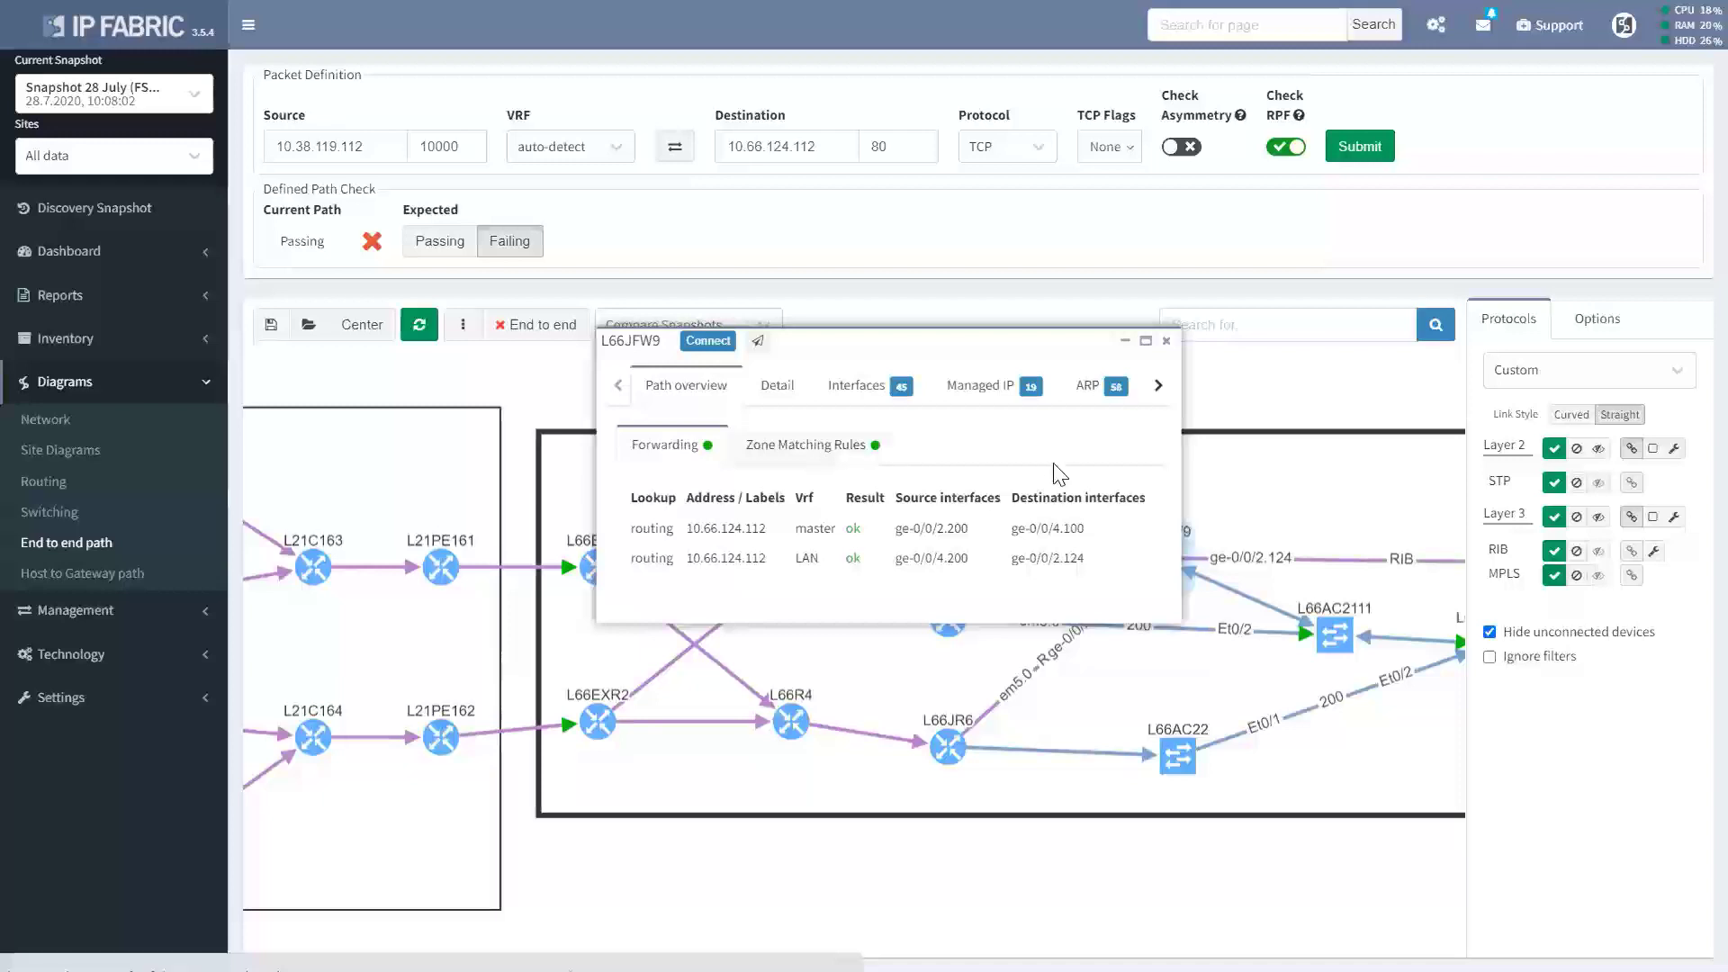
Filter L66JFW9's Zone Firewall policies to host124, showing permitWWW now allowing 10.38.119.0/24.
click(1158, 385)
click(1158, 385)
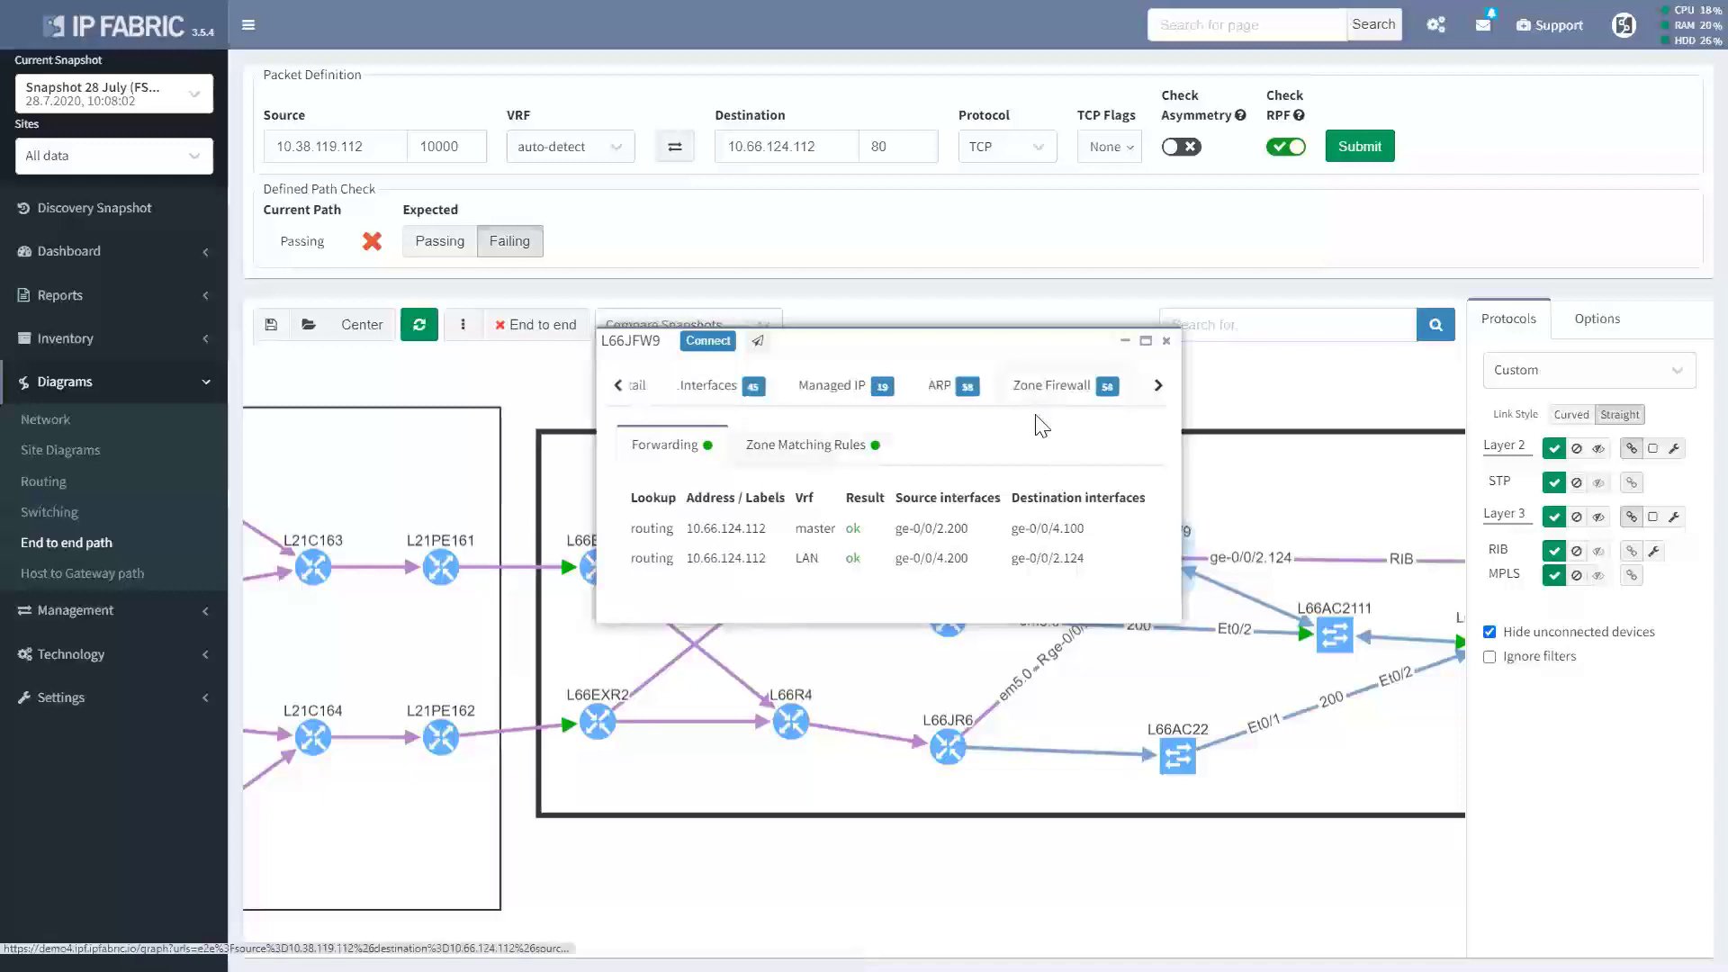
click(1043, 389)
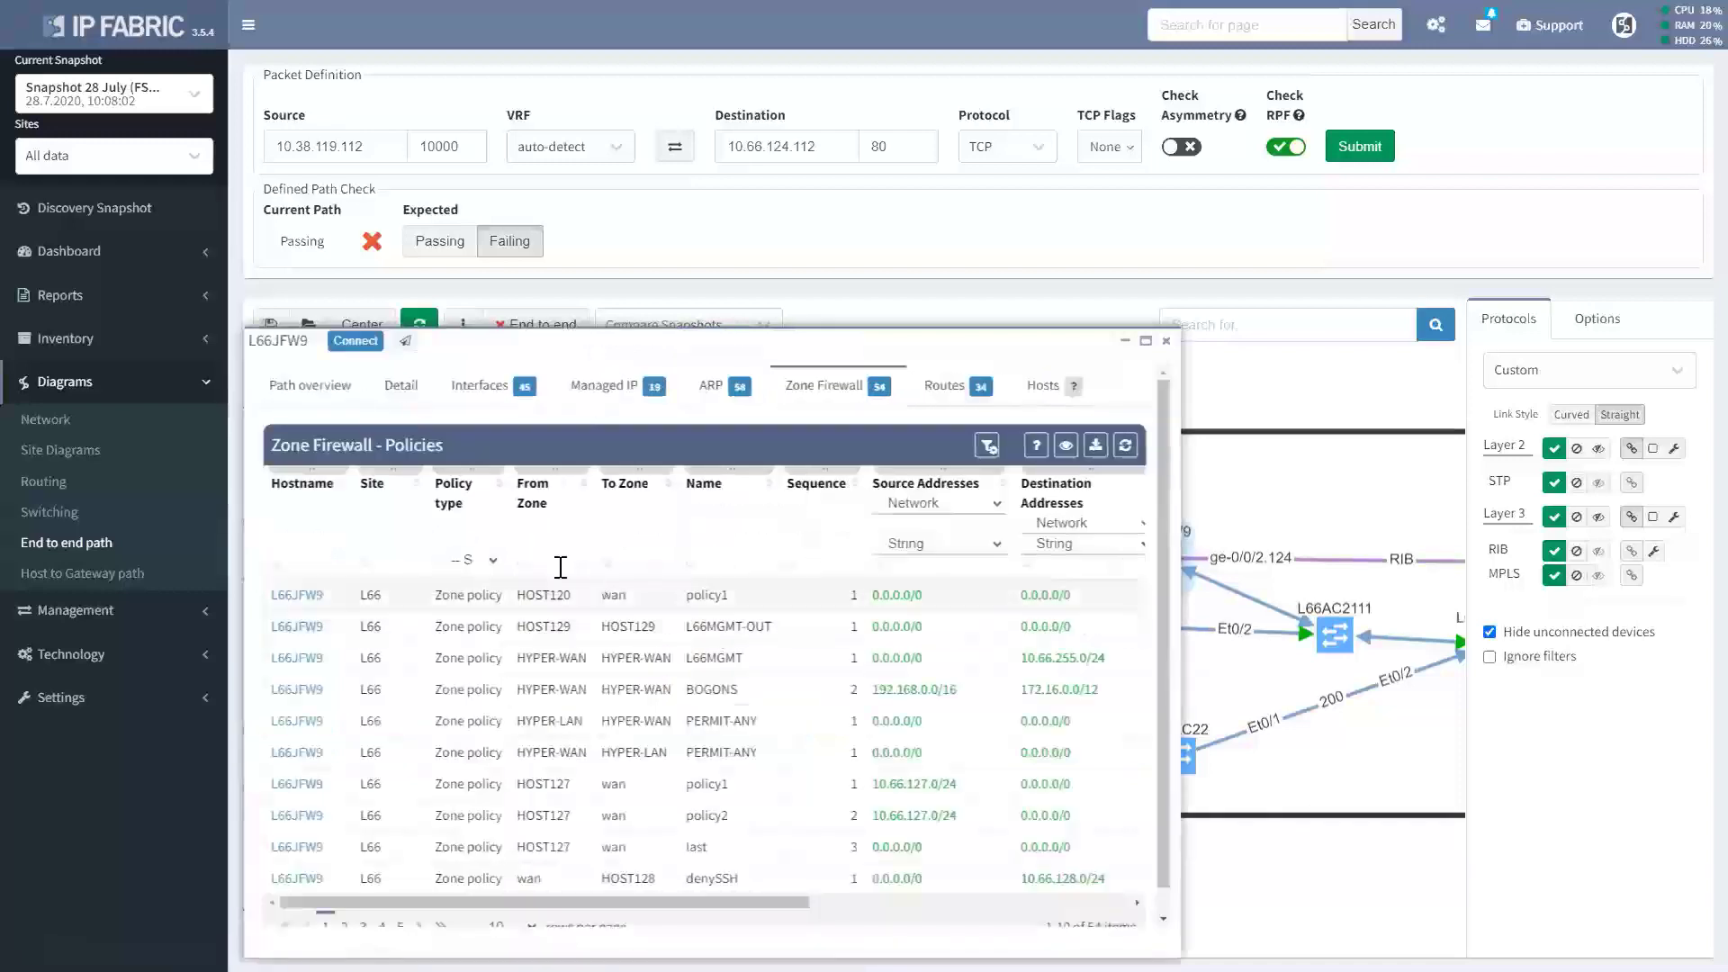
click(612, 565)
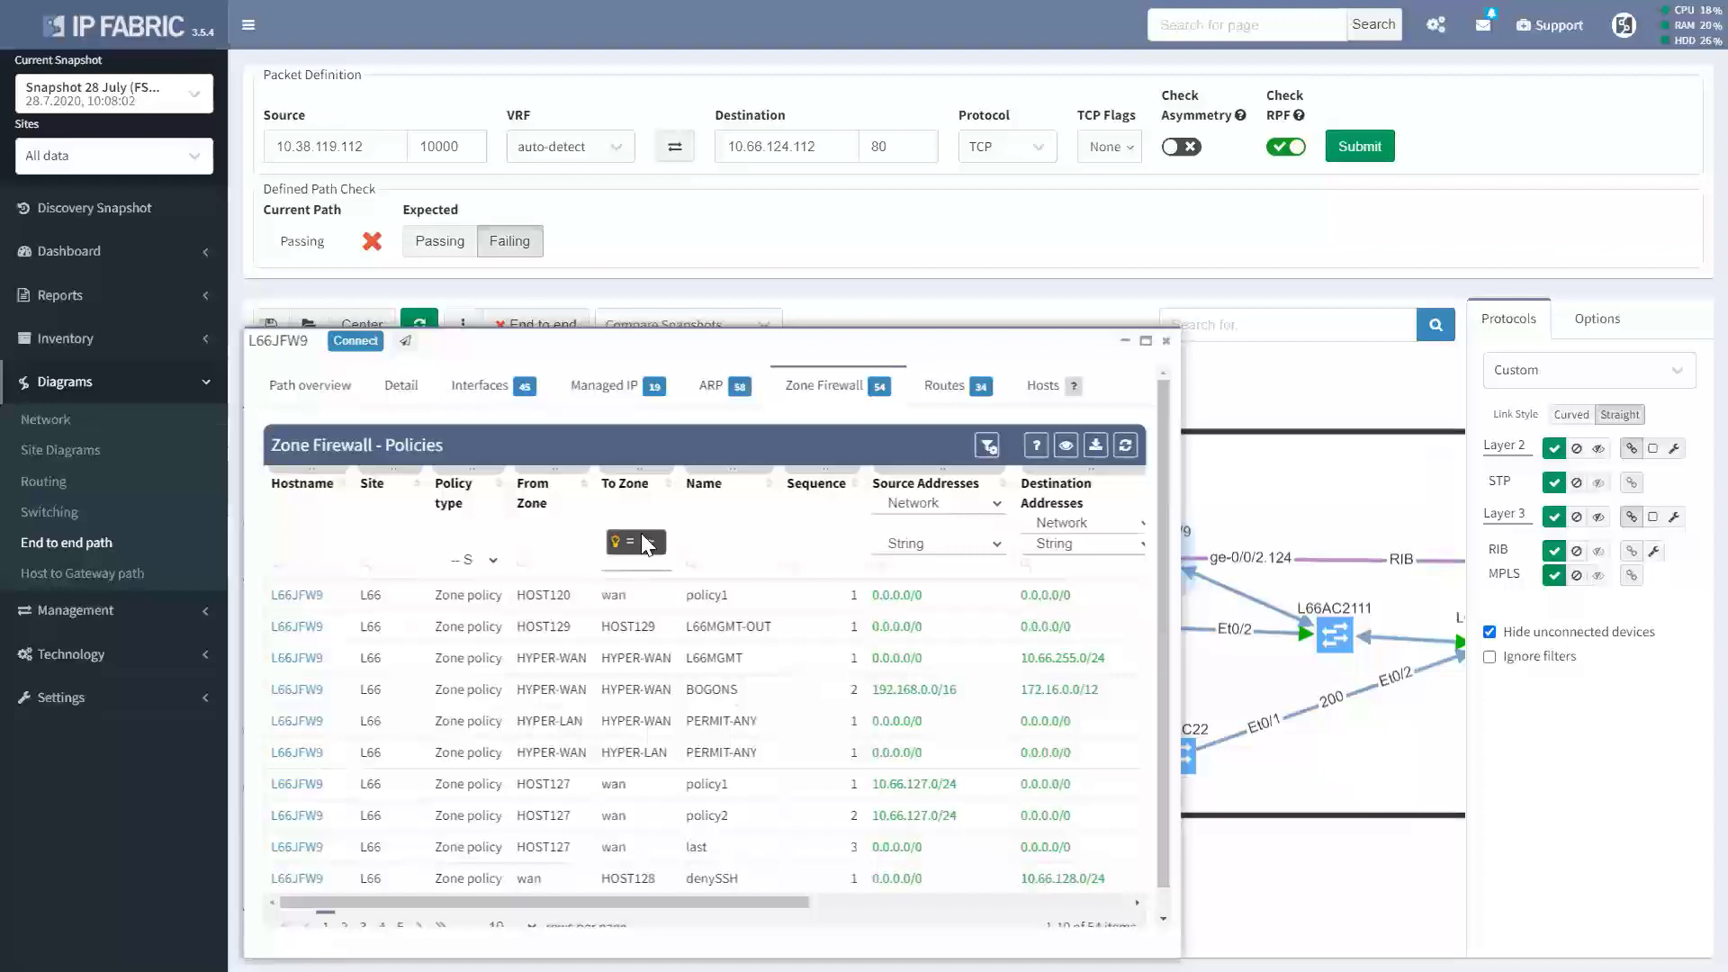
text(host124)
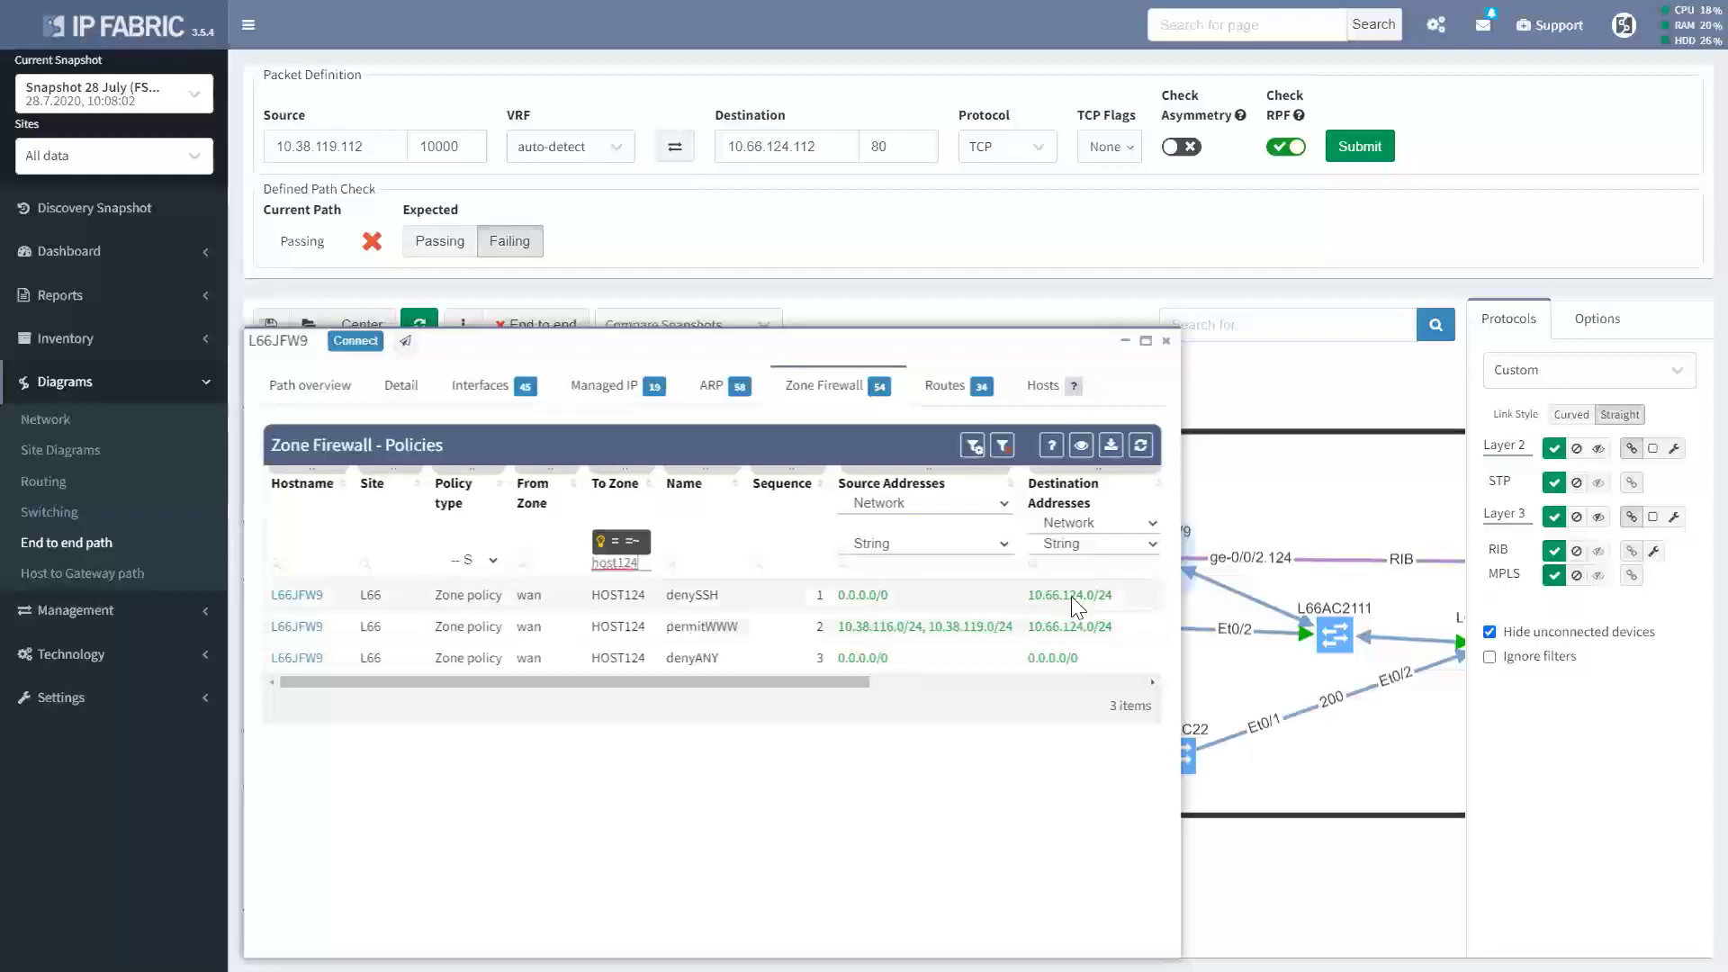
Close the device window and rerun the path with source 10.38.118.112.
key(Escape)
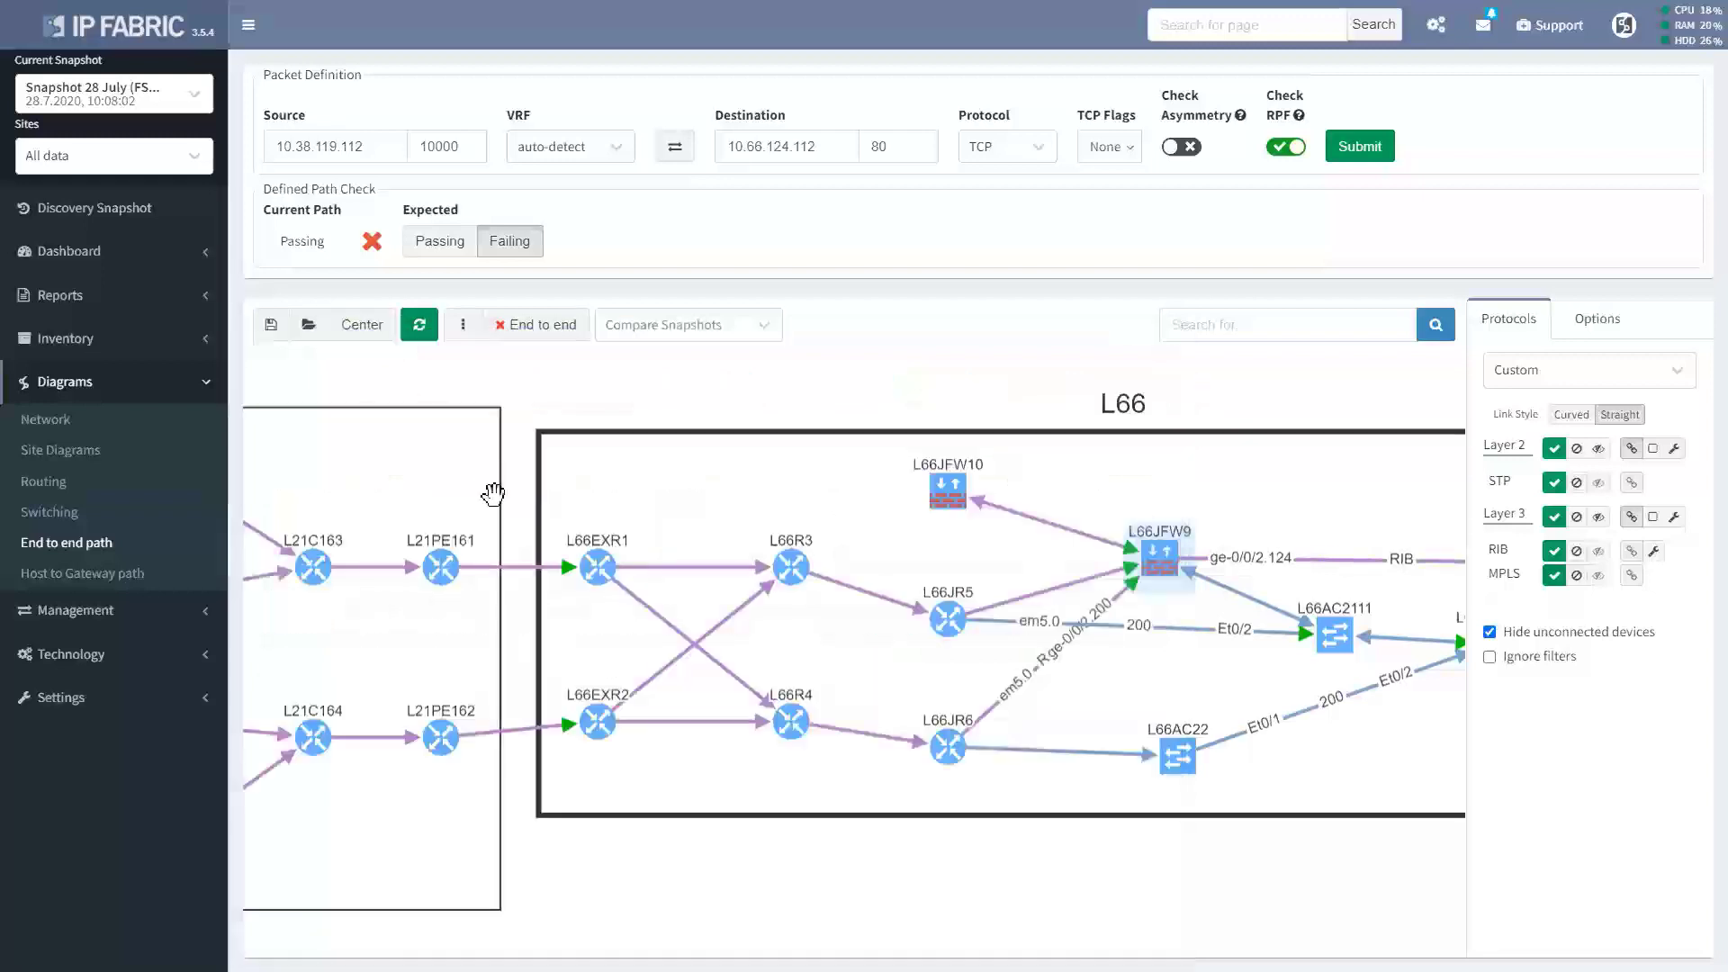
click(336, 145)
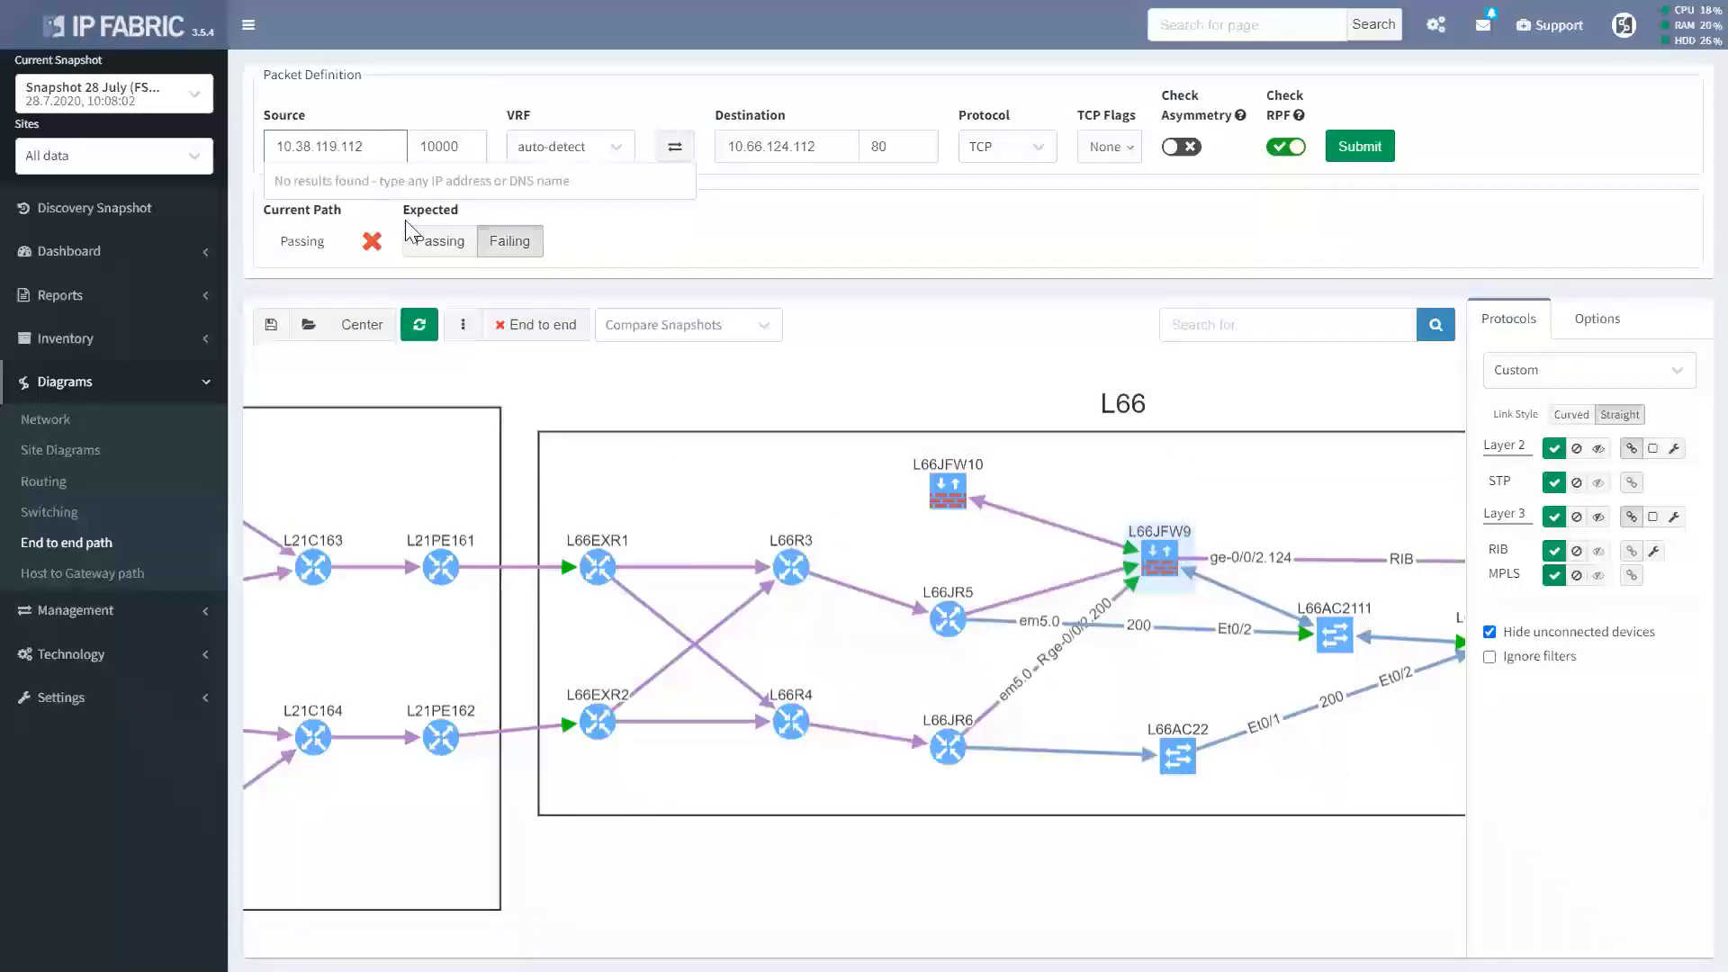
key(BackSpace)
text(8)
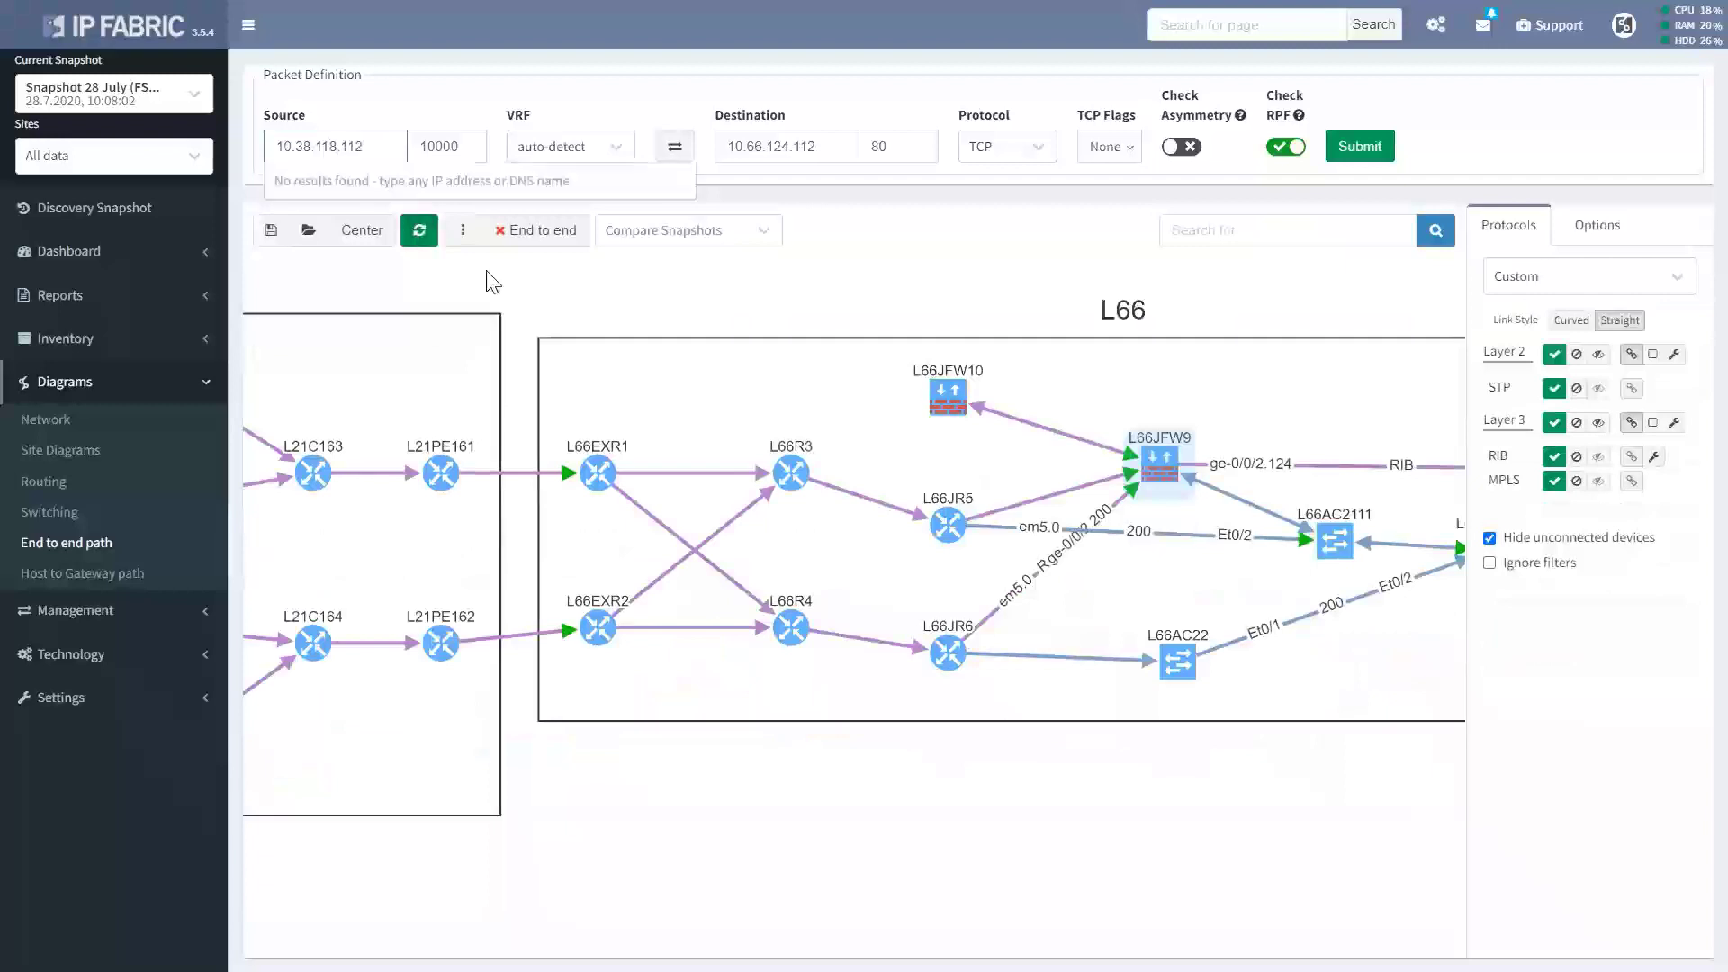
click(1360, 152)
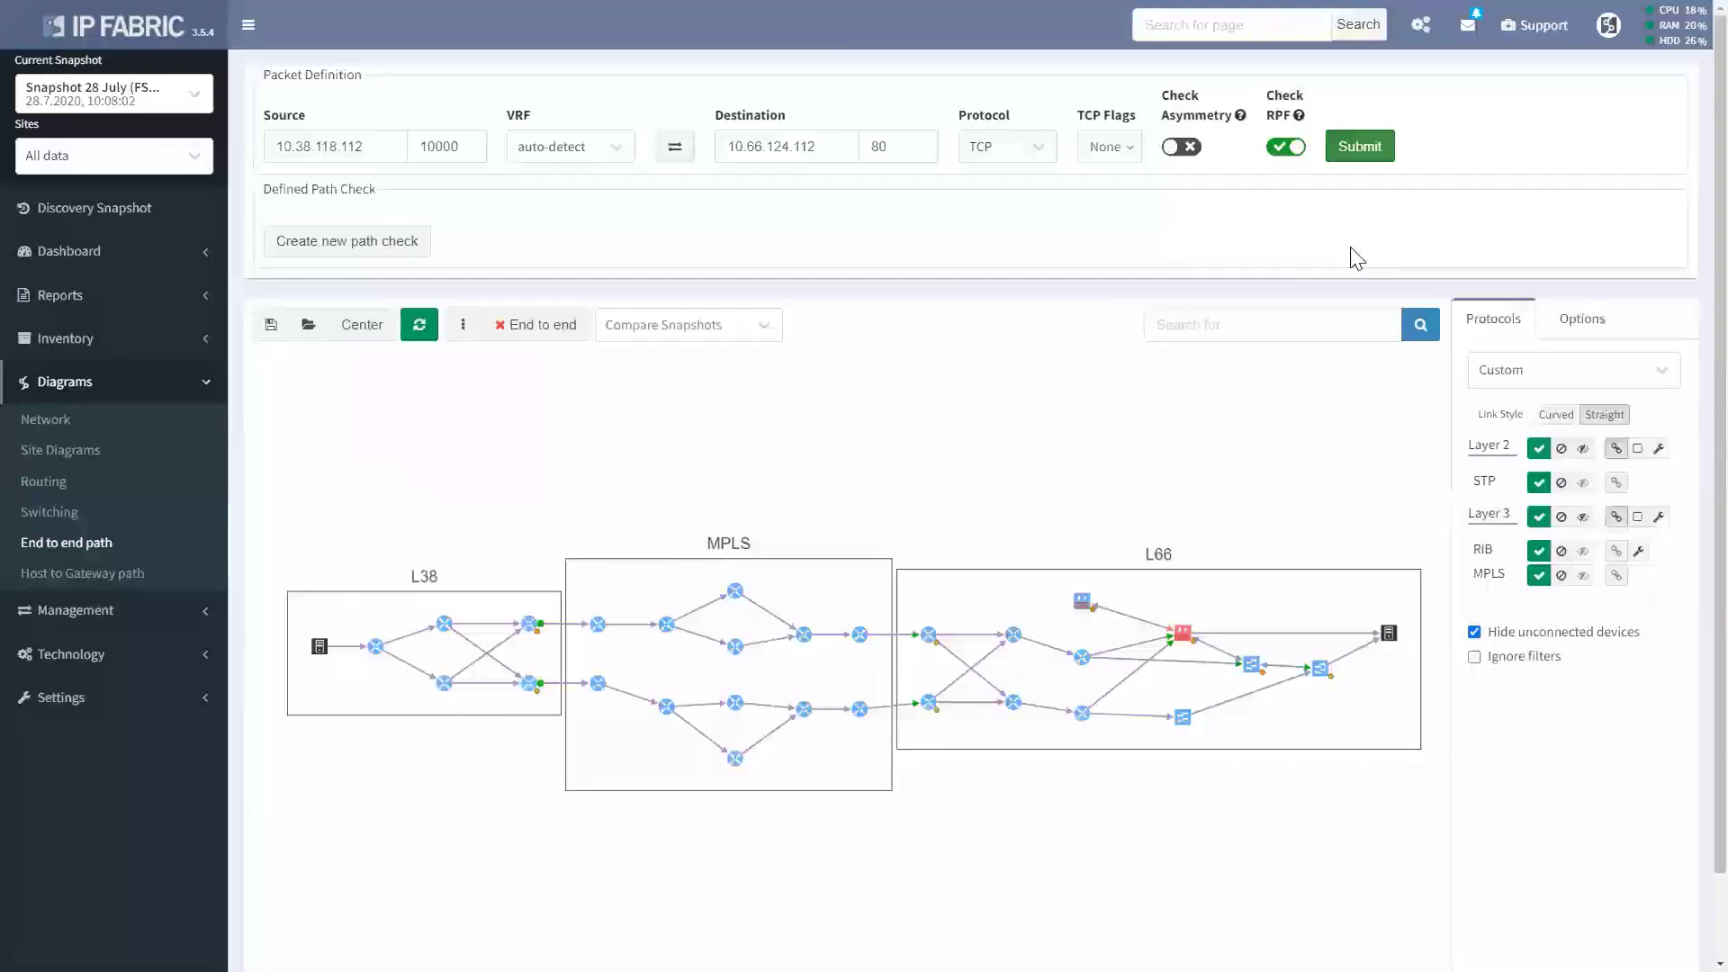